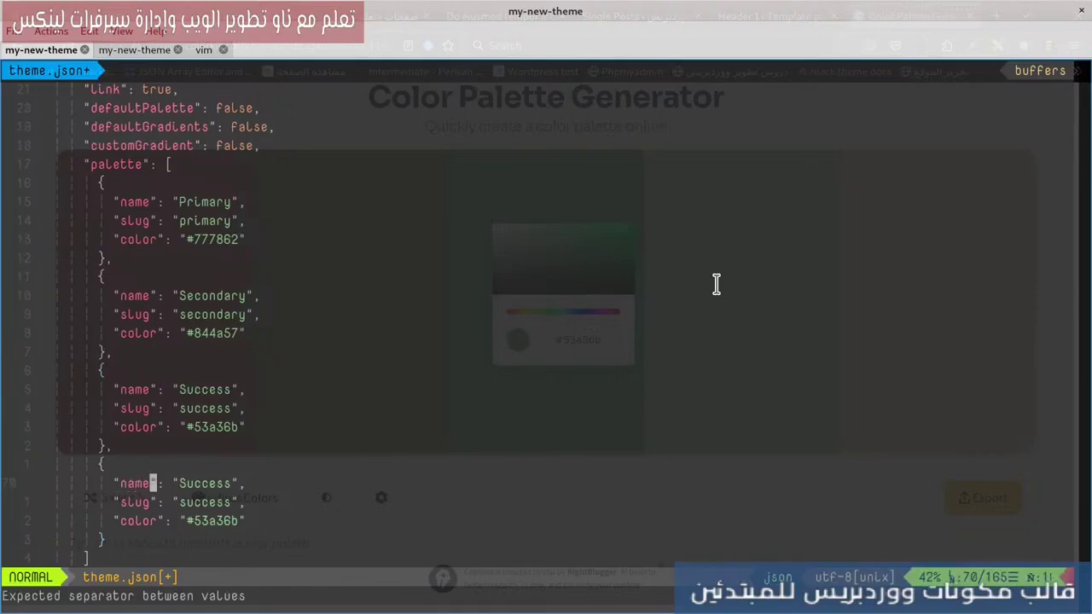
Rename the duplicated last palette entry to "Success Lighter" and set its slug to "success-lighter".
{"action": "type", "text": "a Lighter"}
{"action": "key", "text": "Escape"}
{"action": "type", "text": "ja-"}
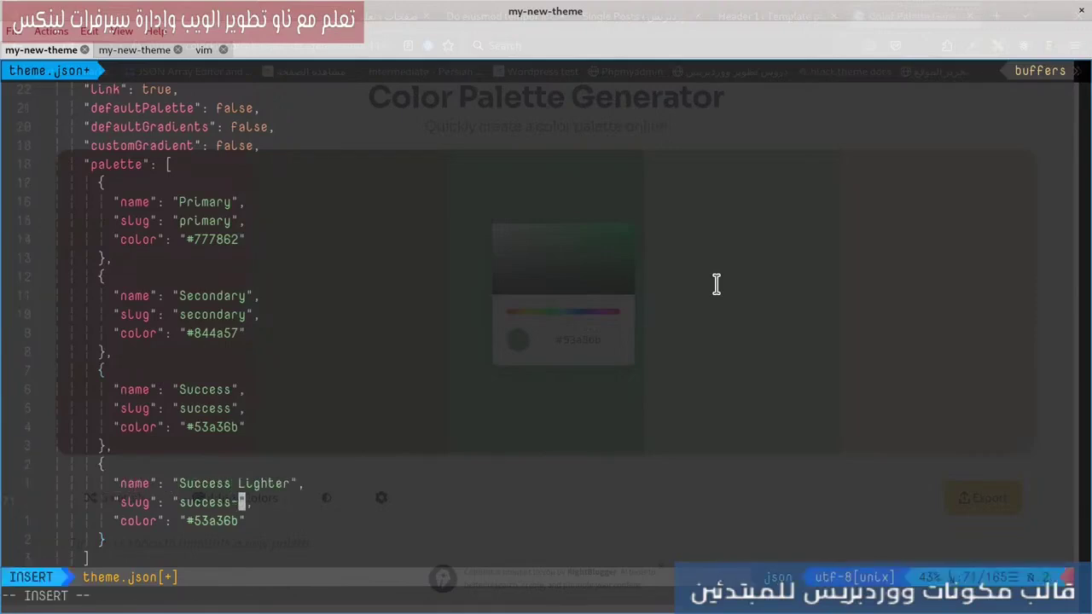
Copy the fourth colour #99b98e from the browser's palette generator and make it the colour value of the Success Lighter entry in theme.json.
{"action": "key", "text": "alt+Tab"}
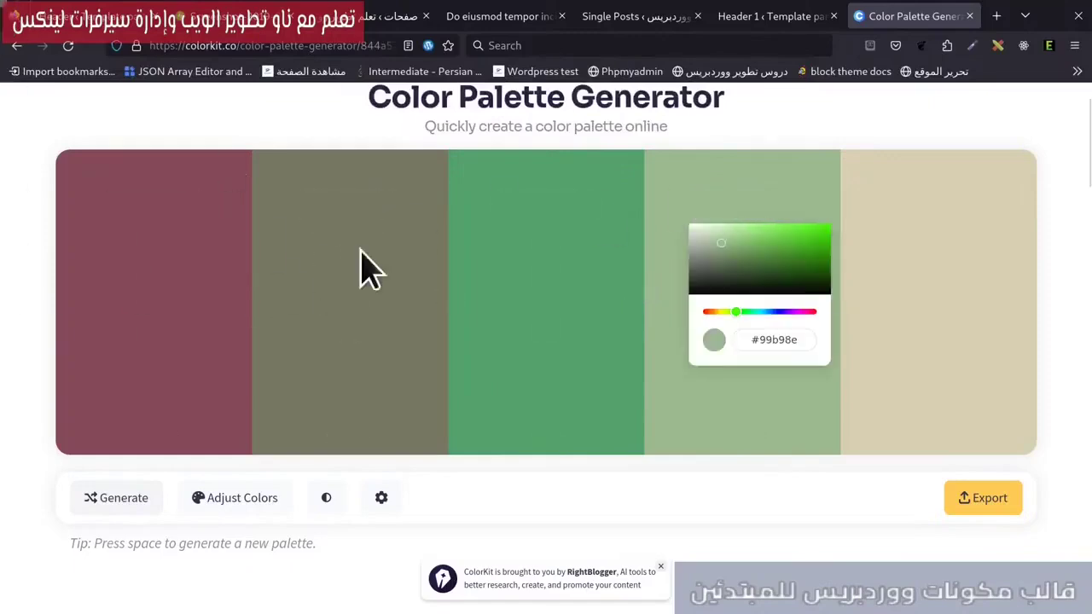
{"action": "key", "text": "alt+Tab"}
{"action": "key", "text": "Escape"}
{"action": "key", "text": "j"}
{"action": "key", "text": "j"}
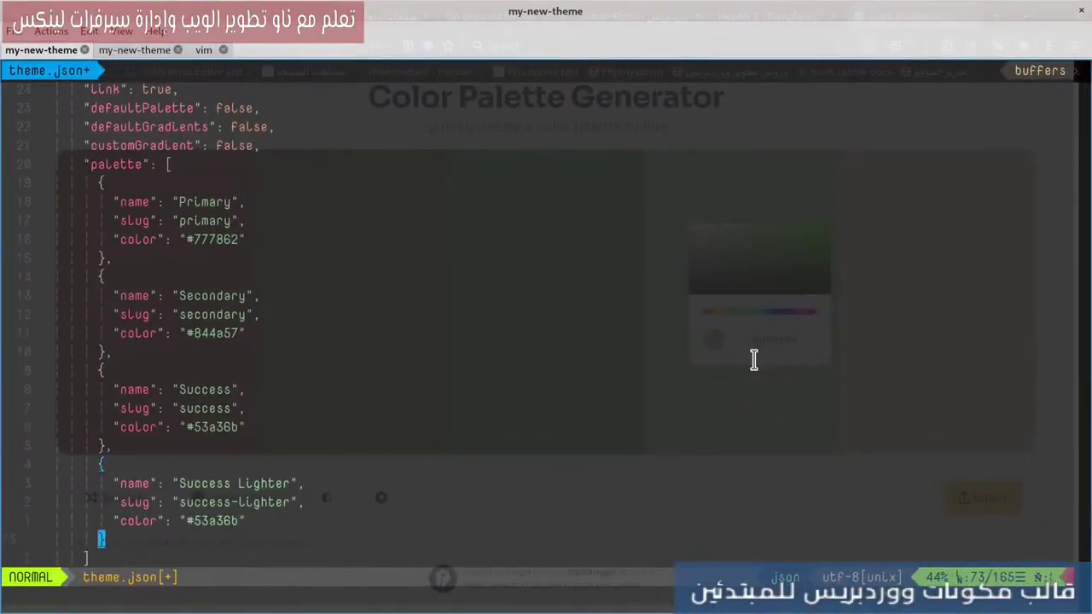
{"action": "key", "text": "f"}
{"action": "key", "text": "numbersign"}
{"action": "key", "text": "quotedbl"}
{"action": "key", "text": "plus"}
{"action": "key", "text": "P"}
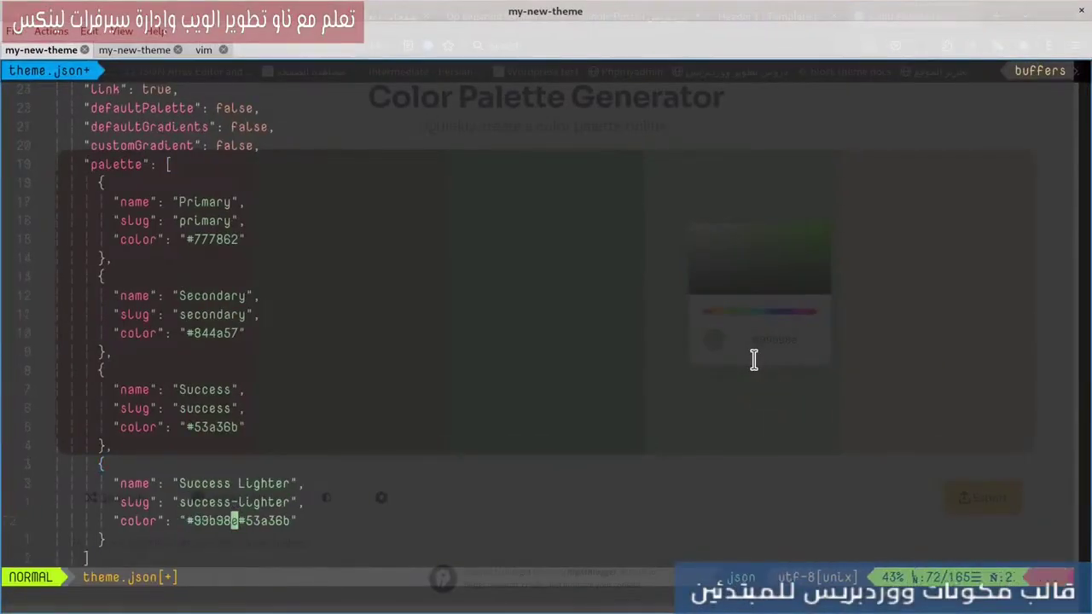
{"action": "key", "text": "l"}
{"action": "key", "text": "c"}
{"action": "key", "text": "t"}
{"action": "key", "text": "quotedbl"}
{"action": "key", "text": "Escape"}
Duplicate the Success Lighter block as a fifth entry at the end of the palette array, separated by a comma.
{"action": "key", "text": "k"}
{"action": "key", "text": "k"}
{"action": "key", "text": "k"}
{"action": "key", "text": "shift+v"}
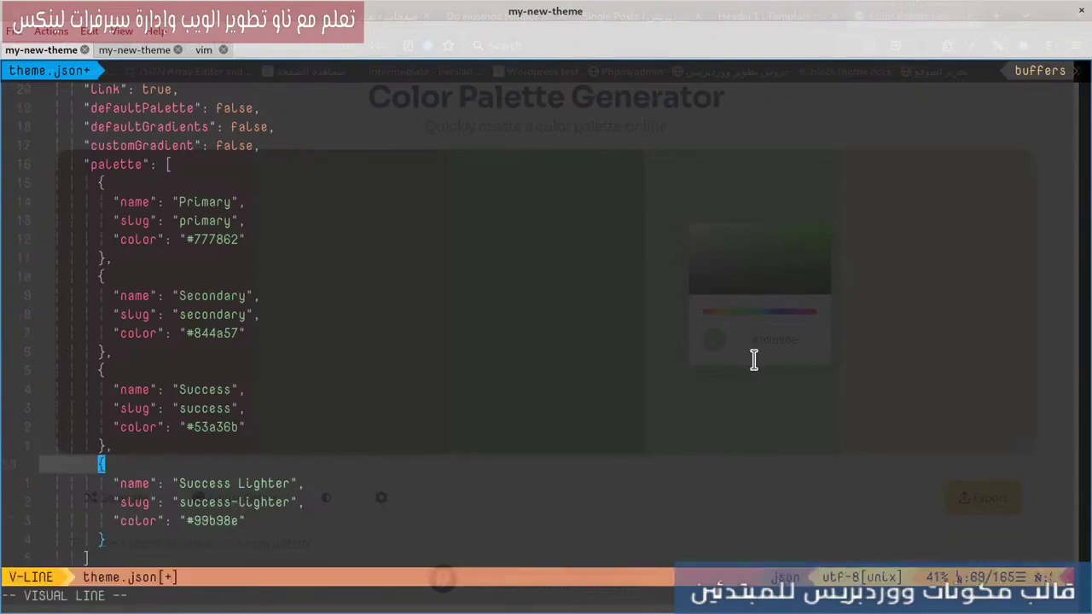
{"action": "key", "text": "j"}
{"action": "key", "text": "j"}
{"action": "key", "text": "j"}
{"action": "key", "text": "j"}
{"action": "key", "text": "y"}
{"action": "key", "text": "j"}
{"action": "key", "text": "j"}
{"action": "key", "text": "j"}
{"action": "key", "text": "j"}
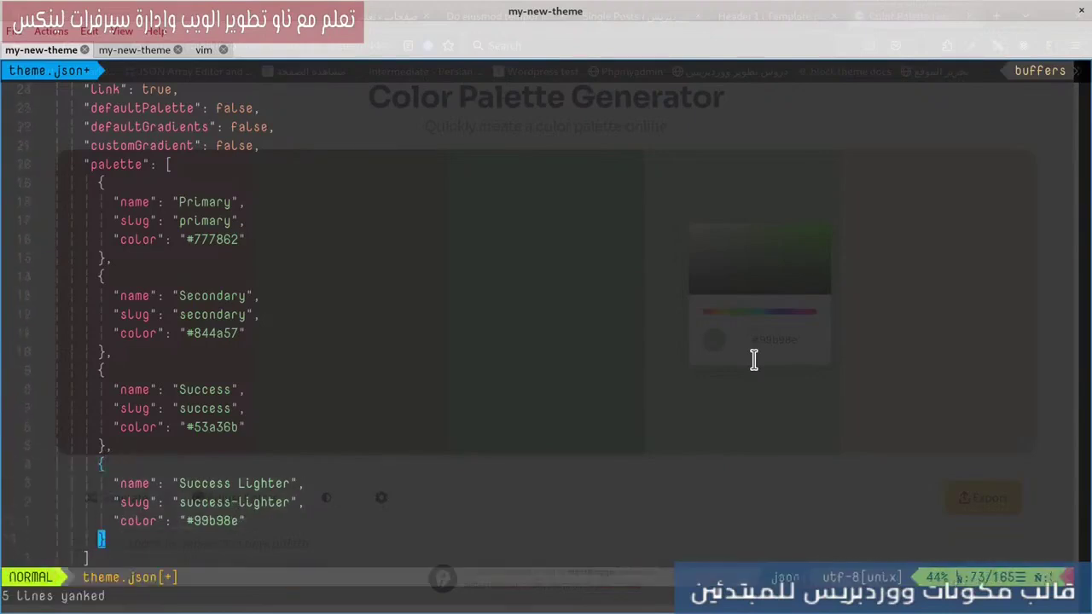
{"action": "type", "text": "kA,"}
{"action": "key", "text": "Escape"}
{"action": "key", "text": "j"}
{"action": "key", "text": "j"}
{"action": "key", "text": "j"}
{"action": "key", "text": "j"}
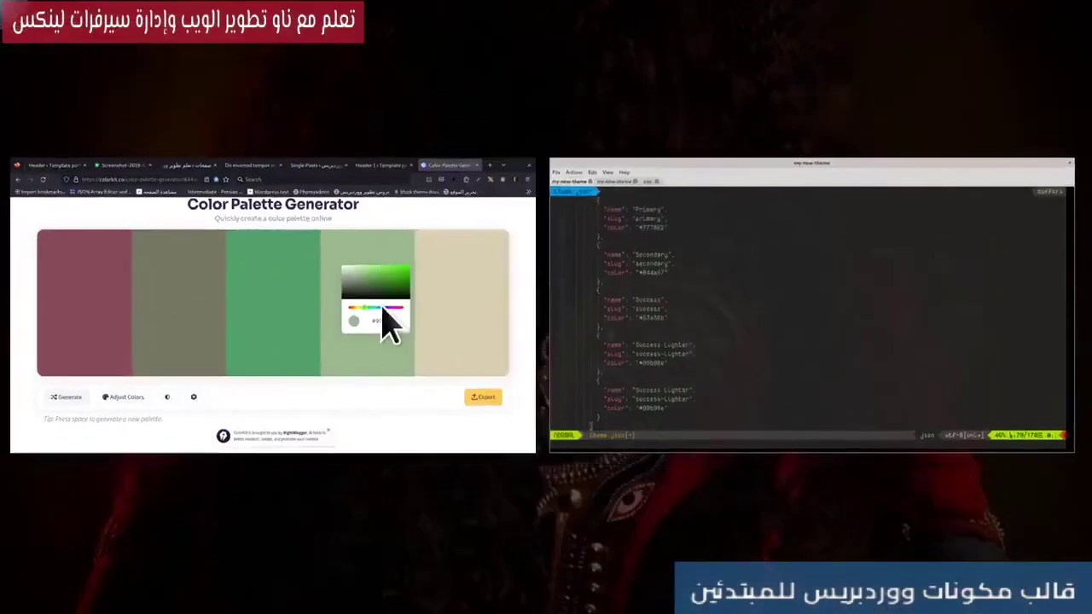
Copy the fifth colour #d7cfb2 from the browser's palette generator and use it as the last palette entry's colour value in theme.json.
{"action": "left_click", "coordinate": [424, 329]}
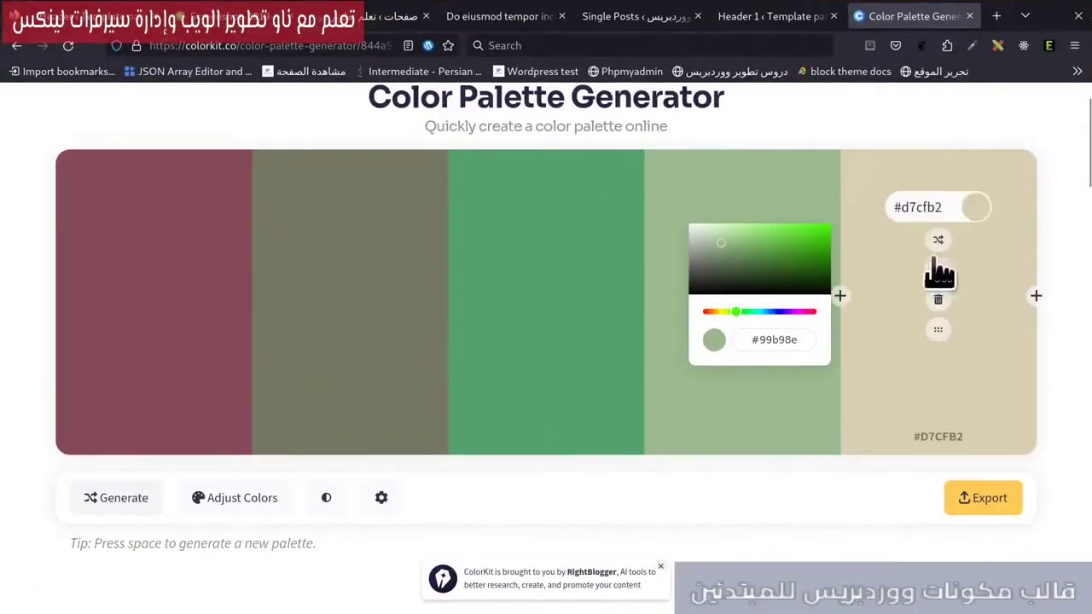
{"action": "left_click", "coordinate": [933, 210]}
{"action": "key", "text": "ctrl+c"}
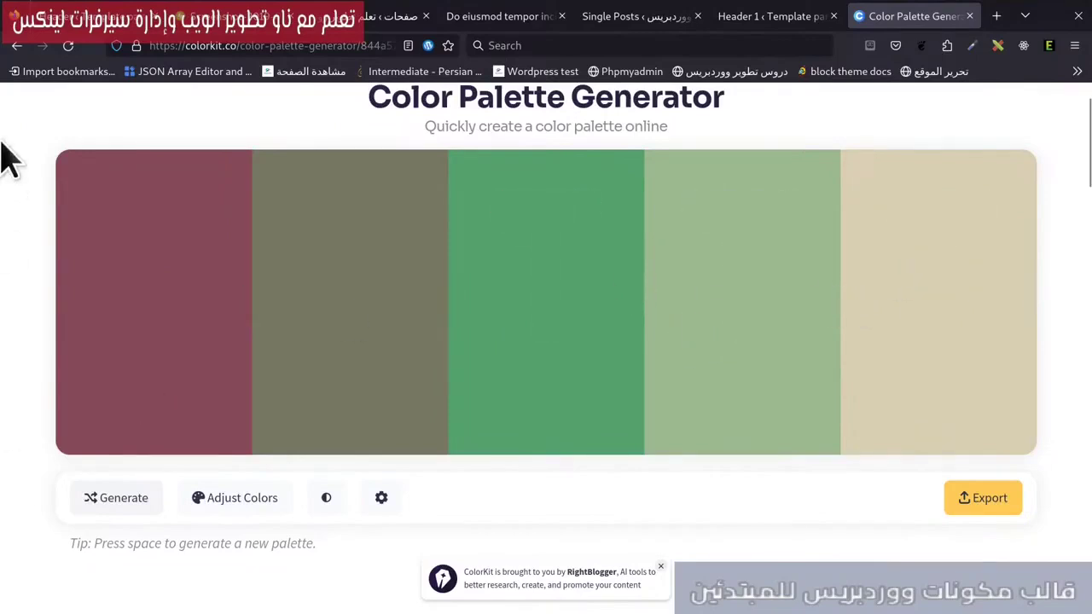
{"action": "mouse_move", "coordinate": [3, 13]}
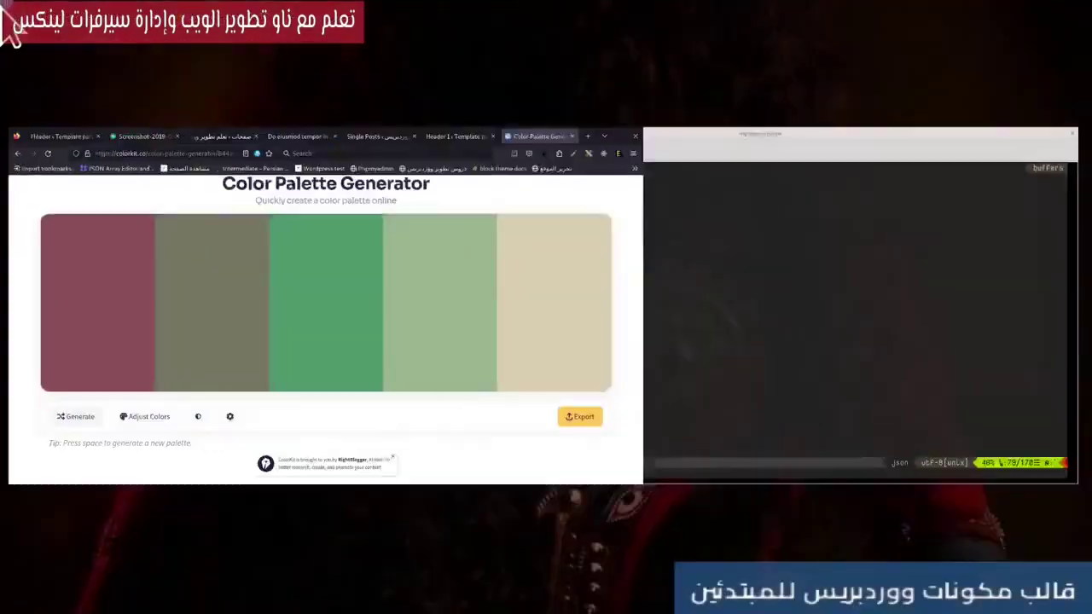
{"action": "left_click", "coordinate": [719, 236]}
{"action": "key", "text": "c"}
{"action": "key", "text": "i"}
{"action": "key", "text": "quotedbl"}
{"action": "key", "text": "ctrl+shift+v"}
{"action": "key", "text": "Escape"}
Set the last palette entry's slug to "color-light" and name to "Color Light", and save theme.json.
{"action": "key", "text": "k"}
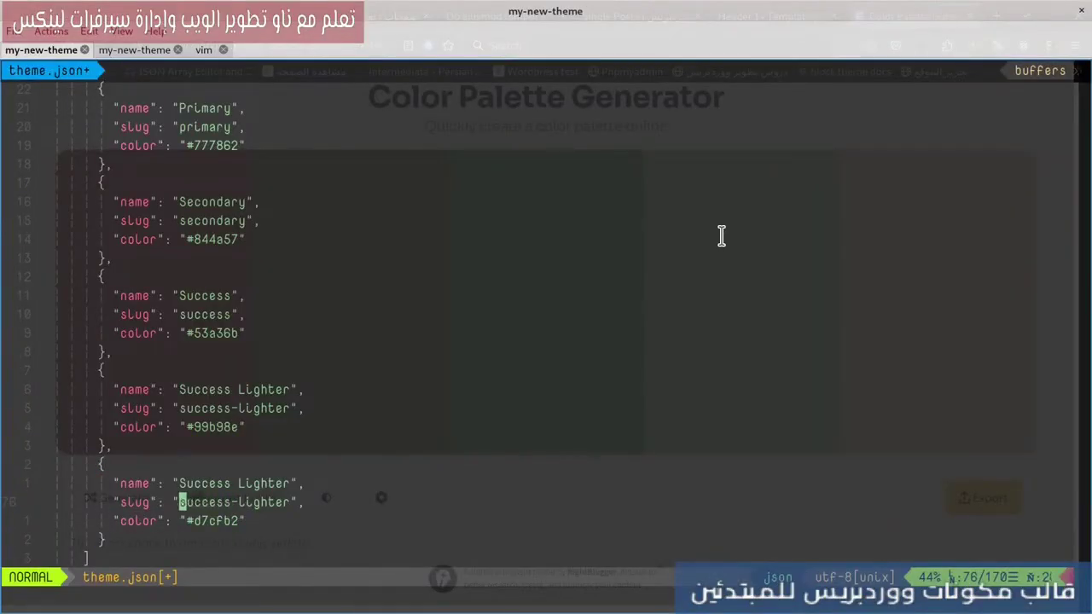
{"action": "type", "text": "ciwol"}
{"action": "key", "text": "Escape"}
{"action": "key", "text": "k"}
{"action": "key", "text": "c"}
{"action": "key", "text": "i"}
{"action": "key", "text": "quotedbl"}
{"action": "type", "text": "color"}
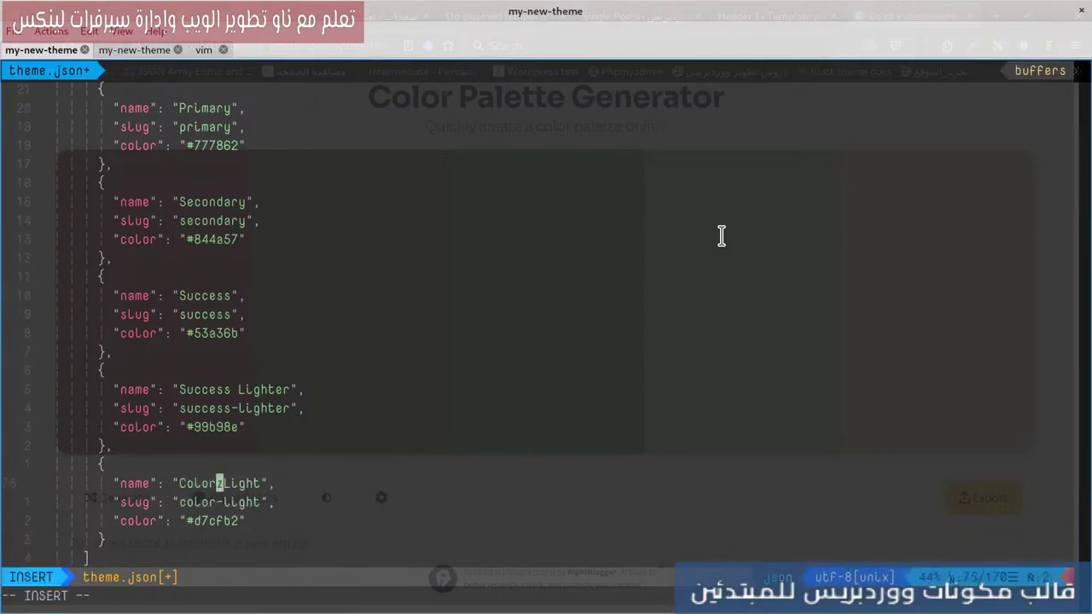
{"action": "key", "text": "Escape"}
{"action": "type", "text": ":w"}
{"action": "key", "text": "Return"}
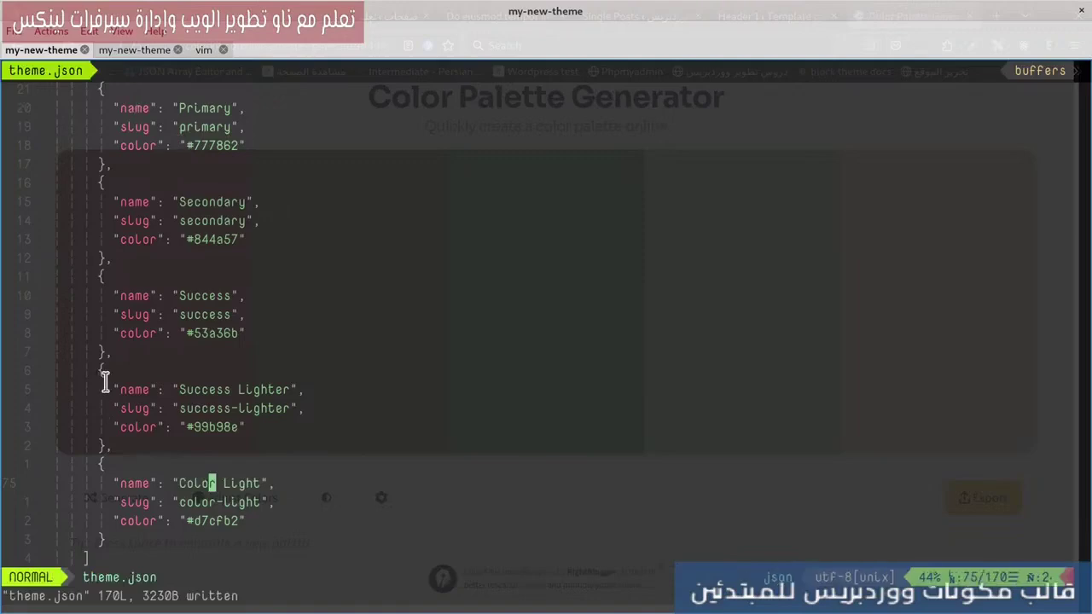
Switch to the Header template part in the browser's WordPress site editor and save its pending changes.
{"action": "mouse_move", "coordinate": [0, 0]}
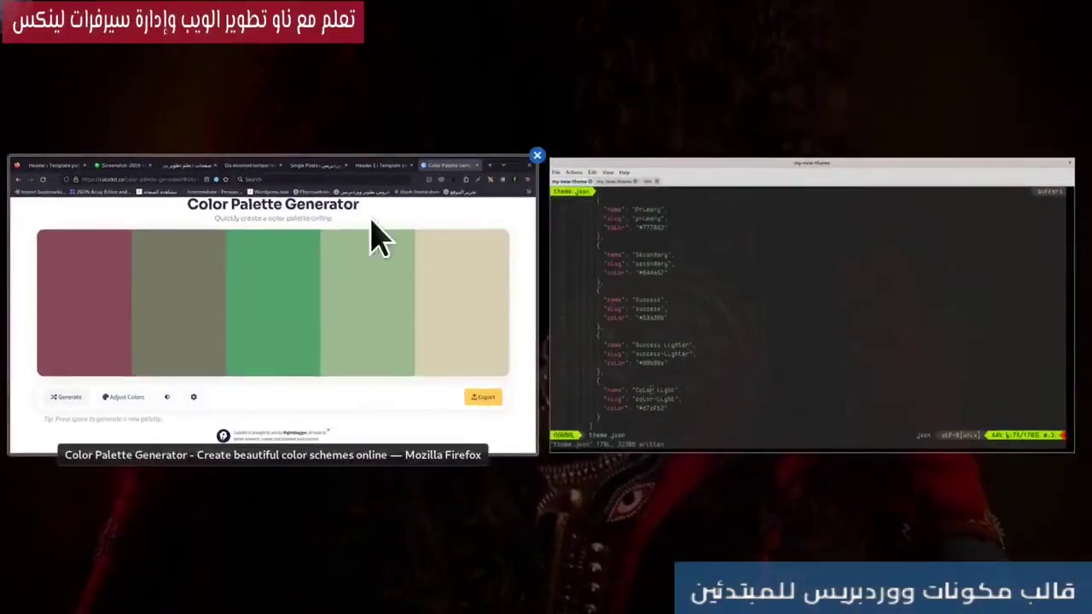
{"action": "left_click", "coordinate": [415, 244]}
{"action": "left_click", "coordinate": [196, 15]}
{"action": "left_click", "coordinate": [120, 15]}
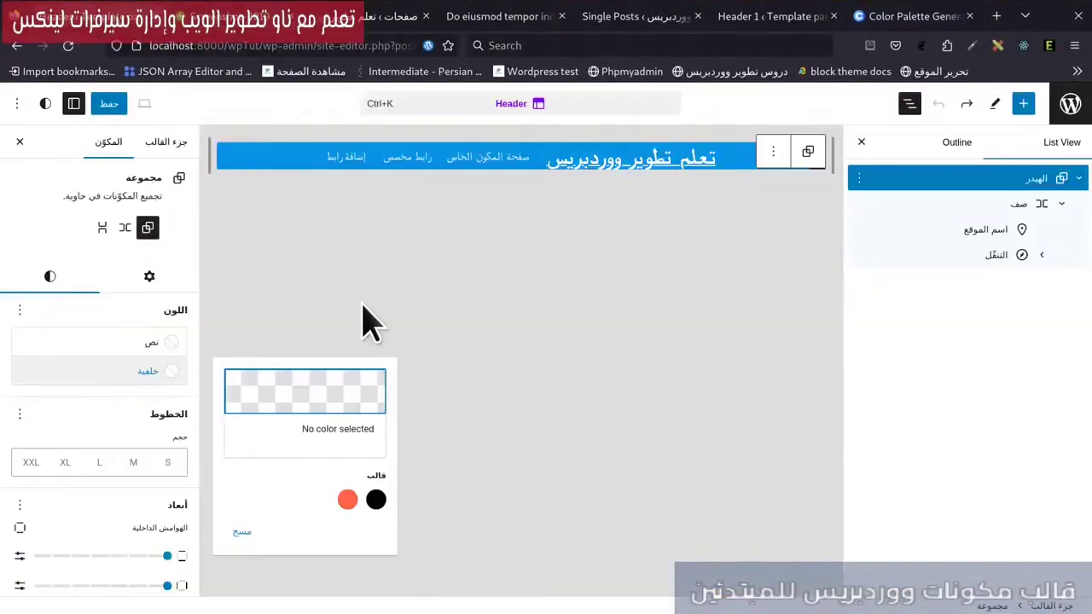
{"action": "left_click", "coordinate": [102, 111]}
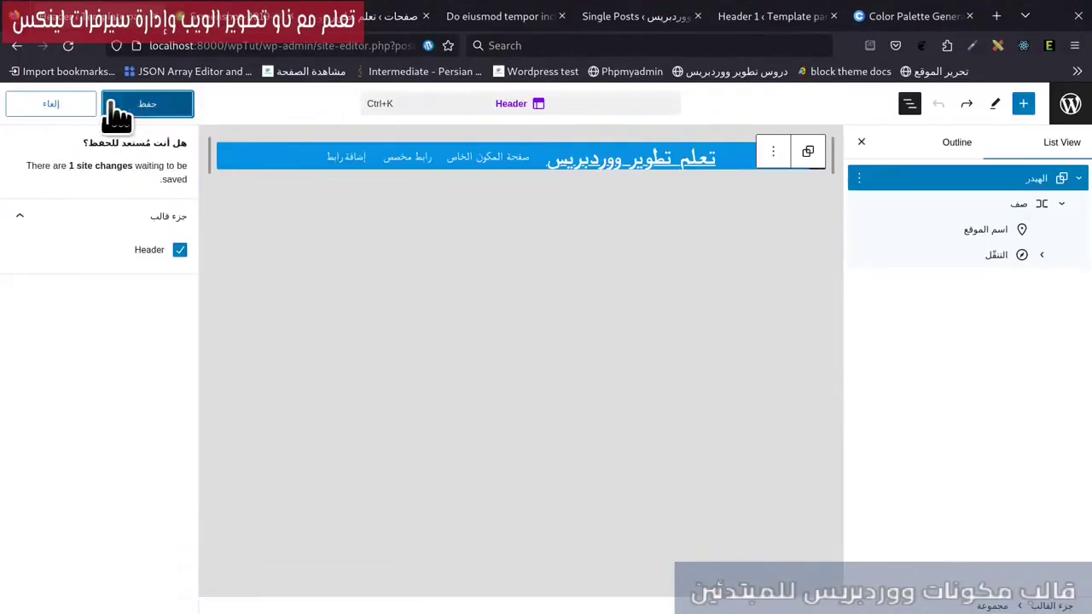
{"action": "left_click", "coordinate": [114, 106]}
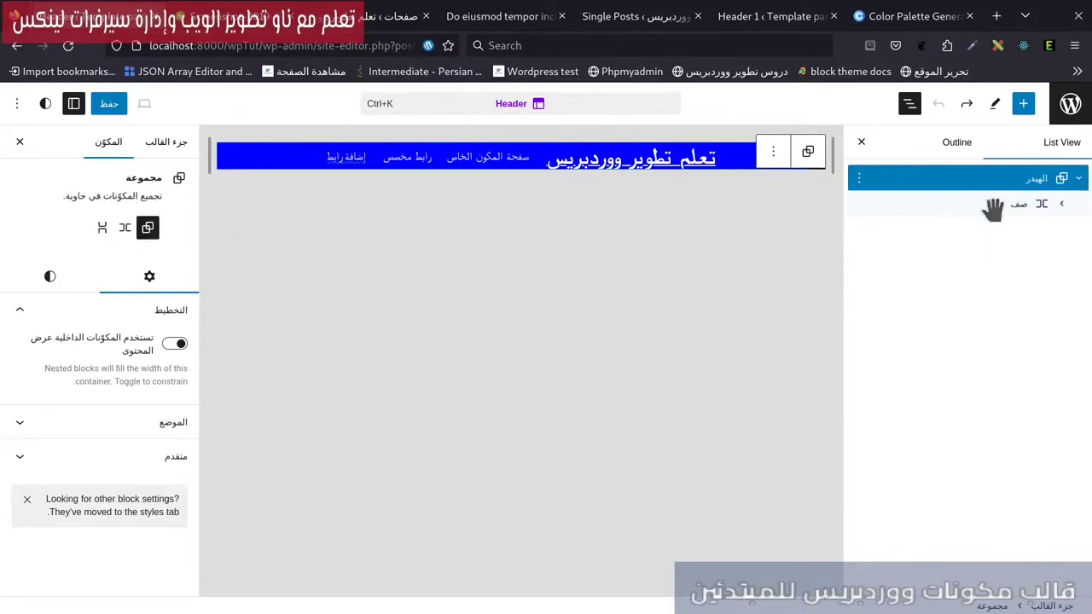
Select the Row block nested in the header group and open its background colour options to view the theme palette.
{"action": "left_click", "coordinate": [1062, 205]}
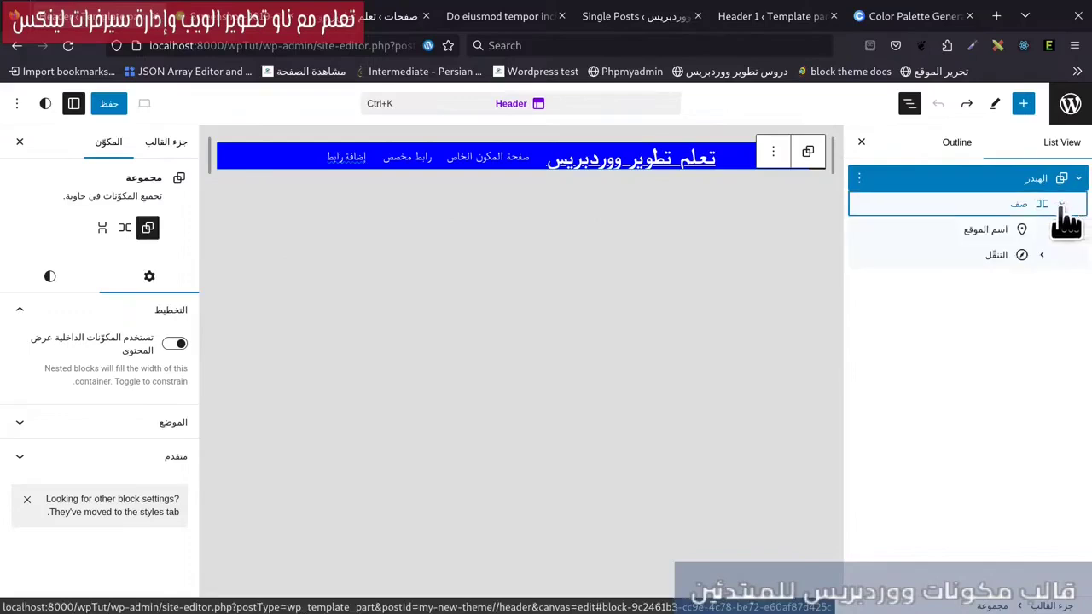
{"action": "left_click", "coordinate": [960, 209]}
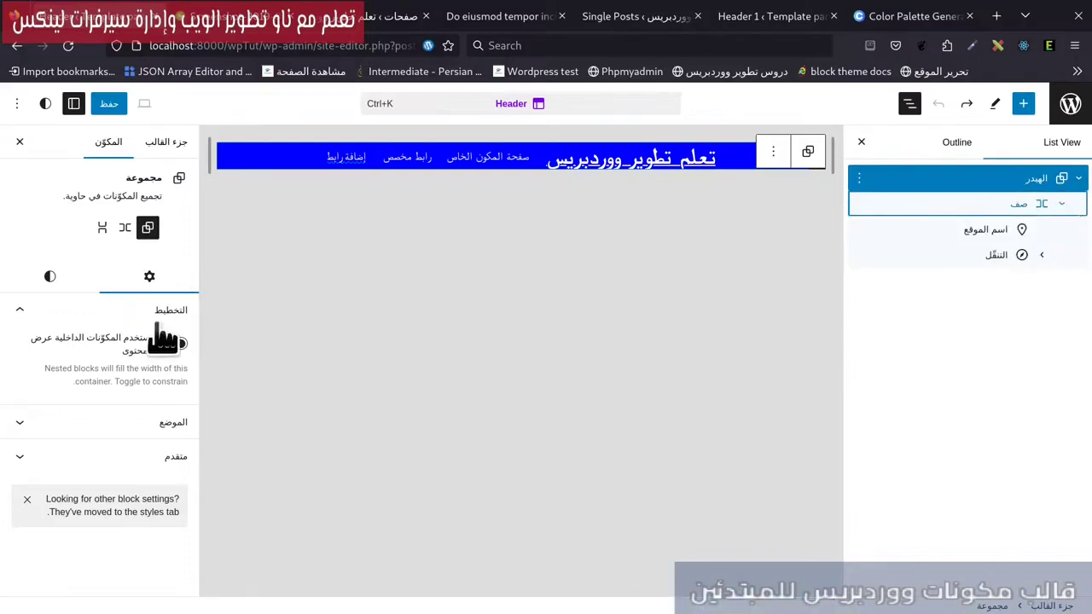
{"action": "left_click", "coordinate": [47, 277]}
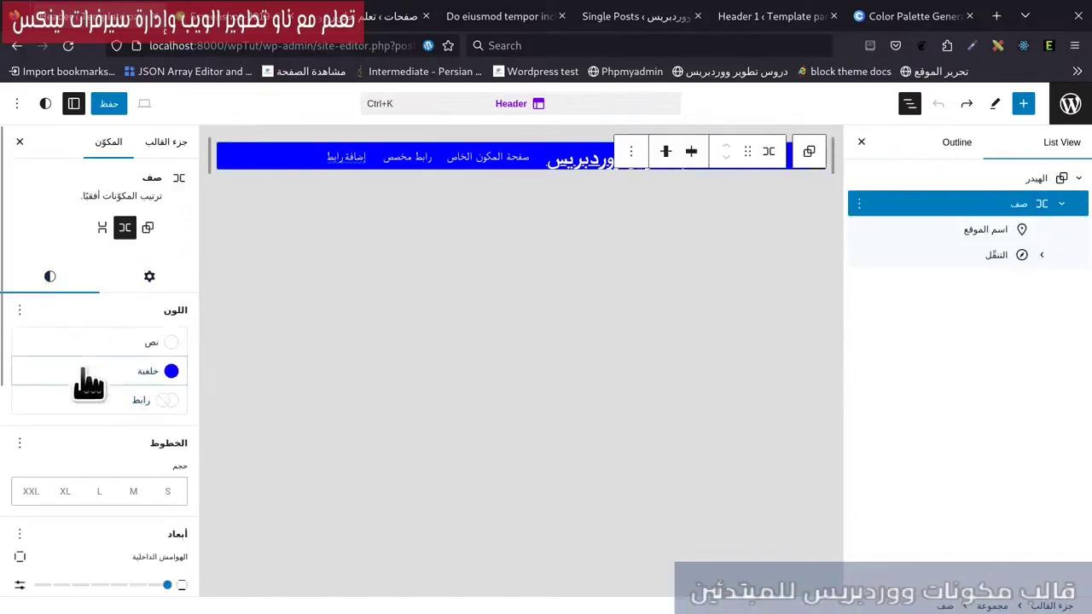
{"action": "left_click", "coordinate": [86, 372]}
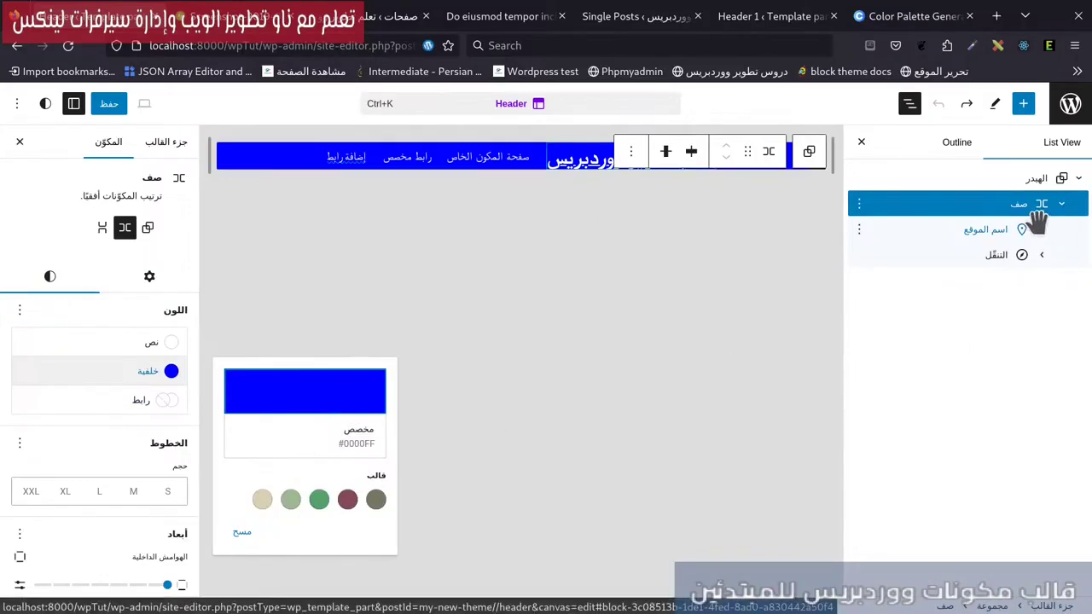
Set the background of the outer header group to the theme's Success green.
{"action": "left_click", "coordinate": [1023, 181]}
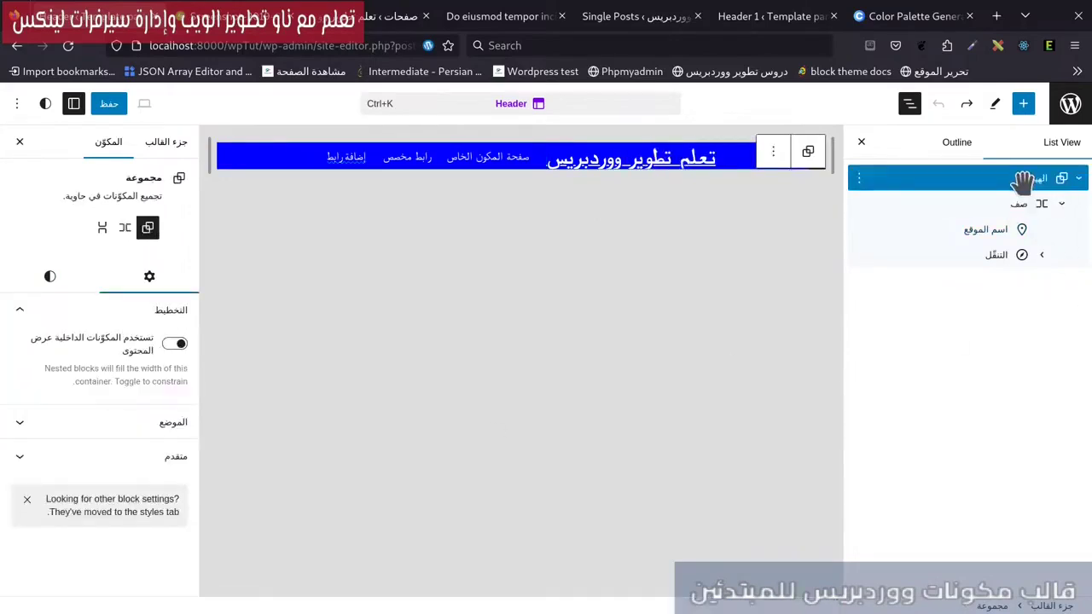
{"action": "left_click", "coordinate": [49, 276]}
{"action": "left_click", "coordinate": [152, 370]}
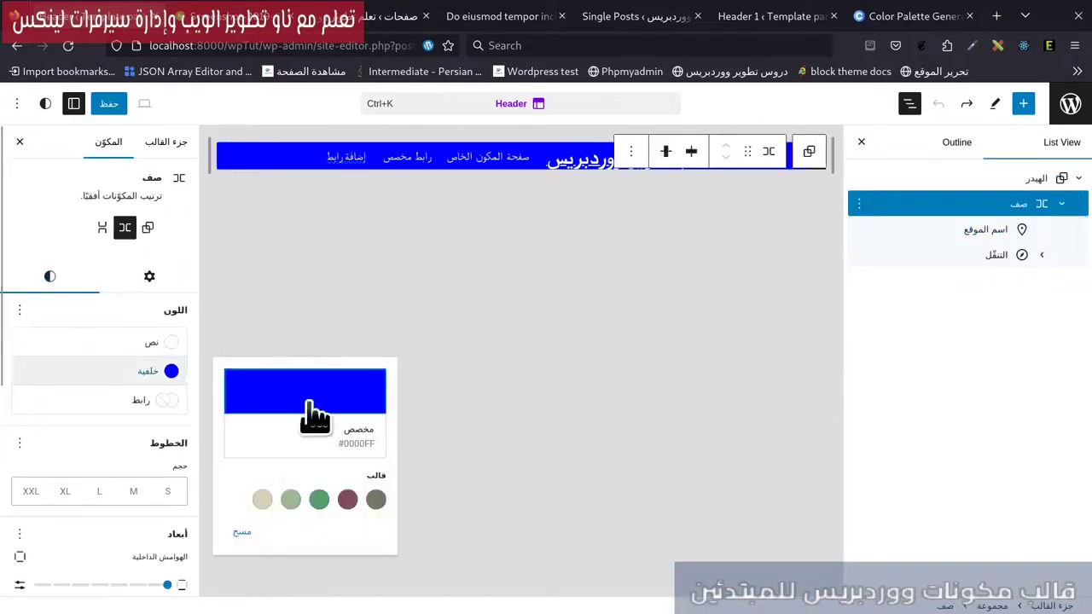
Set the Row block's background to the theme's Success green, and clear that background again.
{"action": "left_click", "coordinate": [318, 500]}
{"action": "left_click", "coordinate": [616, 426]}
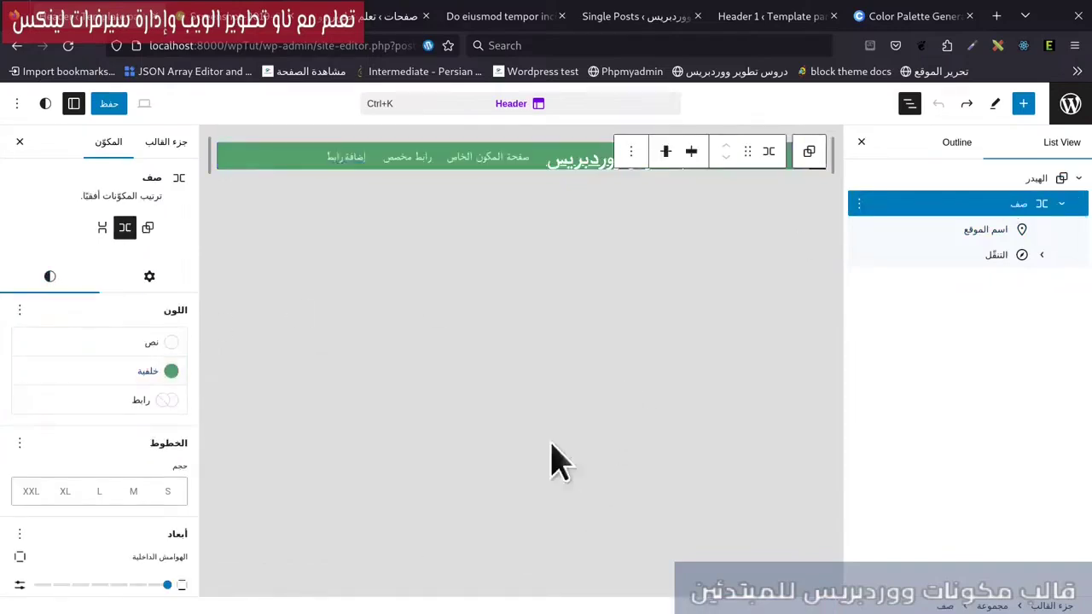
{"action": "left_click", "coordinate": [94, 370]}
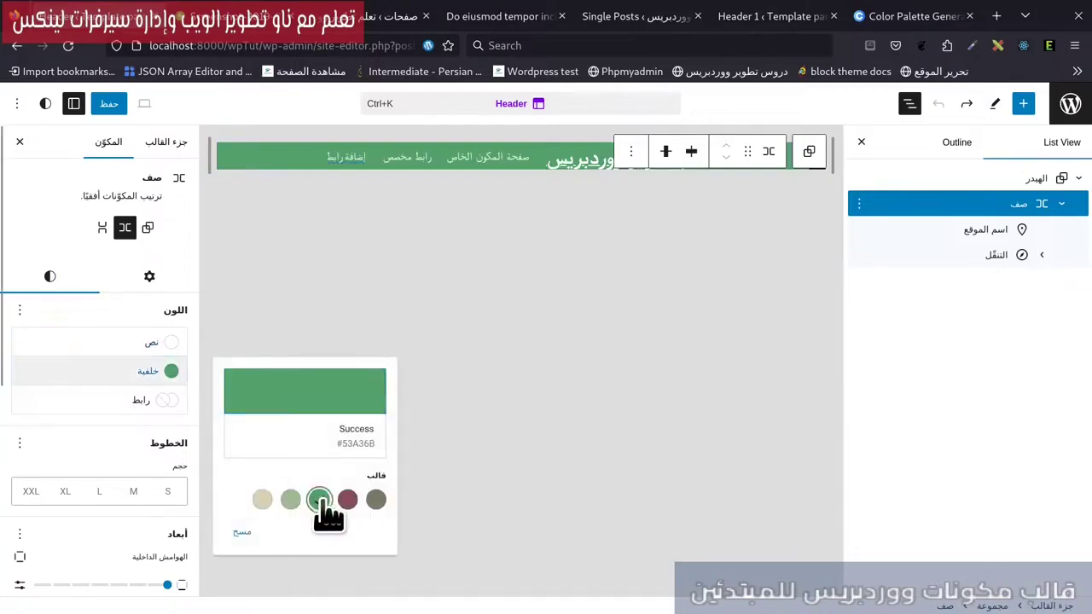
{"action": "left_click", "coordinate": [318, 500]}
{"action": "left_click", "coordinate": [546, 524]}
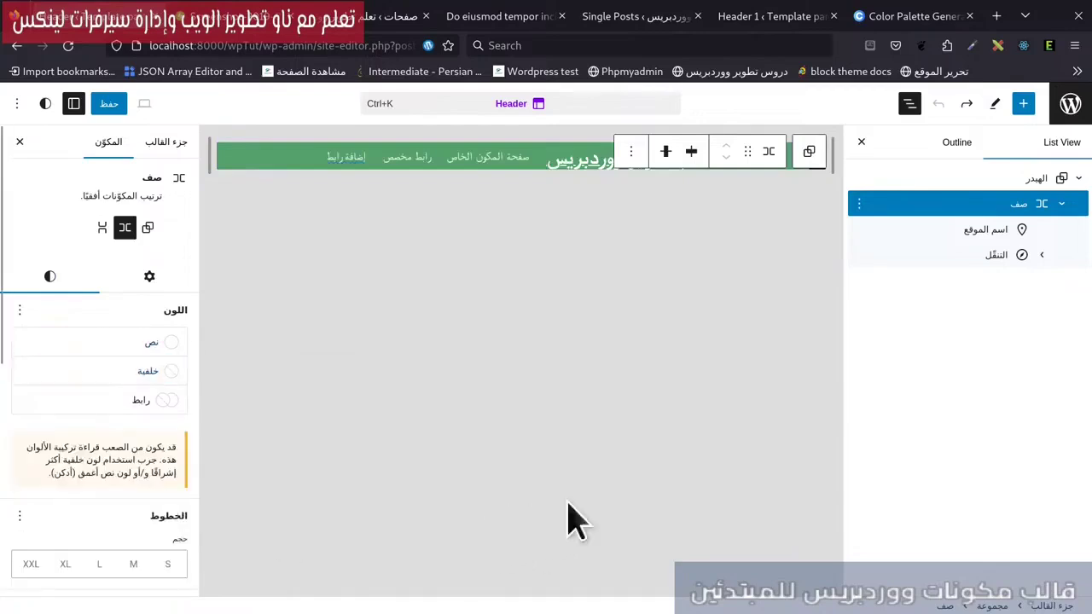
Set the outer header group's background to the theme's Primary colour (#777862).
{"action": "left_click", "coordinate": [1009, 183]}
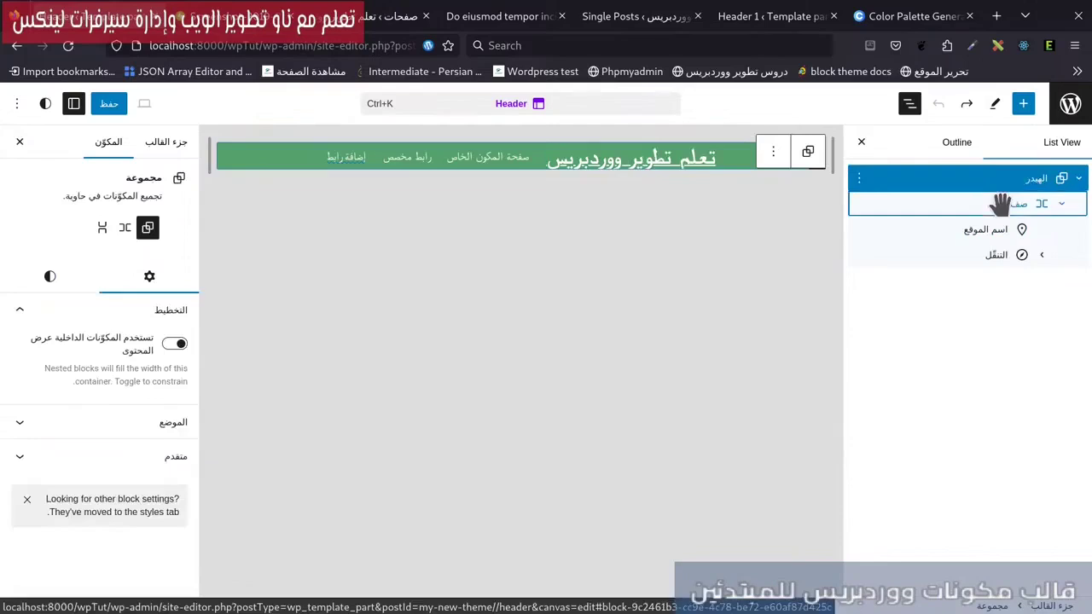
{"action": "left_click", "coordinate": [50, 277]}
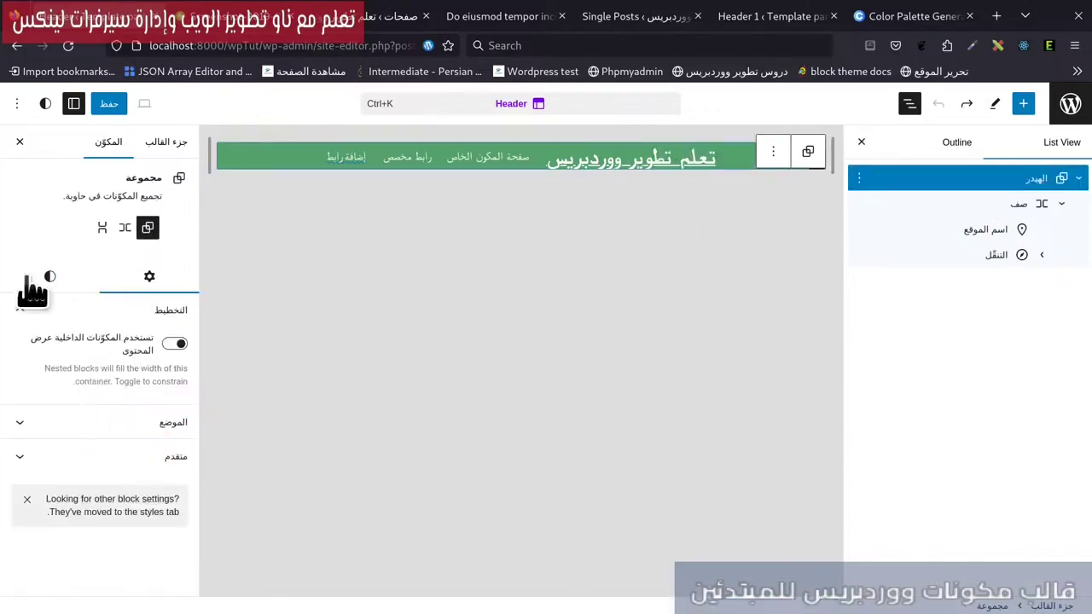
{"action": "left_click", "coordinate": [49, 277]}
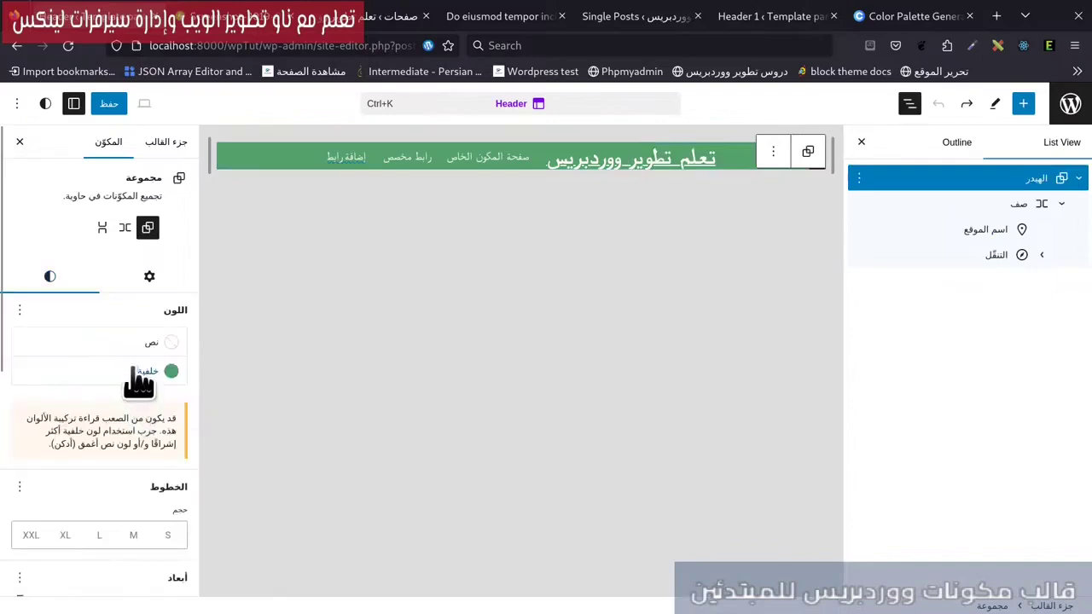
{"action": "left_click", "coordinate": [133, 369]}
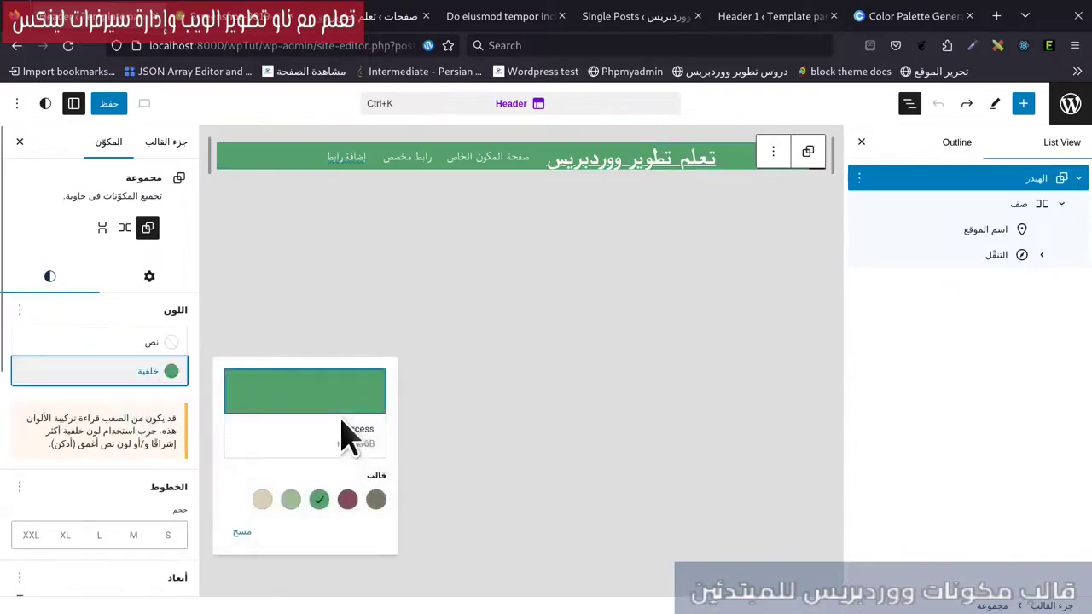
{"action": "left_click", "coordinate": [376, 500]}
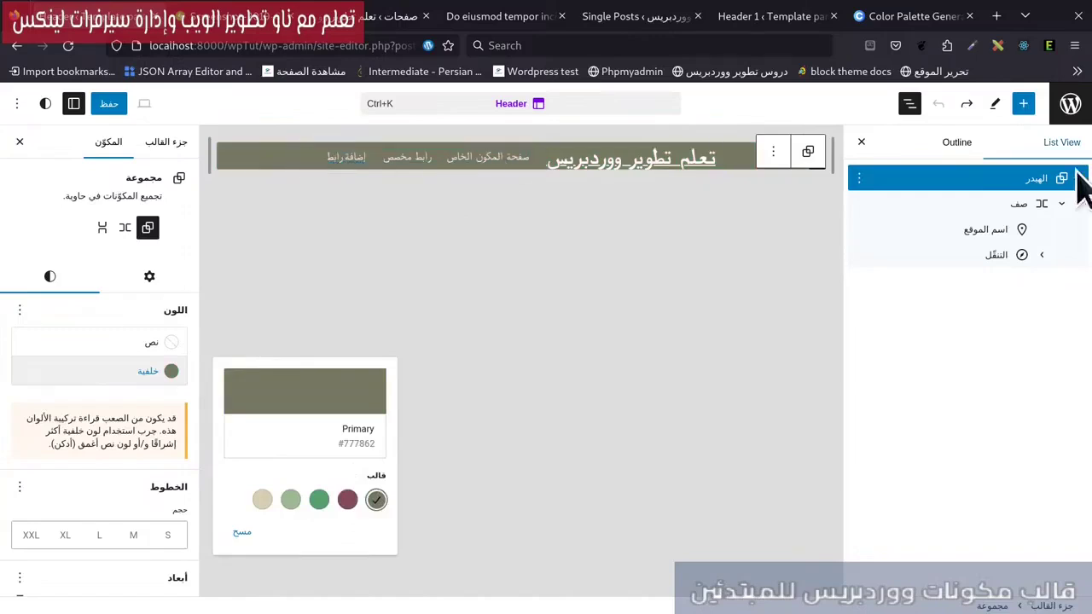
Wrap the Row block inside the header in a new Group block.
{"action": "left_click", "coordinate": [1032, 205]}
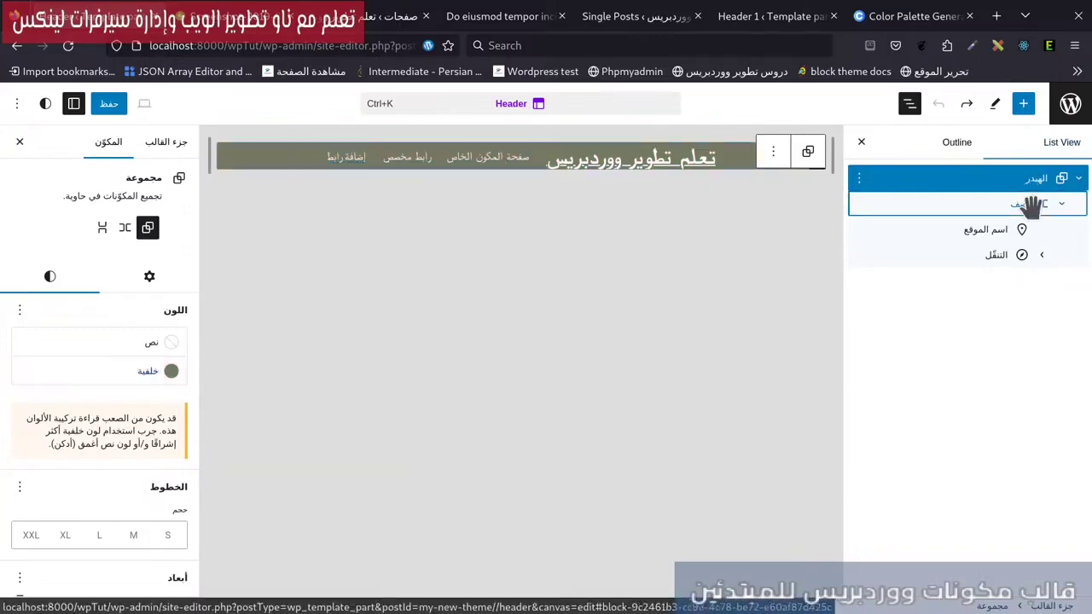
{"action": "left_click", "coordinate": [858, 205]}
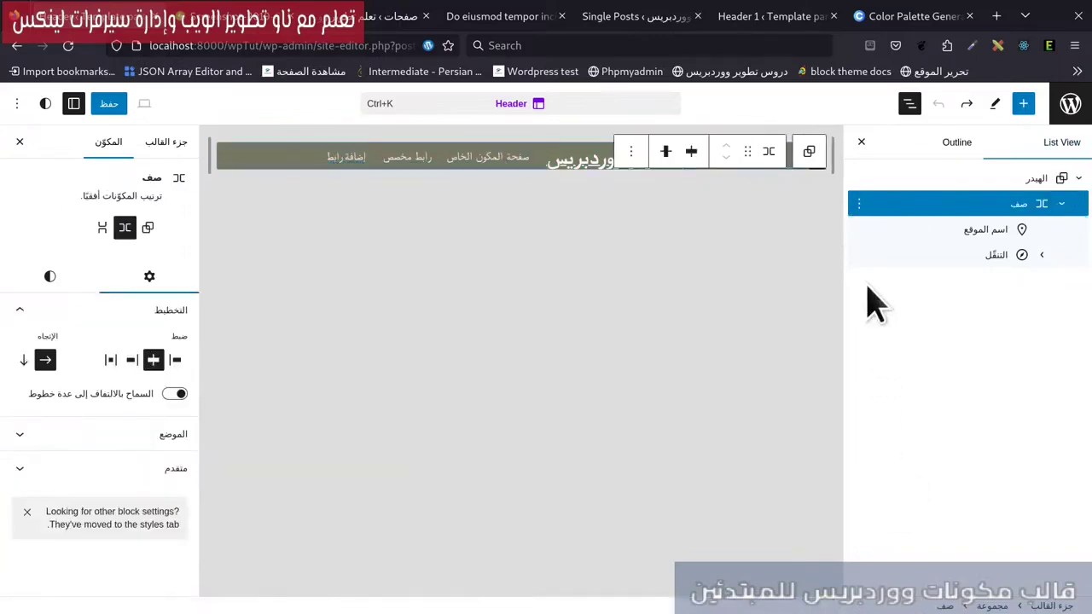
{"action": "left_click", "coordinate": [858, 204]}
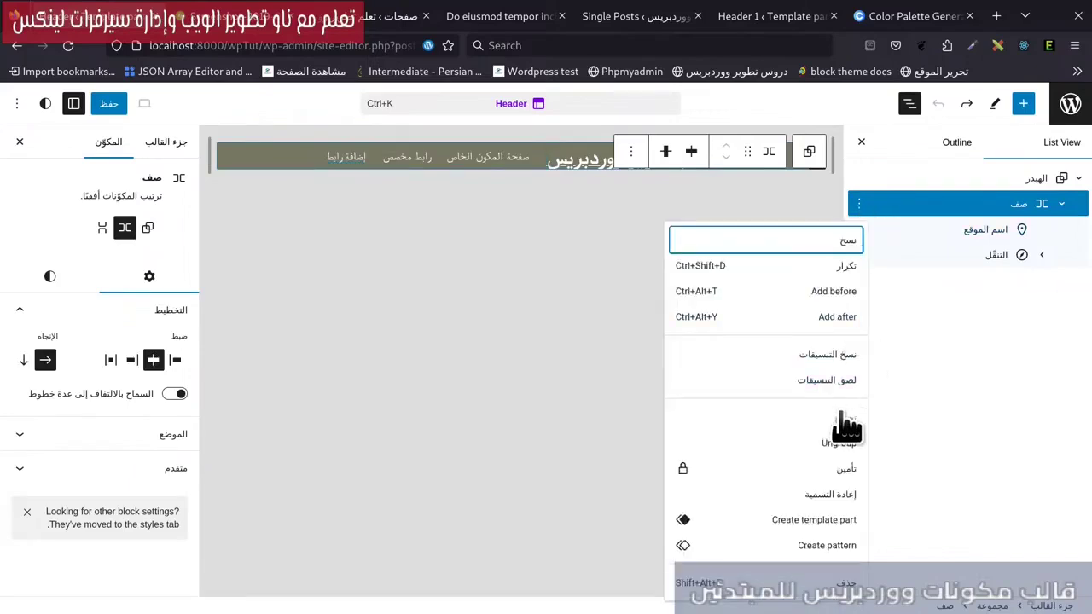
{"action": "left_click", "coordinate": [843, 418]}
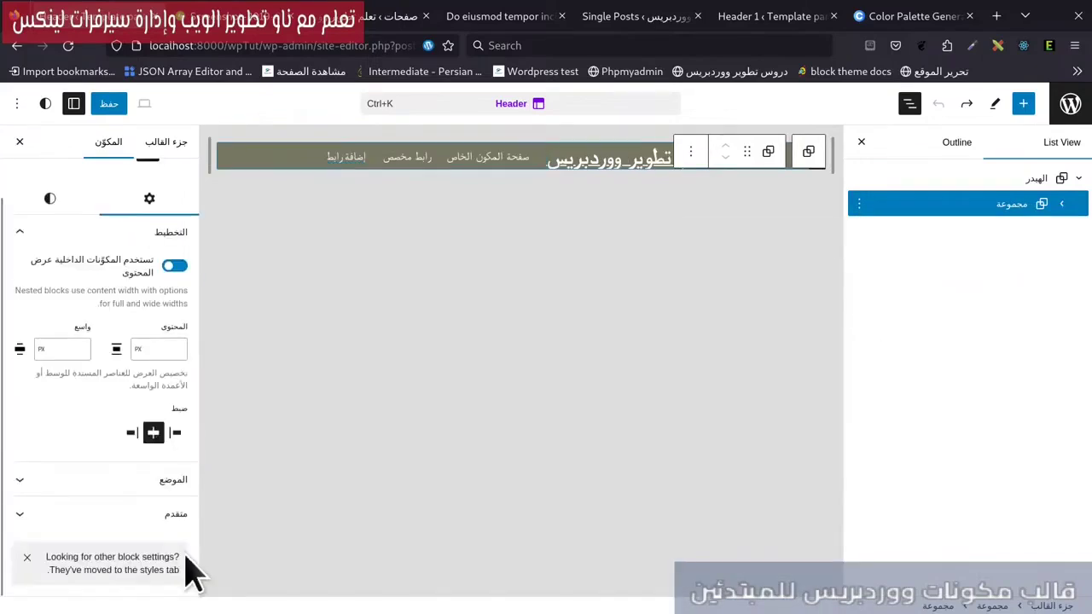
Name the new group that wraps the Row block "Header Inner" in its advanced block settings.
{"action": "left_click", "coordinate": [136, 515]}
{"action": "left_click", "coordinate": [153, 461]}
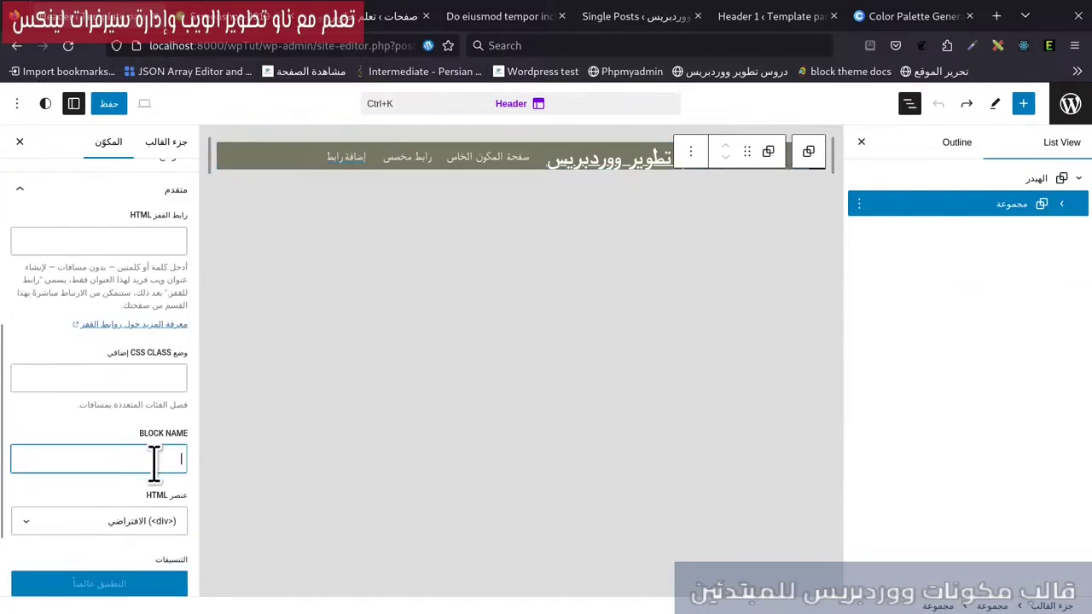
{"action": "type", "text": "Header Inner"}
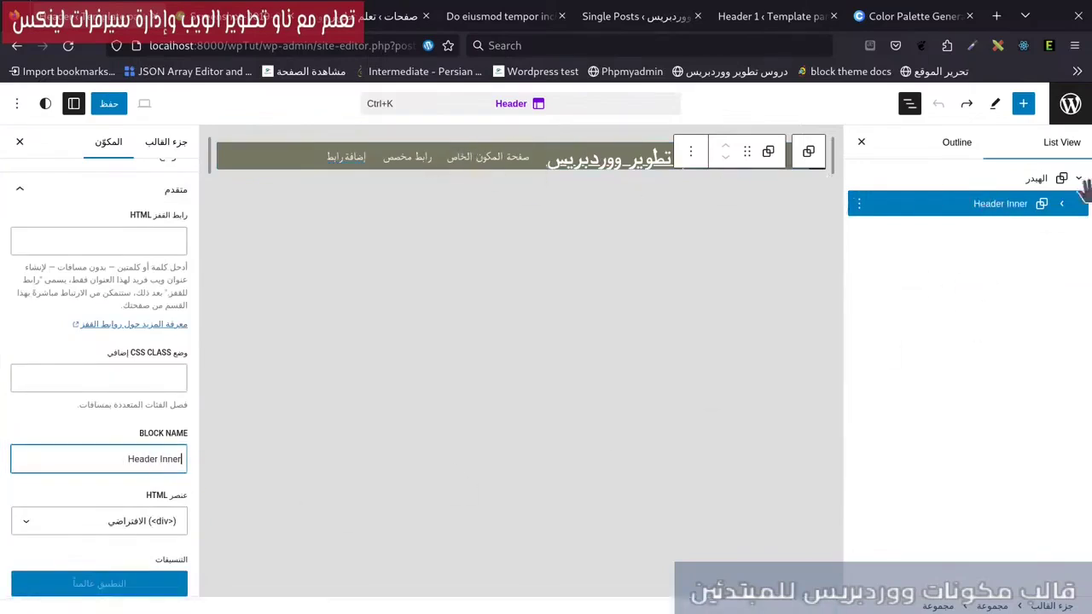
{"action": "scroll", "coordinate": [170, 280], "scroll_direction": "up", "scroll_amount": 5}
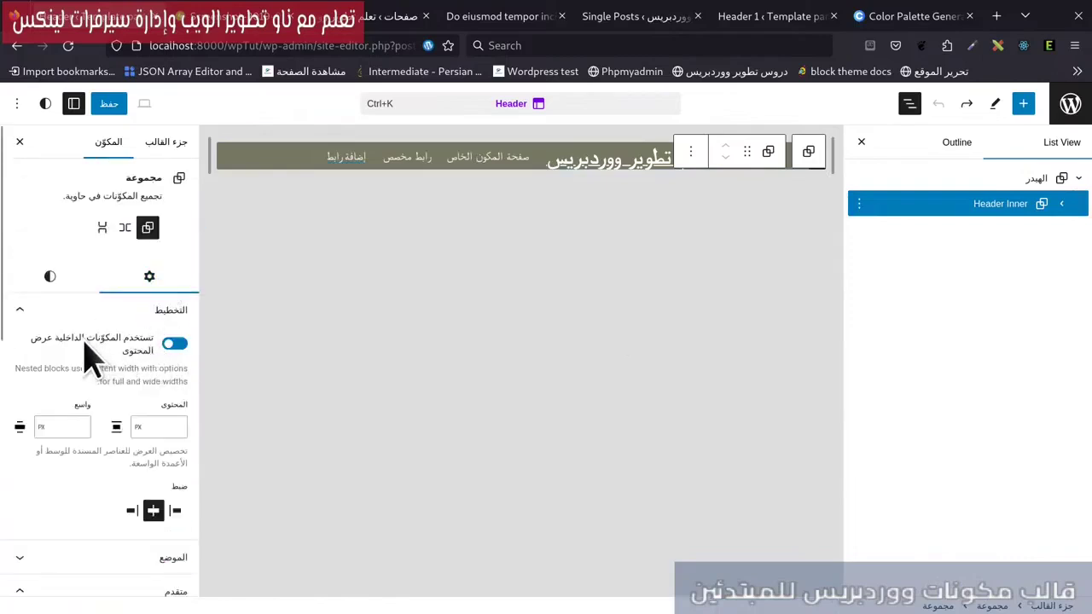
Set the outer header group's vertical padding to a custom value of 20 px.
{"action": "left_click", "coordinate": [1004, 180]}
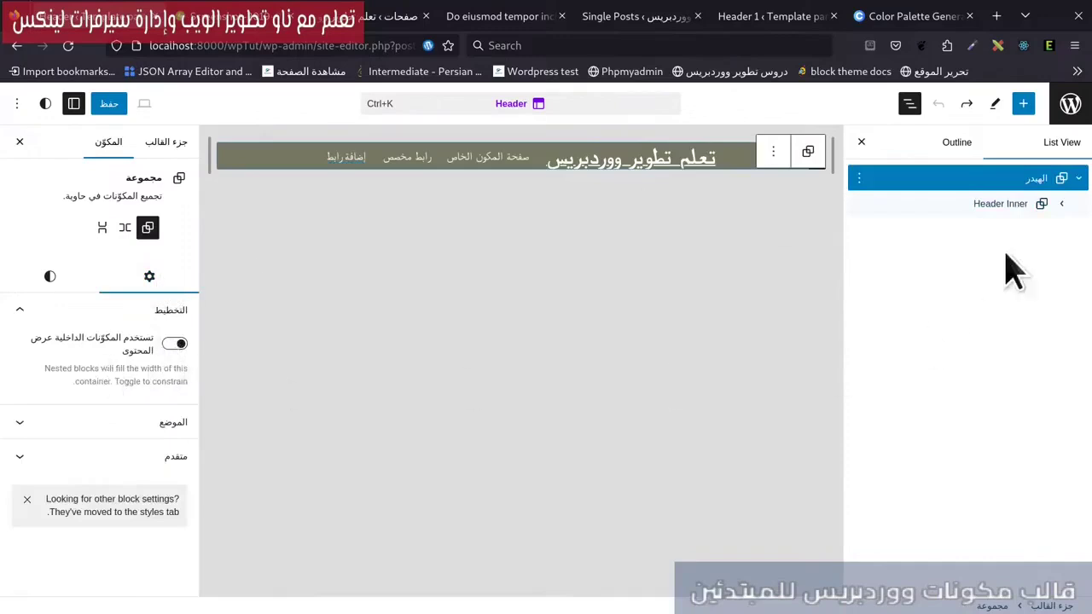
{"action": "left_click", "coordinate": [1064, 205]}
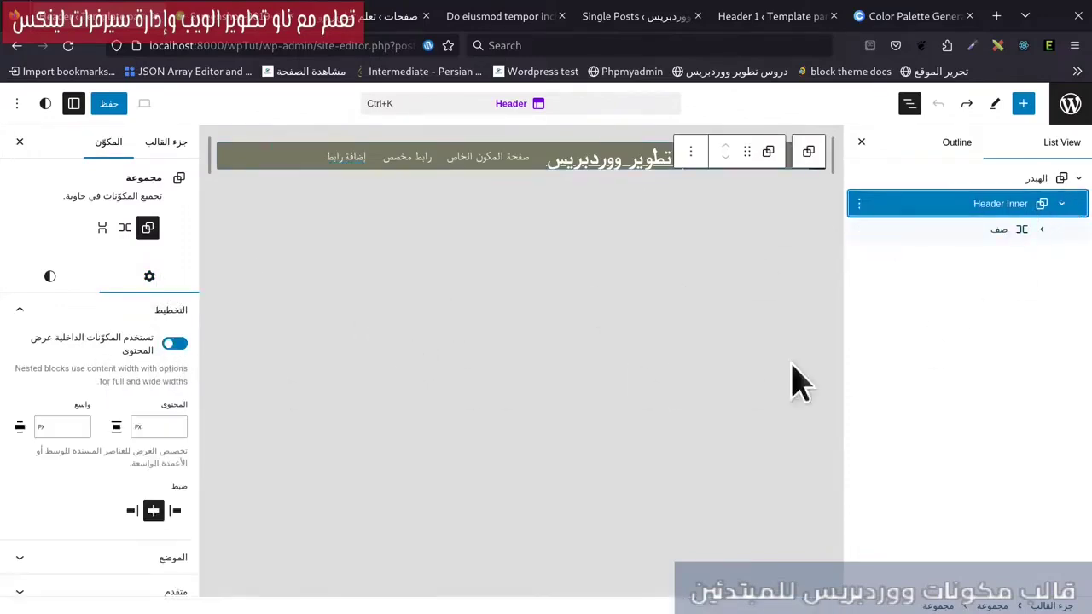
{"action": "left_click", "coordinate": [998, 176]}
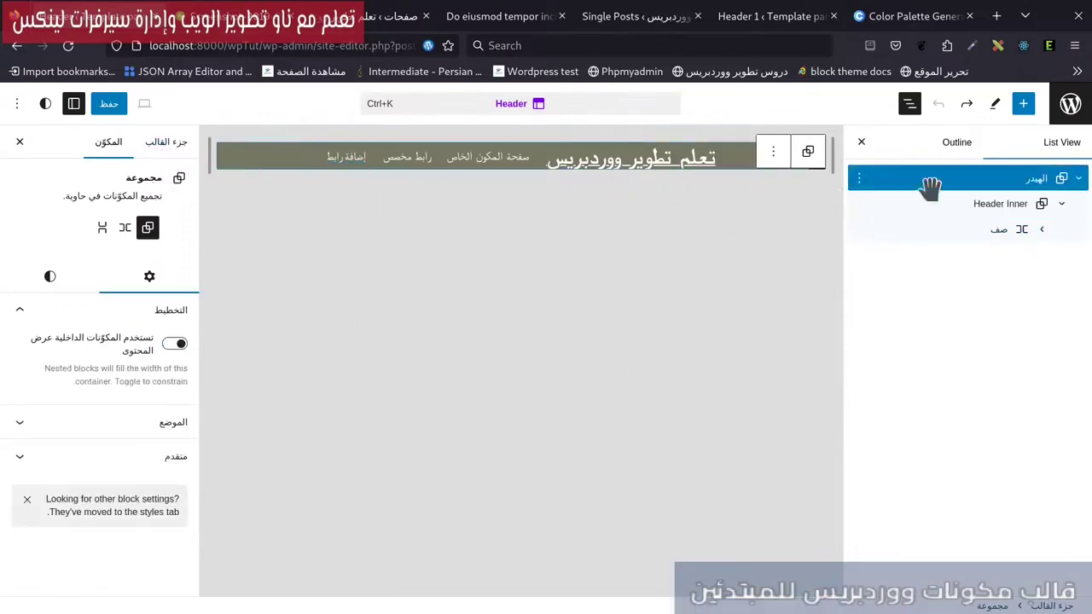
{"action": "left_click", "coordinate": [60, 277]}
{"action": "scroll", "coordinate": [122, 524], "scroll_direction": "down", "scroll_amount": 4}
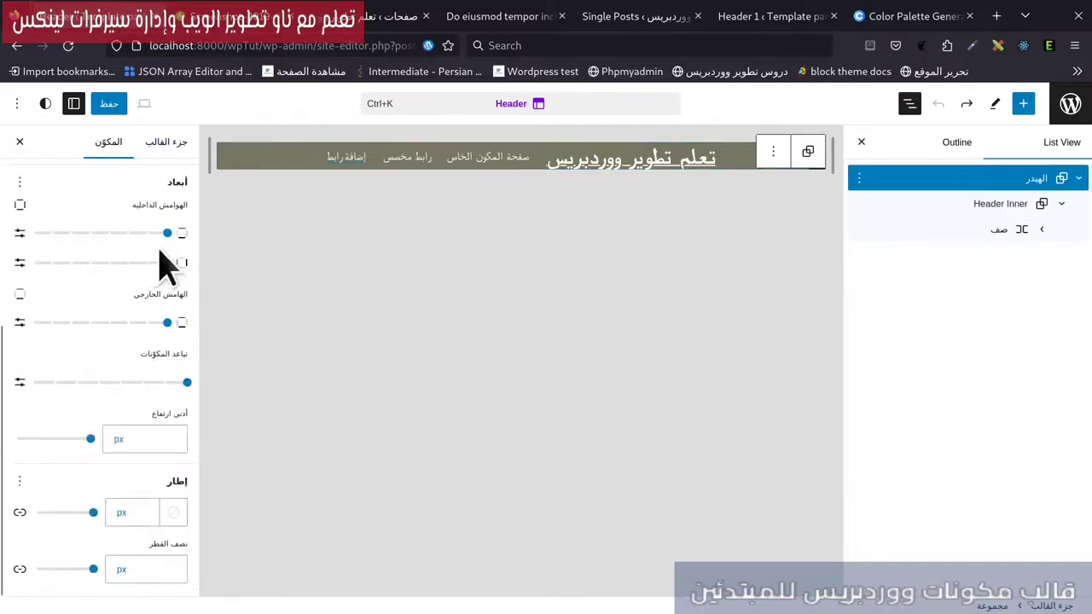
{"action": "left_click", "coordinate": [20, 233]}
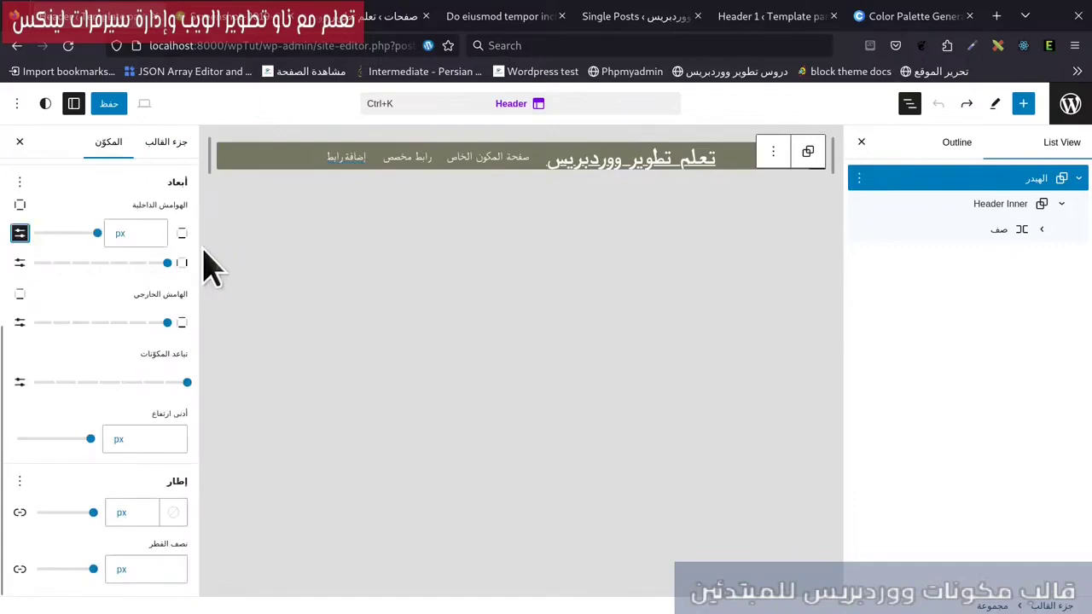
{"action": "left_click", "coordinate": [153, 239]}
{"action": "type", "text": "20"}
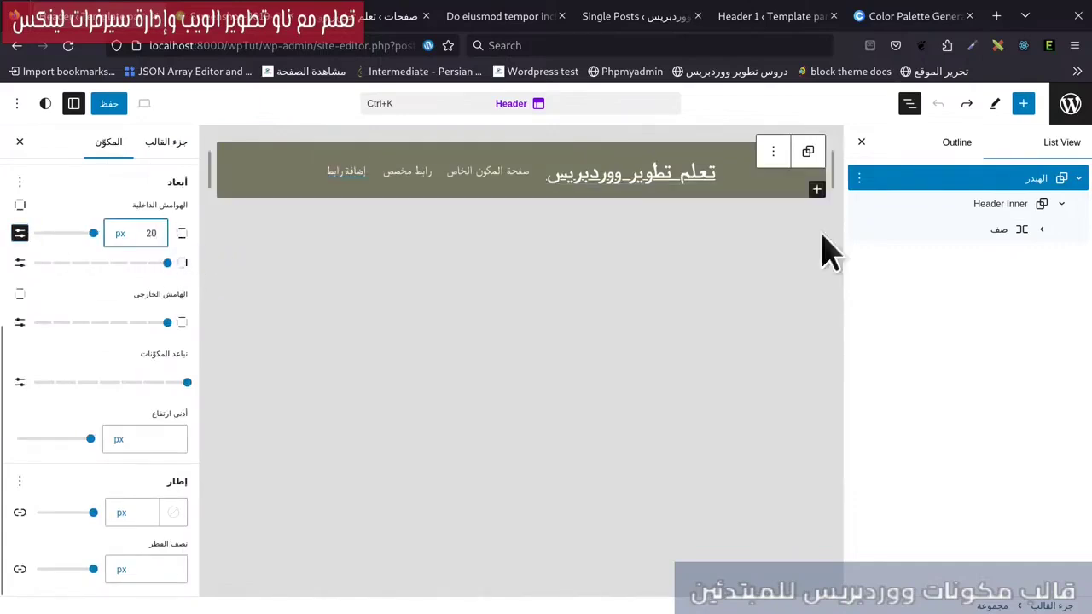
{"action": "left_click", "coordinate": [103, 192]}
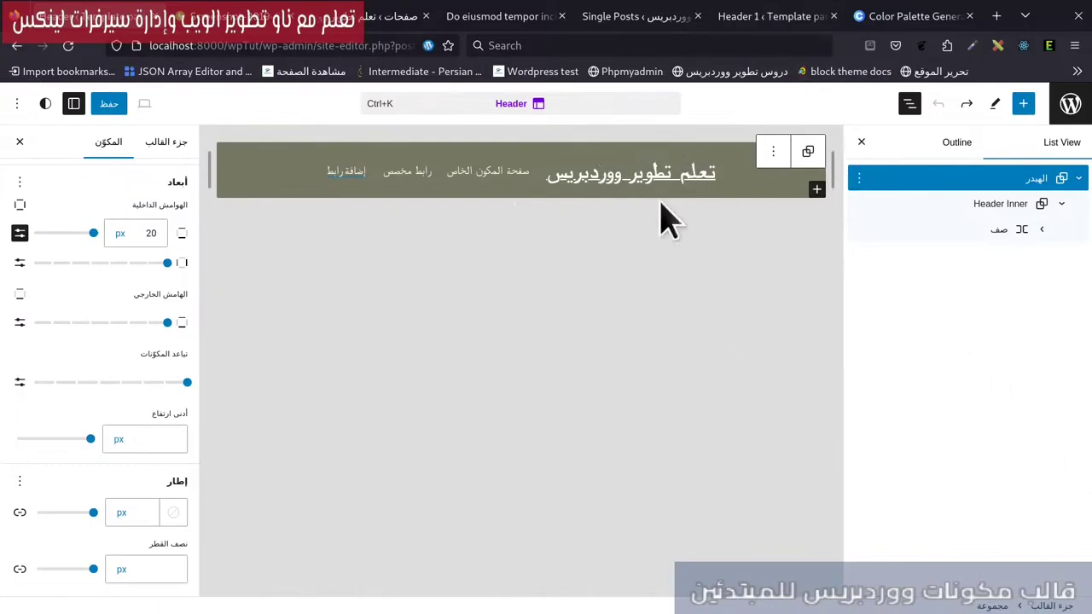
Set the justification of the Row block inside Header Inner to space between.
{"action": "left_click", "coordinate": [994, 205]}
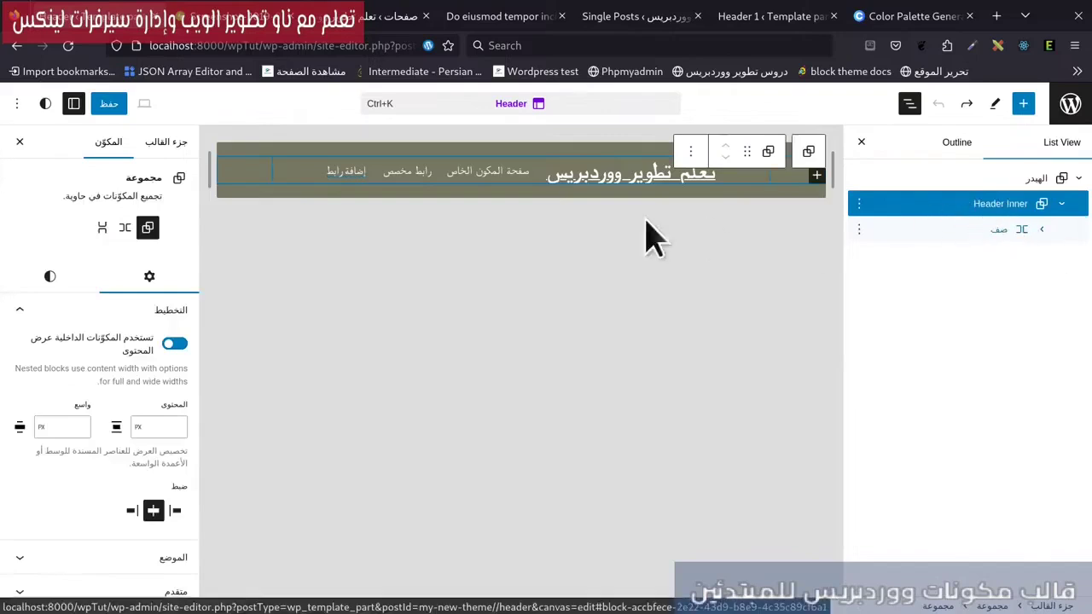
{"action": "left_click", "coordinate": [1006, 232]}
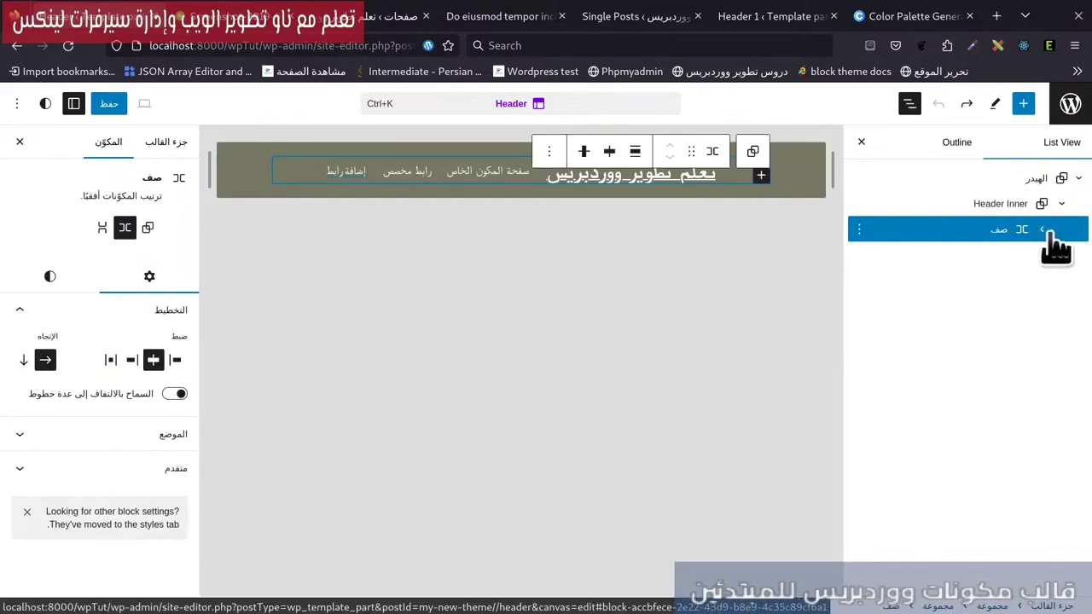
{"action": "left_click", "coordinate": [1043, 230]}
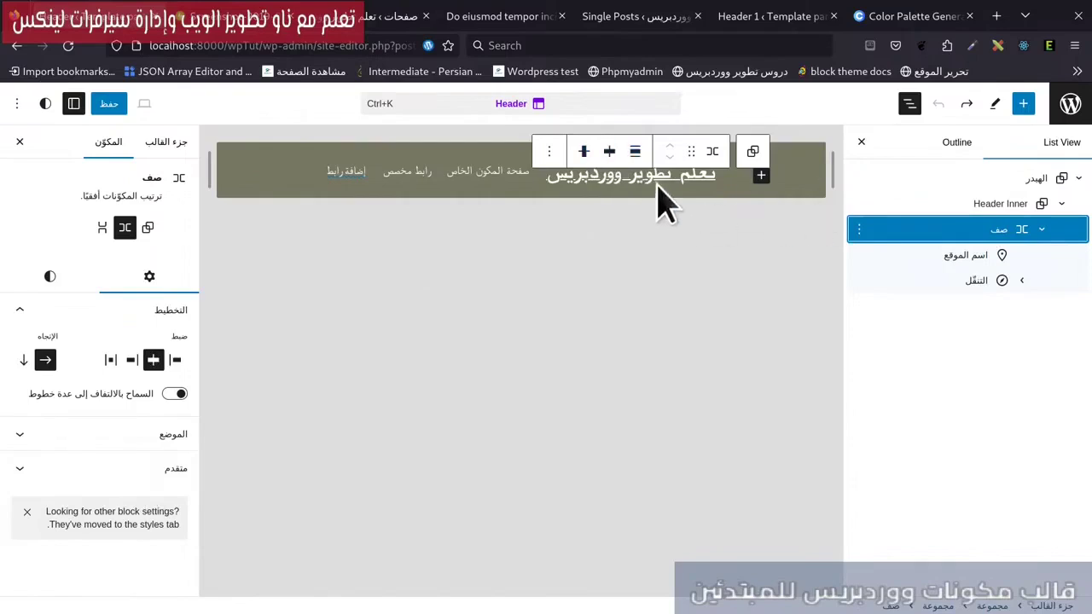
{"action": "left_click", "coordinate": [933, 252]}
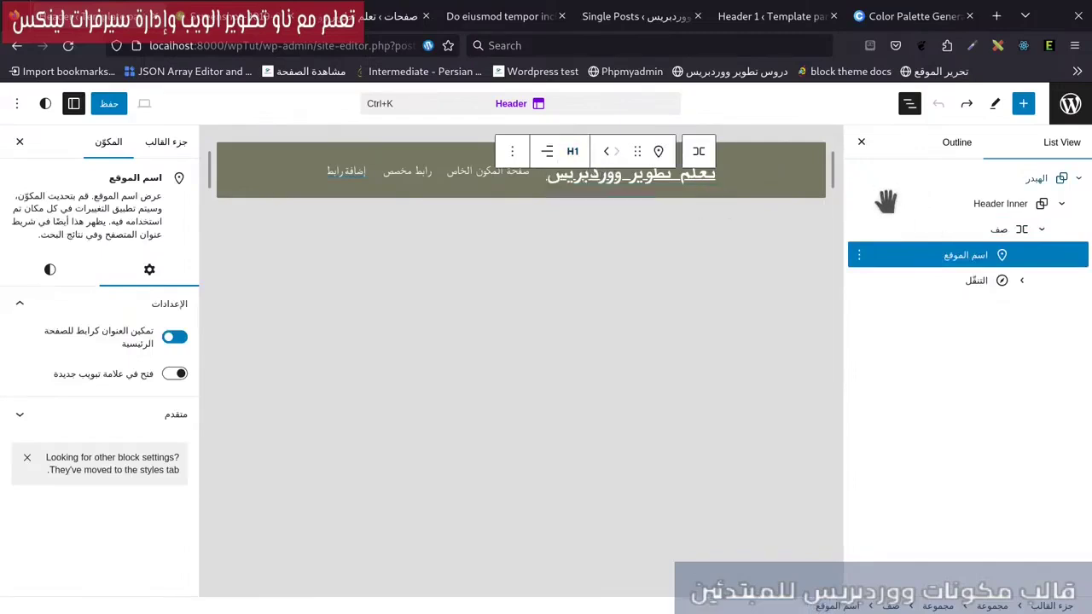
{"action": "left_click", "coordinate": [987, 227]}
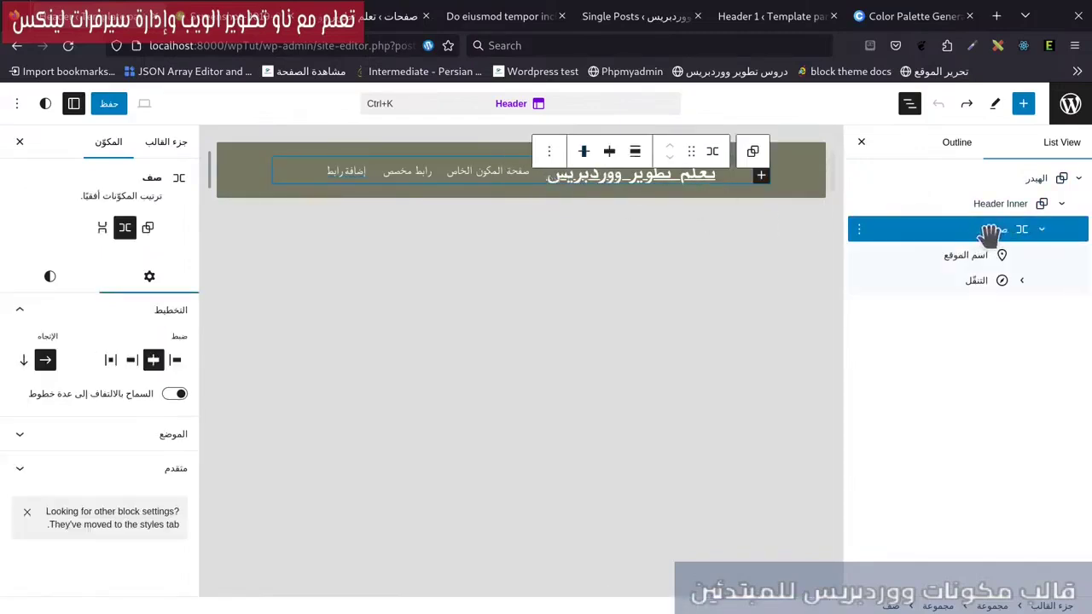
{"action": "left_click", "coordinate": [175, 394]}
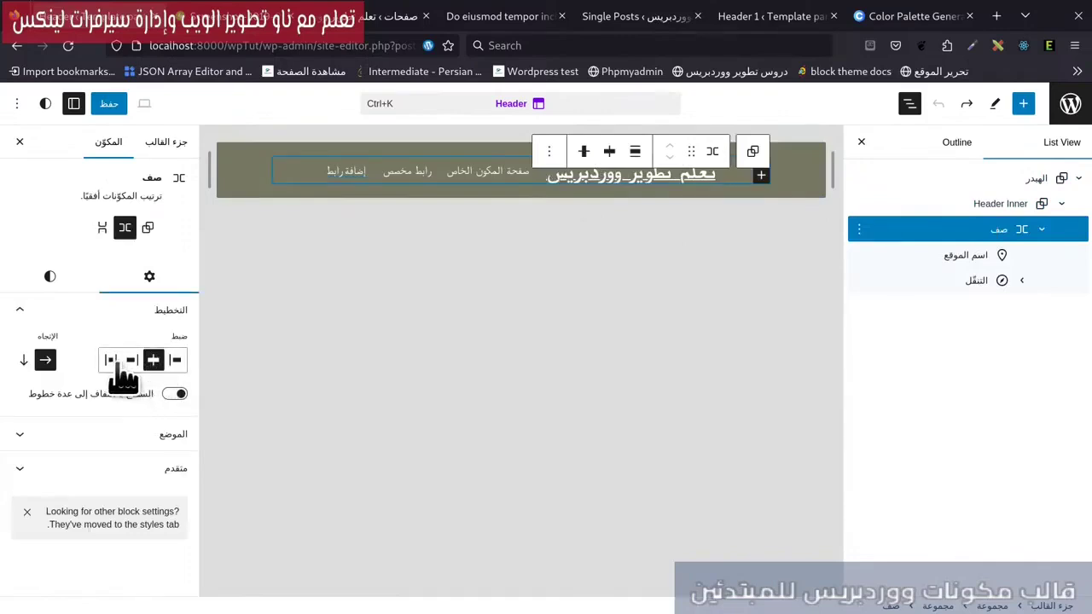
{"action": "left_click", "coordinate": [112, 359]}
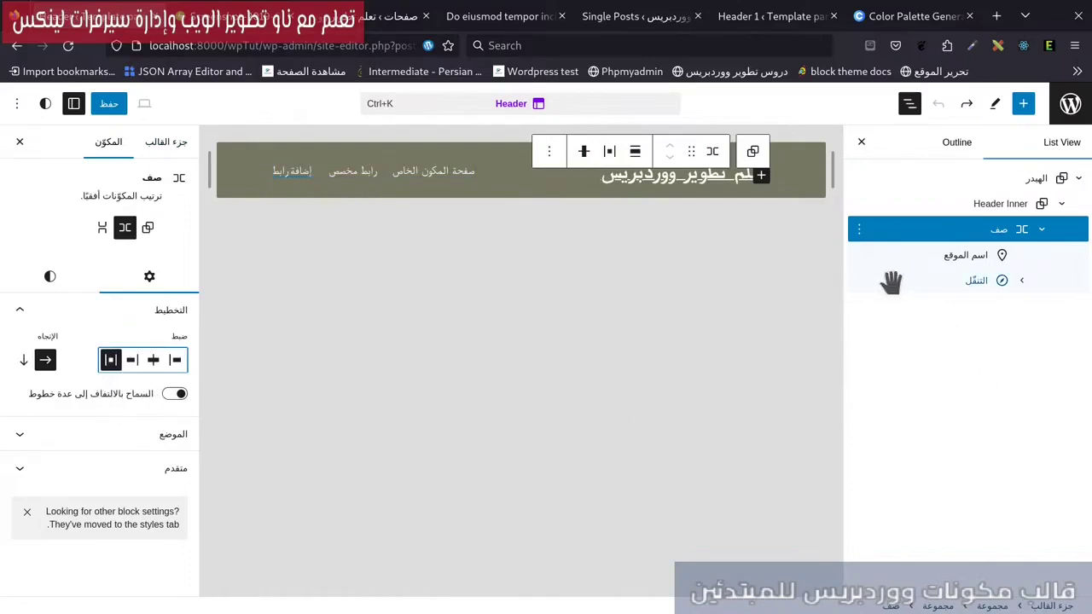
Wrap the Navigation block in a new Group block and name that group "Nav and Search".
{"action": "left_click", "coordinate": [856, 280]}
{"action": "left_click", "coordinate": [857, 281]}
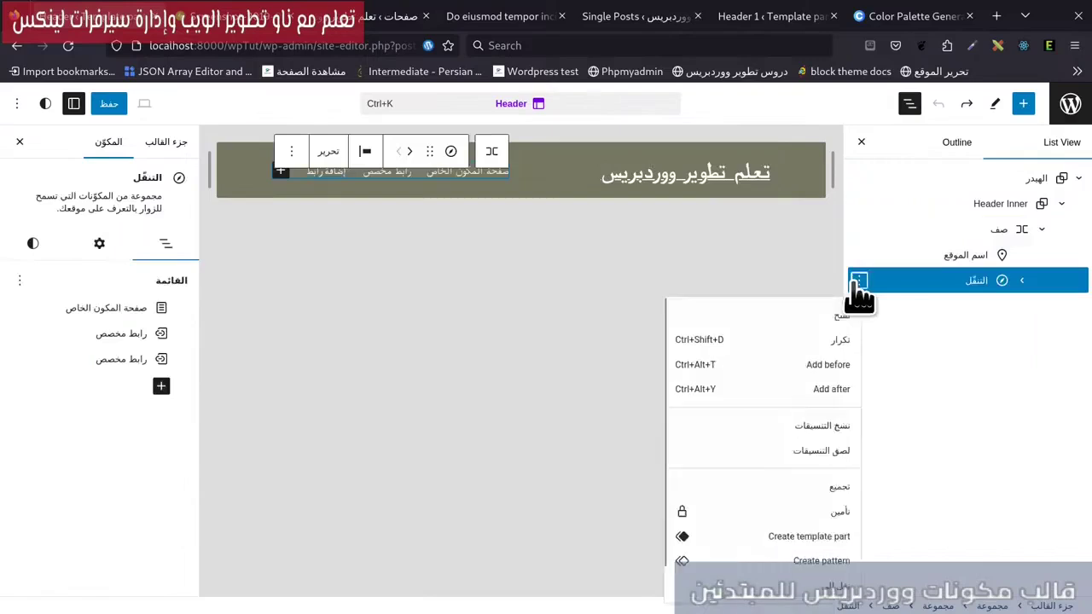
{"action": "left_click", "coordinate": [837, 503]}
{"action": "scroll", "coordinate": [150, 537], "scroll_direction": "down", "scroll_amount": 2}
{"action": "left_click", "coordinate": [145, 516]}
{"action": "scroll", "coordinate": [166, 569], "scroll_direction": "down", "scroll_amount": 5}
{"action": "left_click", "coordinate": [170, 394]}
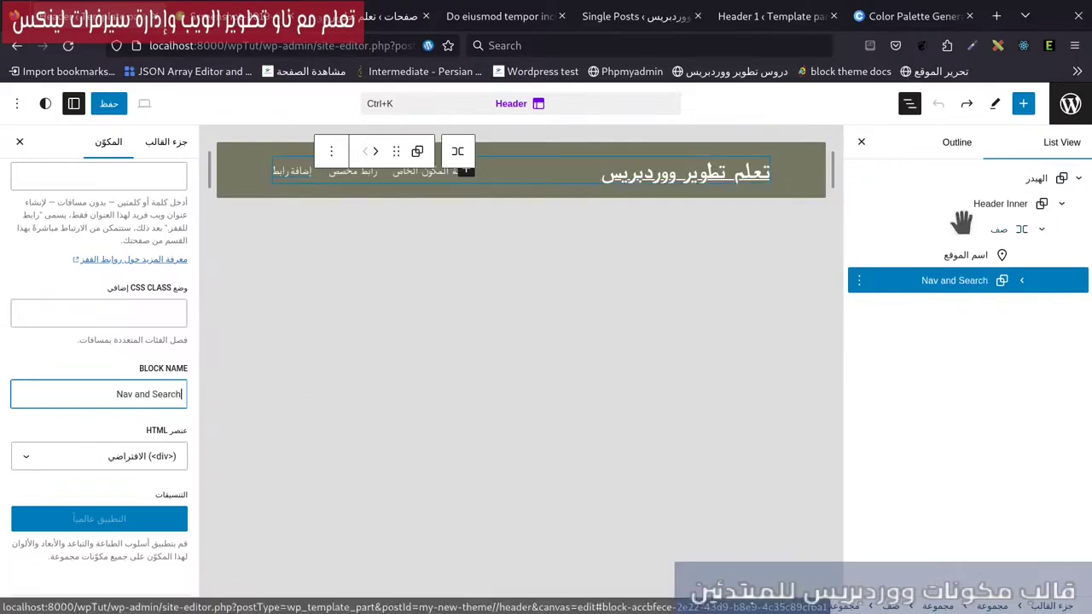
Insert a Search block after the Navigation block inside the Nav and Search group.
{"action": "left_click", "coordinate": [1021, 280]}
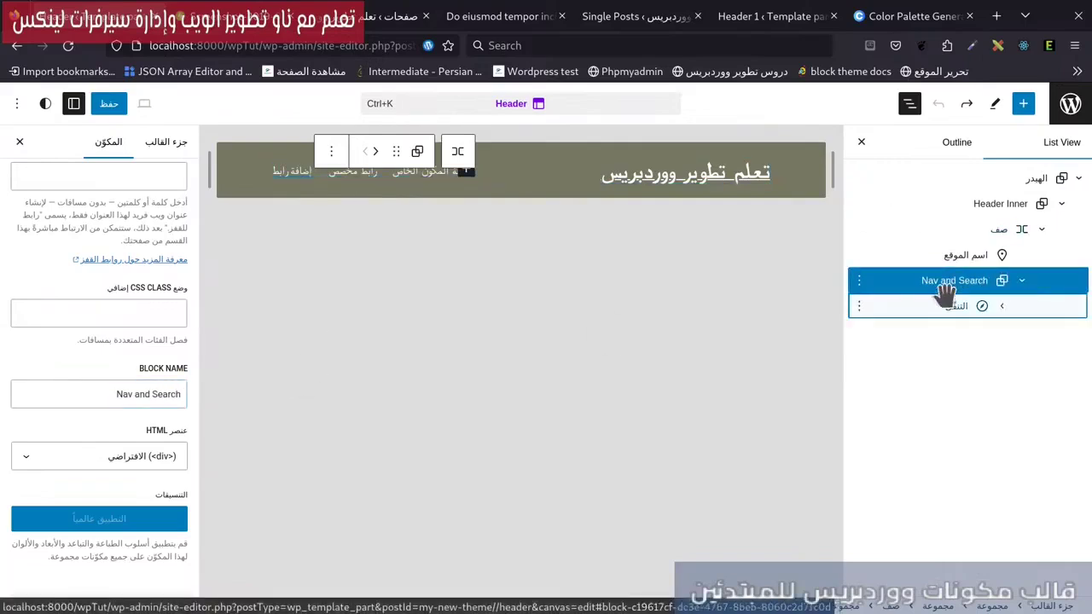
{"action": "left_click", "coordinate": [859, 307]}
{"action": "left_click", "coordinate": [861, 311]}
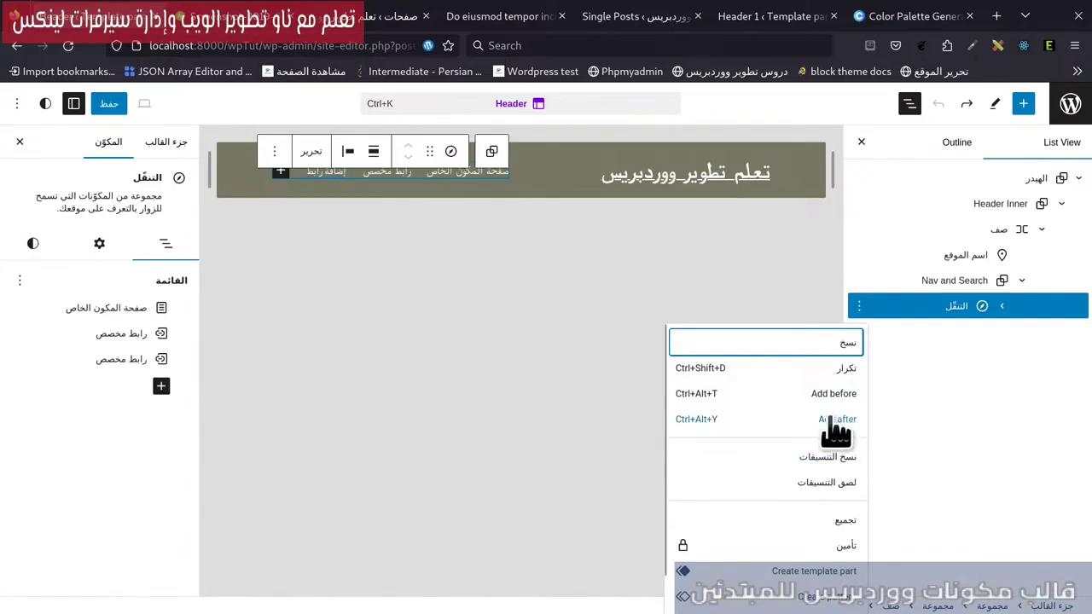
{"action": "left_click", "coordinate": [827, 419]}
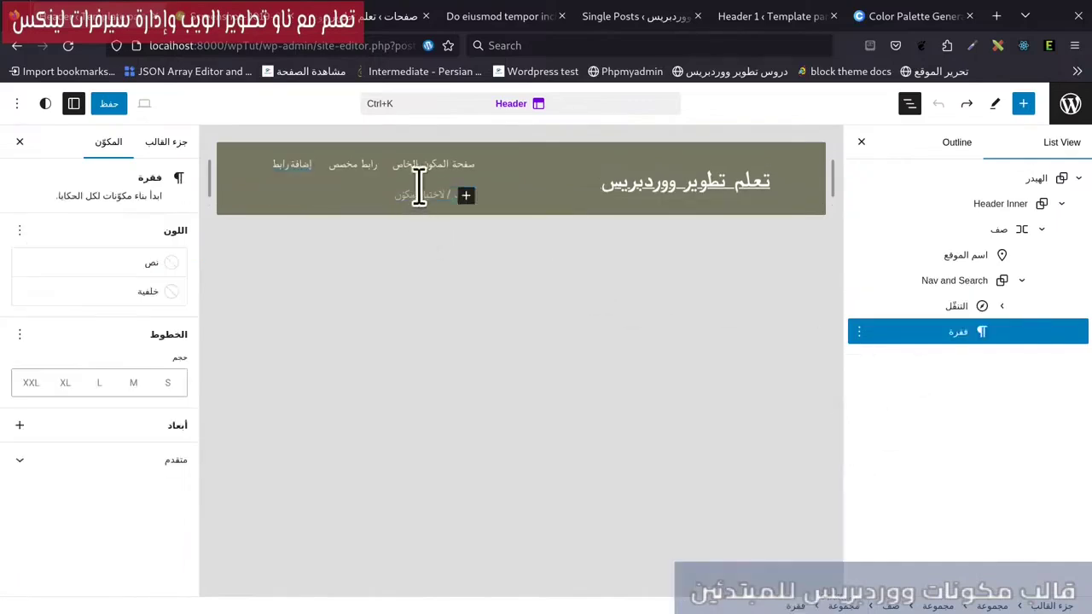
{"action": "left_click", "coordinate": [465, 194]}
{"action": "type", "text": "s"}
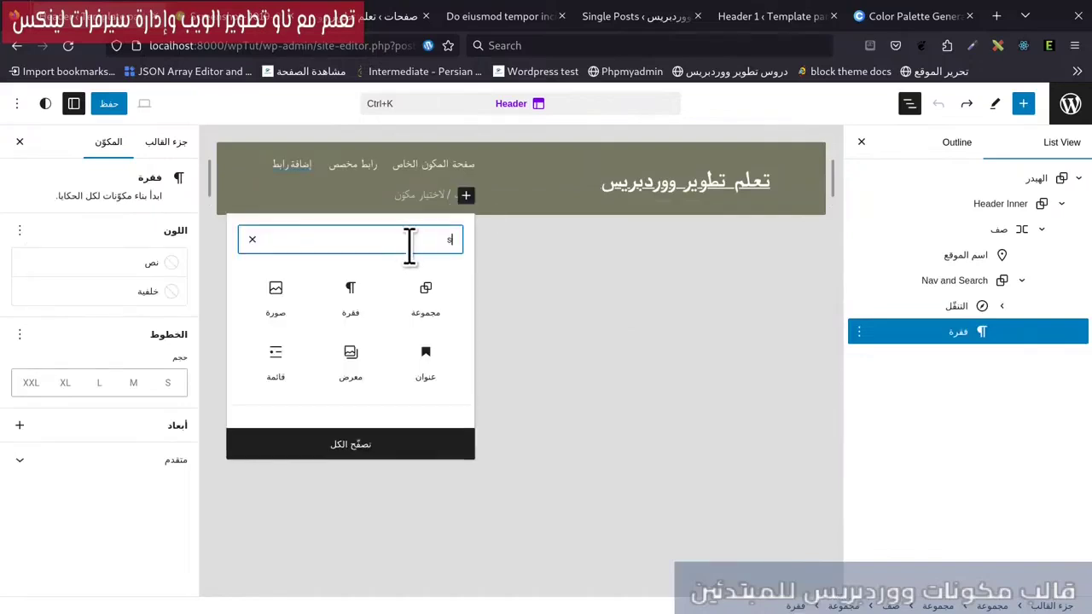
{"action": "type", "text": "earcj"}
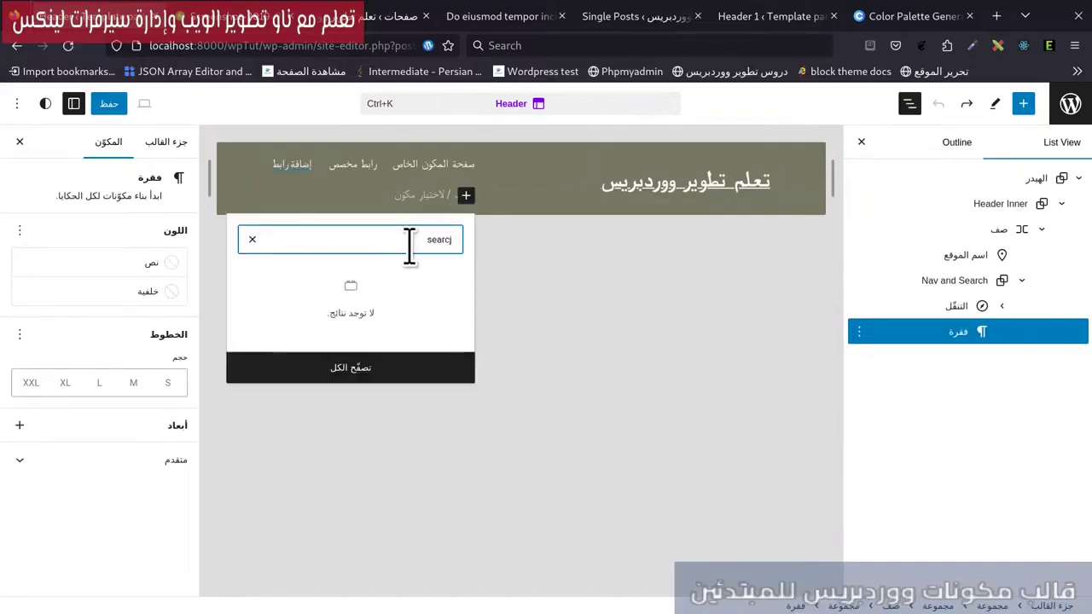
{"action": "key", "text": "BackSpace"}
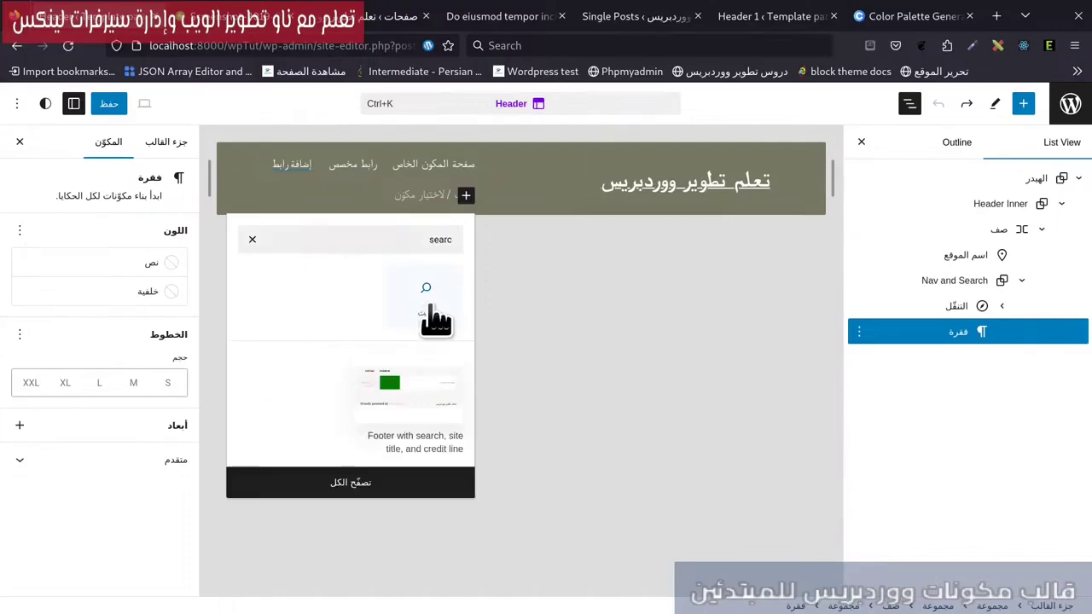
{"action": "left_click", "coordinate": [428, 304]}
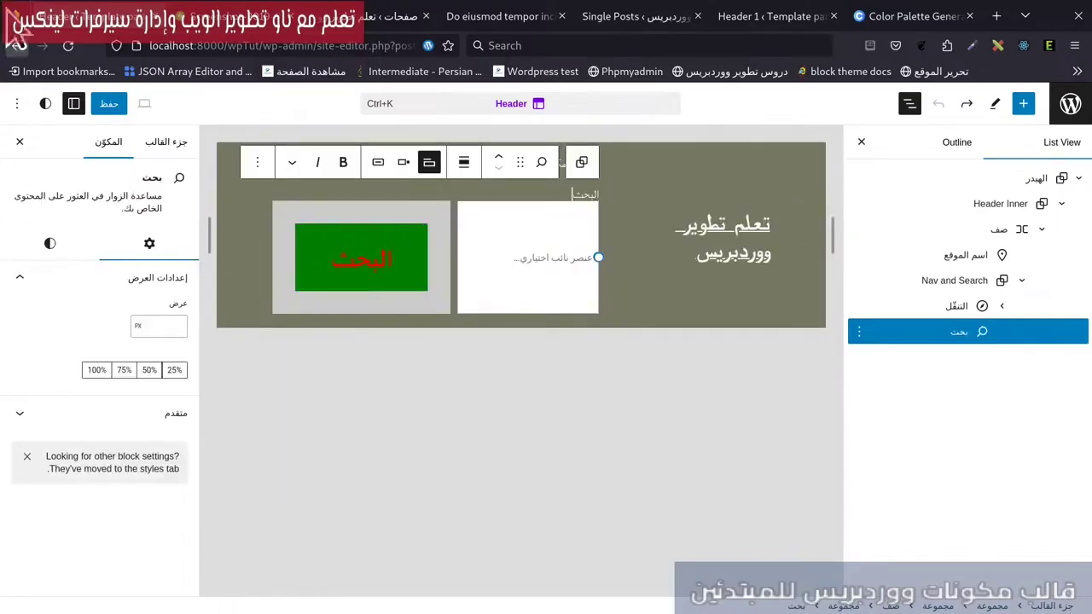
Switch to theme.json in Vim and delete the whole button definition, with its color, typography and border settings, from styles.elements.
{"action": "mouse_move", "coordinate": [3, 7]}
{"action": "left_click", "coordinate": [836, 419]}
{"action": "key", "text": "j"}
{"action": "key", "text": "j"}
{"action": "key", "text": "j"}
{"action": "key", "text": "j"}
{"action": "key", "text": "j"}
{"action": "key", "text": "j"}
{"action": "key", "text": "j"}
{"action": "key", "text": "j"}
{"action": "key", "text": "j"}
{"action": "key", "text": "j"}
{"action": "key", "text": "j"}
{"action": "key", "text": "j"}
{"action": "key", "text": "j"}
{"action": "key", "text": "j"}
{"action": "key", "text": "j"}
{"action": "key", "text": "j"}
{"action": "key", "text": "j"}
{"action": "key", "text": "j"}
{"action": "key", "text": "j"}
{"action": "key", "text": "j"}
{"action": "key", "text": "j"}
{"action": "key", "text": "j"}
{"action": "key", "text": "j"}
{"action": "key", "text": "j"}
{"action": "key", "text": "j"}
{"action": "key", "text": "j"}
{"action": "key", "text": "j"}
{"action": "key", "text": "j"}
{"action": "key", "text": "j"}
{"action": "key", "text": "j"}
{"action": "key", "text": "j"}
{"action": "key", "text": "j"}
{"action": "key", "text": "j"}
{"action": "key", "text": "j"}
{"action": "key", "text": "j"}
{"action": "key", "text": "j"}
{"action": "key", "text": "j"}
{"action": "key", "text": "j"}
{"action": "key", "text": "j"}
{"action": "key", "text": "j"}
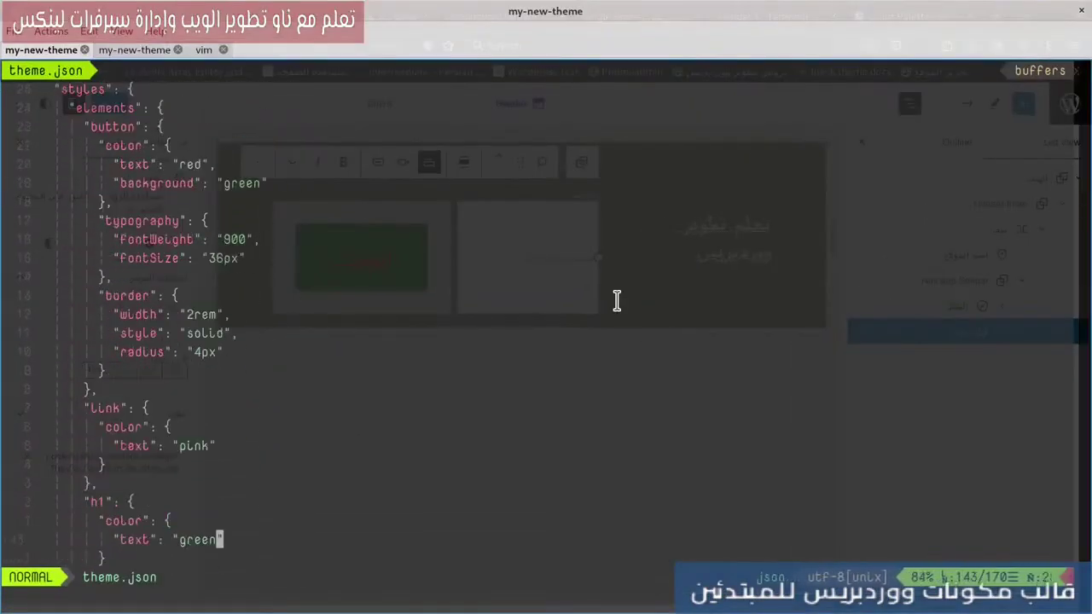
{"action": "key", "text": "j"}
{"action": "key", "text": "j"}
{"action": "key", "text": "j"}
{"action": "key", "text": "j"}
{"action": "key", "text": "j"}
{"action": "key", "text": "j"}
{"action": "key", "text": "j"}
{"action": "key", "text": "j"}
{"action": "key", "text": "j"}
{"action": "key", "text": "j"}
{"action": "key", "text": "k"}
{"action": "key", "text": "k"}
{"action": "key", "text": "k"}
{"action": "key", "text": "k"}
{"action": "key", "text": "k"}
{"action": "key", "text": "k"}
{"action": "key", "text": "k"}
{"action": "key", "text": "k"}
{"action": "key", "text": "k"}
{"action": "key", "text": "k"}
{"action": "key", "text": "k"}
{"action": "key", "text": "k"}
{"action": "key", "text": "k"}
{"action": "key", "text": "k"}
{"action": "key", "text": "k"}
{"action": "key", "text": "k"}
{"action": "key", "text": "k"}
{"action": "key", "text": "k"}
{"action": "key", "text": "k"}
{"action": "key", "text": "k"}
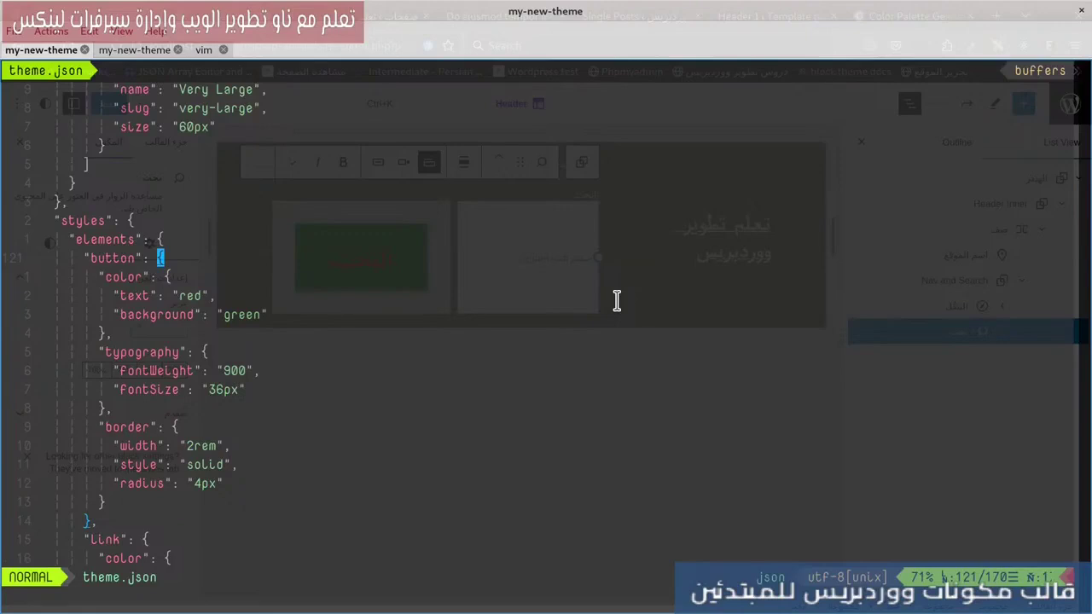
{"action": "key", "text": "V"}
{"action": "key", "text": "j"}
{"action": "key", "text": "j"}
{"action": "key", "text": "j"}
{"action": "key", "text": "j"}
{"action": "key", "text": "j"}
{"action": "key", "text": "j"}
{"action": "key", "text": "j"}
{"action": "key", "text": "j"}
{"action": "key", "text": "j"}
{"action": "key", "text": "j"}
{"action": "key", "text": "j"}
{"action": "key", "text": "j"}
{"action": "key", "text": "j"}
{"action": "key", "text": "j"}
{"action": "key", "text": "j"}
{"action": "key", "text": "j"}
{"action": "key", "text": "j"}
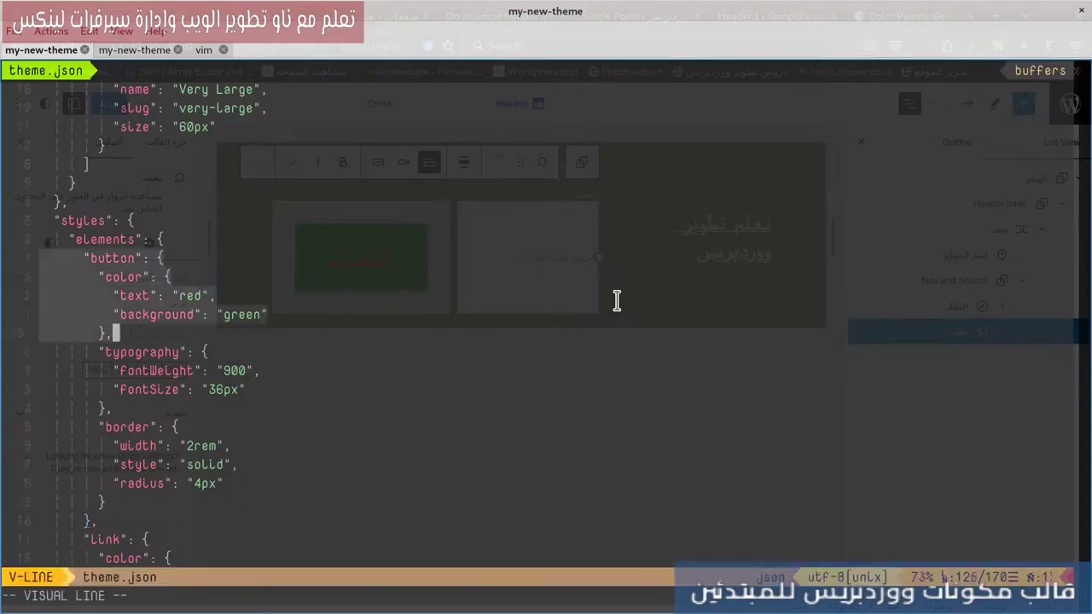
{"action": "key", "text": "k"}
{"action": "key", "text": "k"}
{"action": "key", "text": "k"}
{"action": "key", "text": "k"}
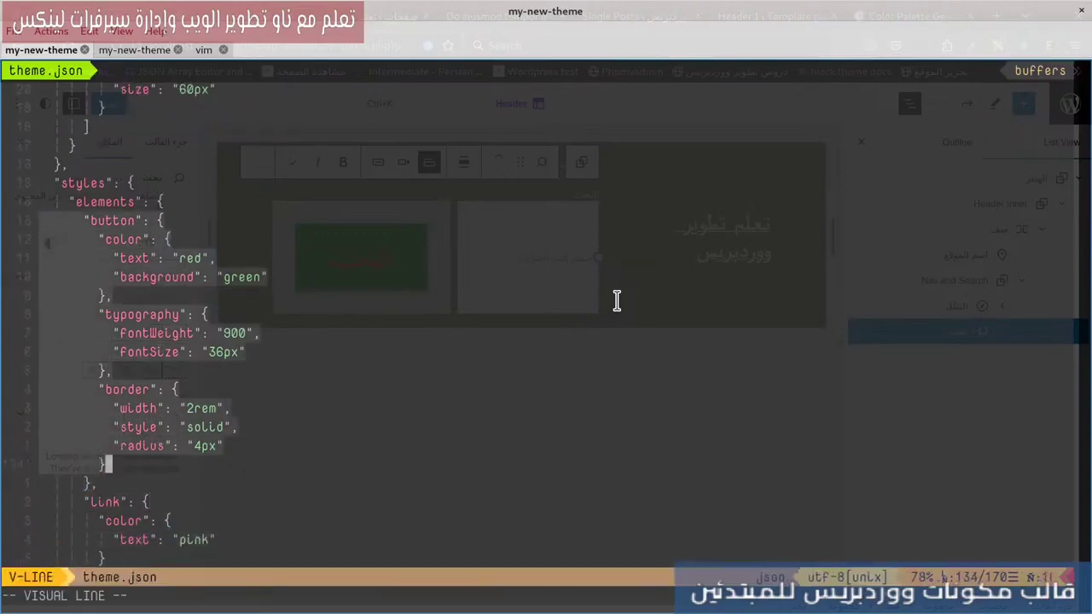
{"action": "key", "text": "d"}
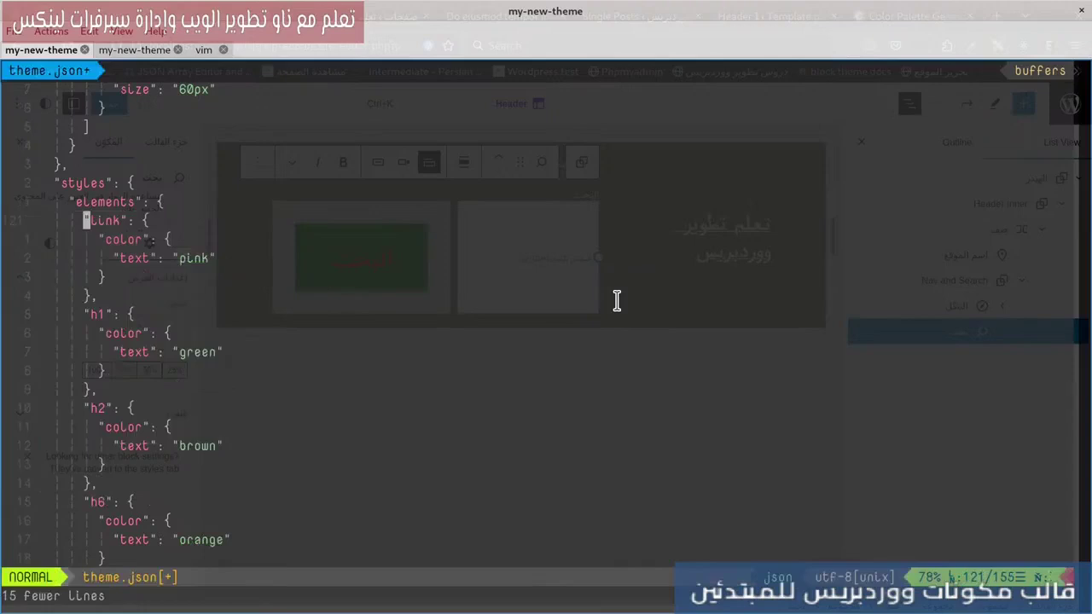
Delete the link definition with its pink text color from styles.elements in theme.json.
{"action": "key", "text": "V"}
{"action": "key", "text": "j"}
{"action": "key", "text": "j"}
{"action": "key", "text": "j"}
{"action": "key", "text": "j"}
{"action": "key", "text": "d"}
Delete the h1, h2, h6 and heading definitions from styles.elements in theme.json, leaving elements empty.
{"action": "key", "text": "V"}
{"action": "key", "text": "j"}
{"action": "key", "text": "j"}
{"action": "key", "text": "j"}
{"action": "key", "text": "j"}
{"action": "key", "text": "j"}
{"action": "key", "text": "j"}
{"action": "key", "text": "j"}
{"action": "key", "text": "j"}
{"action": "key", "text": "j"}
{"action": "key", "text": "j"}
{"action": "key", "text": "j"}
{"action": "key", "text": "j"}
{"action": "key", "text": "j"}
{"action": "key", "text": "j"}
{"action": "key", "text": "j"}
{"action": "key", "text": "j"}
{"action": "key", "text": "j"}
{"action": "key", "text": "j"}
{"action": "key", "text": "j"}
{"action": "key", "text": "j"}
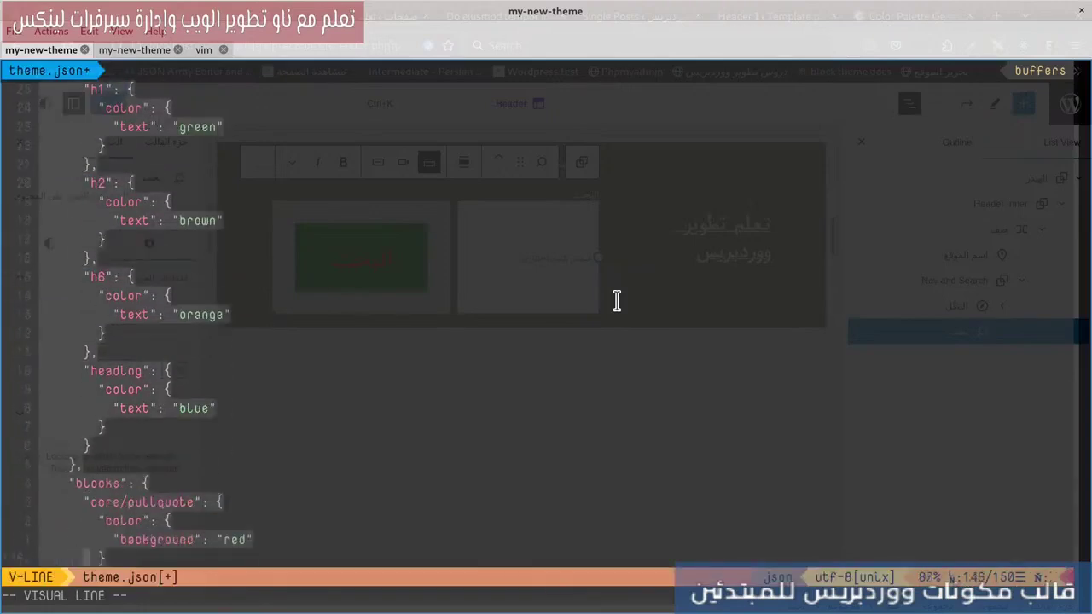
{"action": "key", "text": "j"}
{"action": "key", "text": "j"}
{"action": "key", "text": "j"}
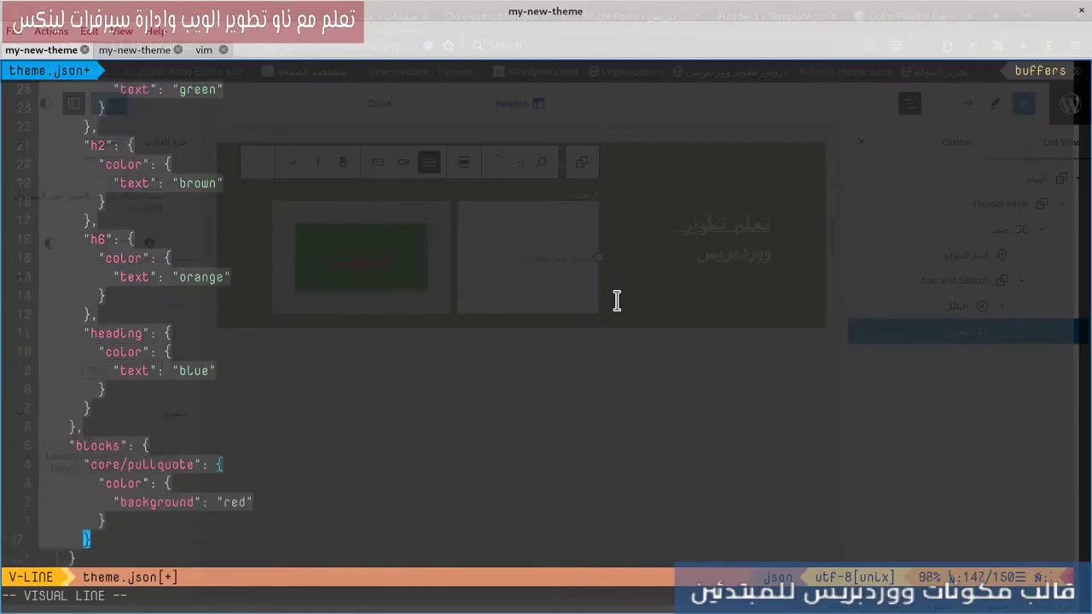
{"action": "key", "text": "k"}
{"action": "key", "text": "k"}
{"action": "key", "text": "k"}
{"action": "key", "text": "k"}
{"action": "key", "text": "k"}
{"action": "key", "text": "k"}
{"action": "key", "text": "k"}
{"action": "key", "text": "k"}
{"action": "key", "text": "k"}
{"action": "key", "text": "k"}
{"action": "key", "text": "k"}
{"action": "key", "text": "j"}
{"action": "key", "text": "j"}
{"action": "key", "text": "j"}
{"action": "key", "text": "j"}
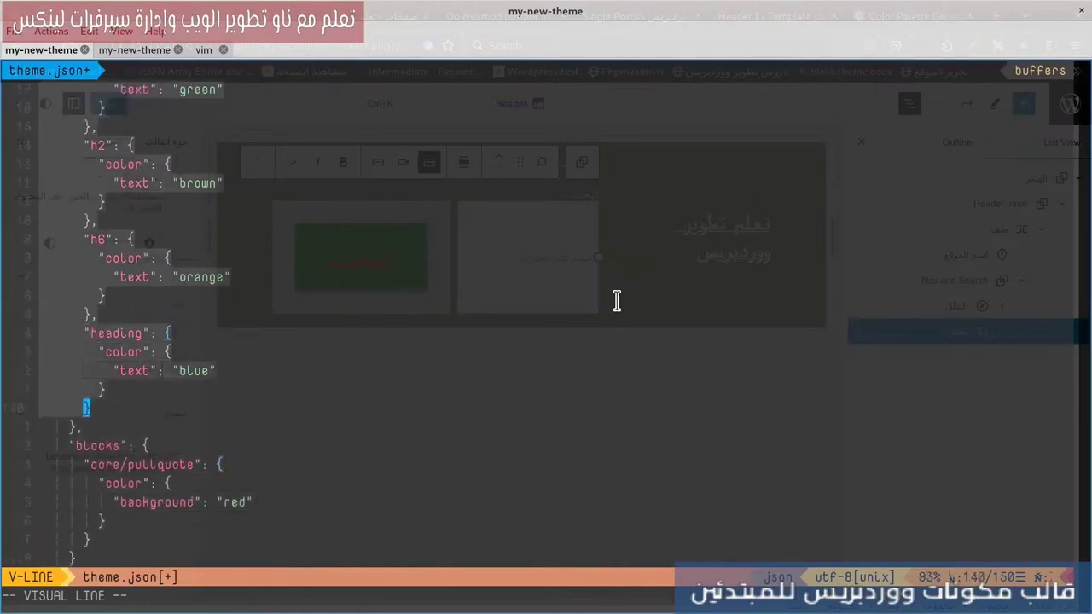
{"action": "key", "text": "d"}
Delete the core/pullquote definition with its red background from styles.blocks and save theme.json.
{"action": "key", "text": "j"}
{"action": "key", "text": "V"}
{"action": "key", "text": "j"}
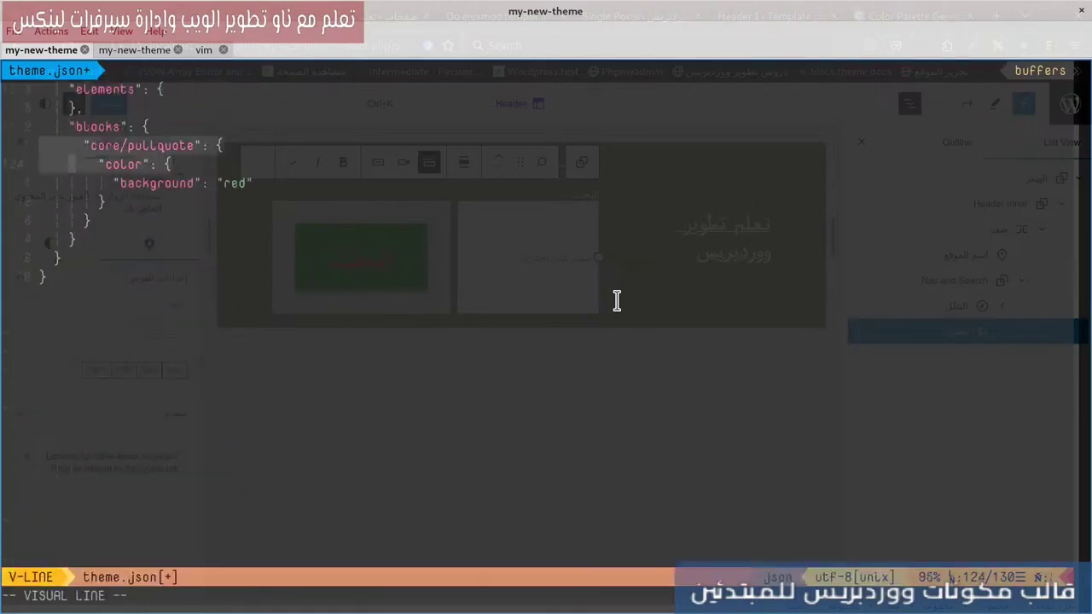
{"action": "key", "text": "j"}
{"action": "key", "text": "j"}
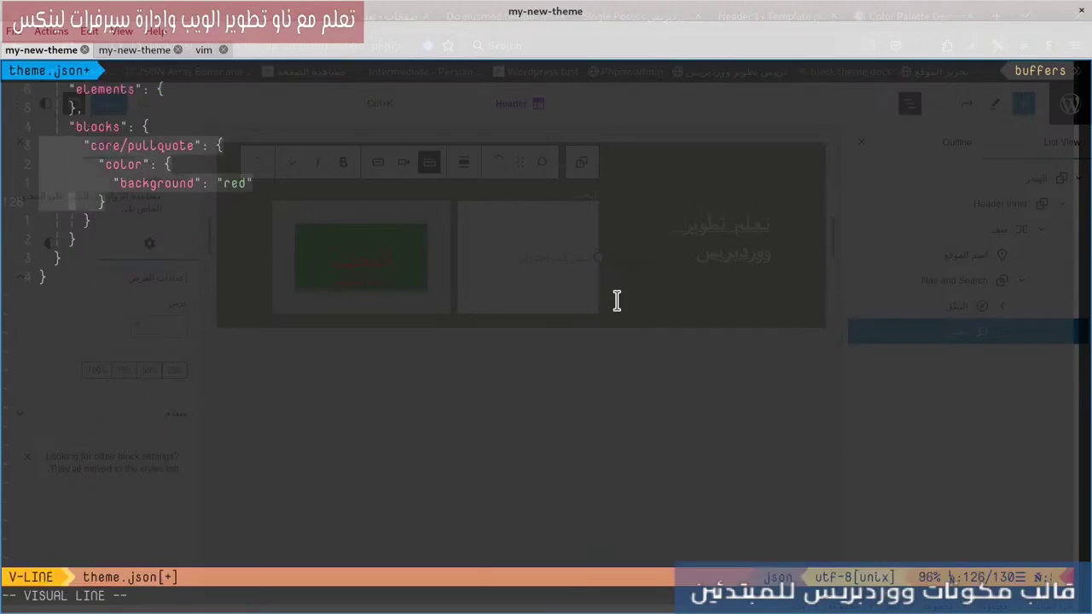
{"action": "key", "text": "d"}
{"action": "type", "text": "kk:w"}
{"action": "key", "text": "Return"}
{"action": "key", "text": "k"}
{"action": "key", "text": "k"}
{"action": "key", "text": "k"}
{"action": "key", "text": "k"}
{"action": "key", "text": "k"}
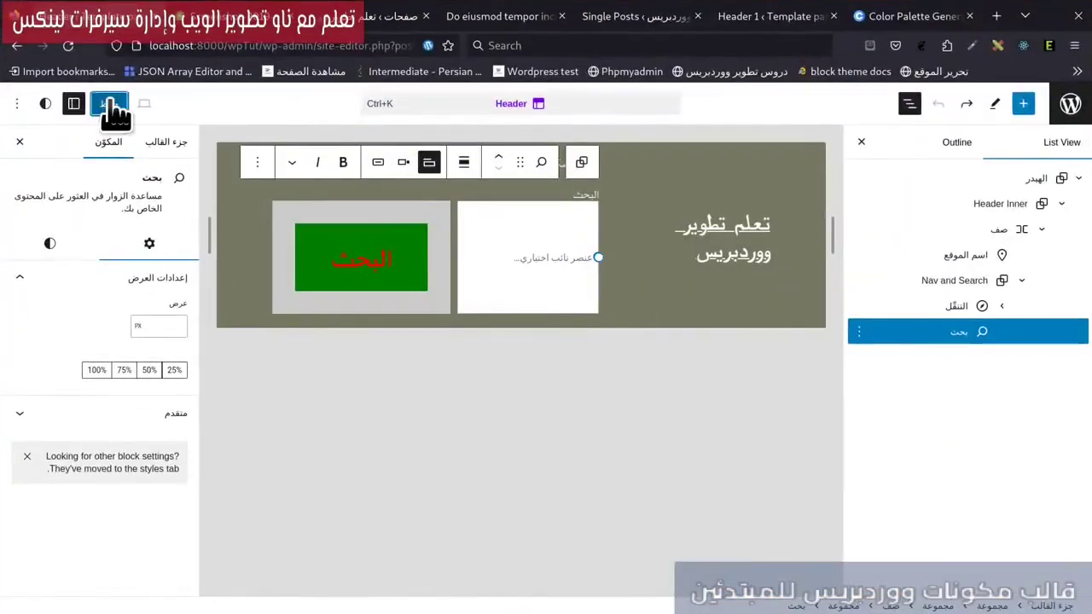
Switch to the site editor in the browser and save the changes to the Header template part.
{"action": "left_click", "coordinate": [109, 102]}
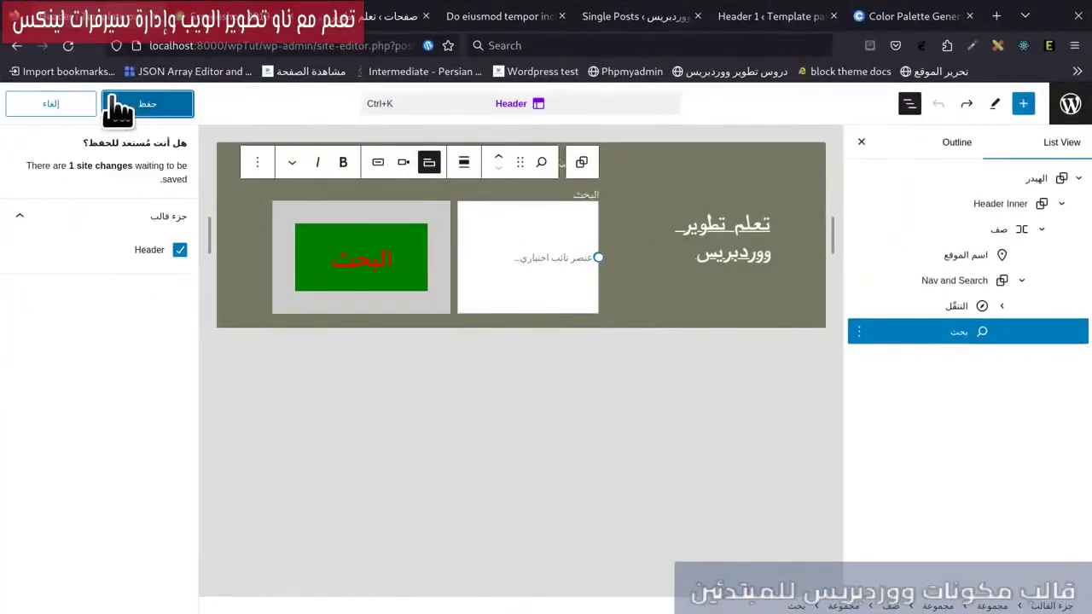
{"action": "left_click", "coordinate": [141, 105]}
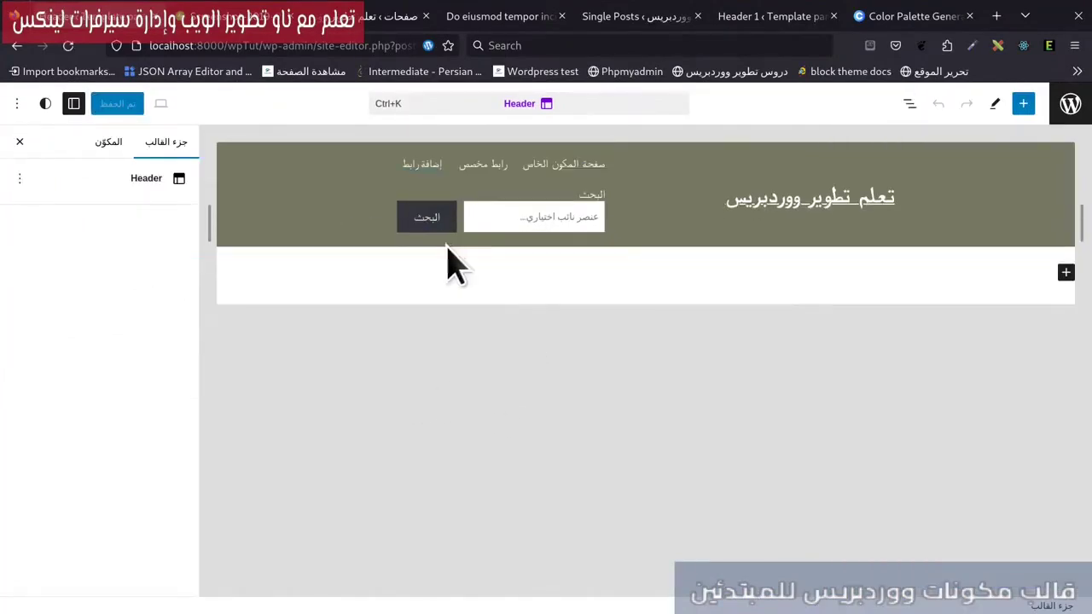
Select the Nav and Search group inside Header Inner's row and change it to a Row layout.
{"action": "left_click", "coordinate": [909, 103]}
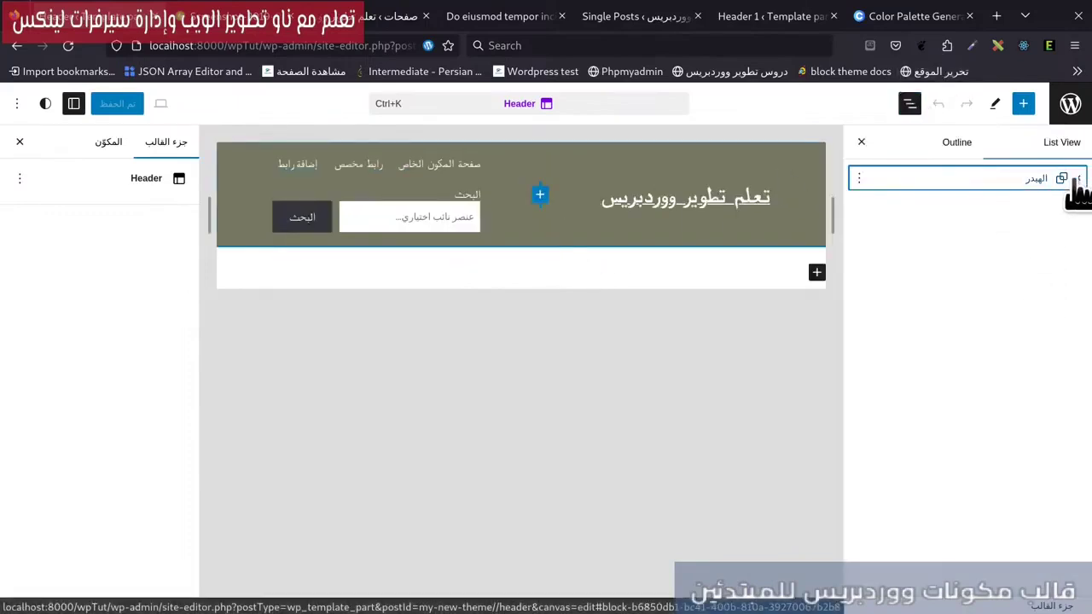
{"action": "left_click", "coordinate": [1062, 203]}
{"action": "left_click", "coordinate": [1041, 229]}
{"action": "left_click", "coordinate": [1021, 282]}
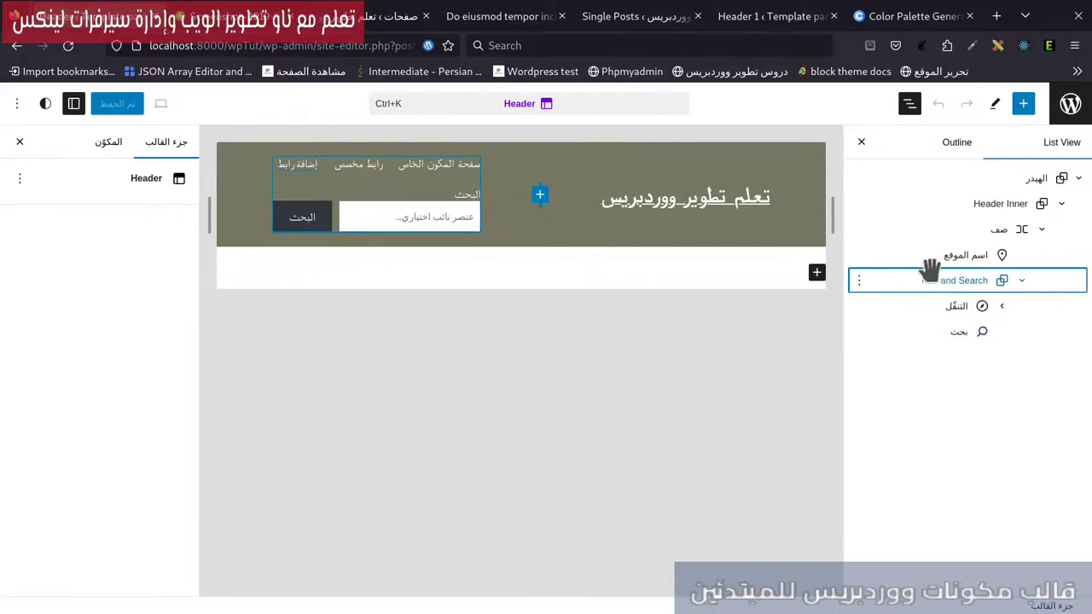
{"action": "left_click", "coordinate": [926, 283]}
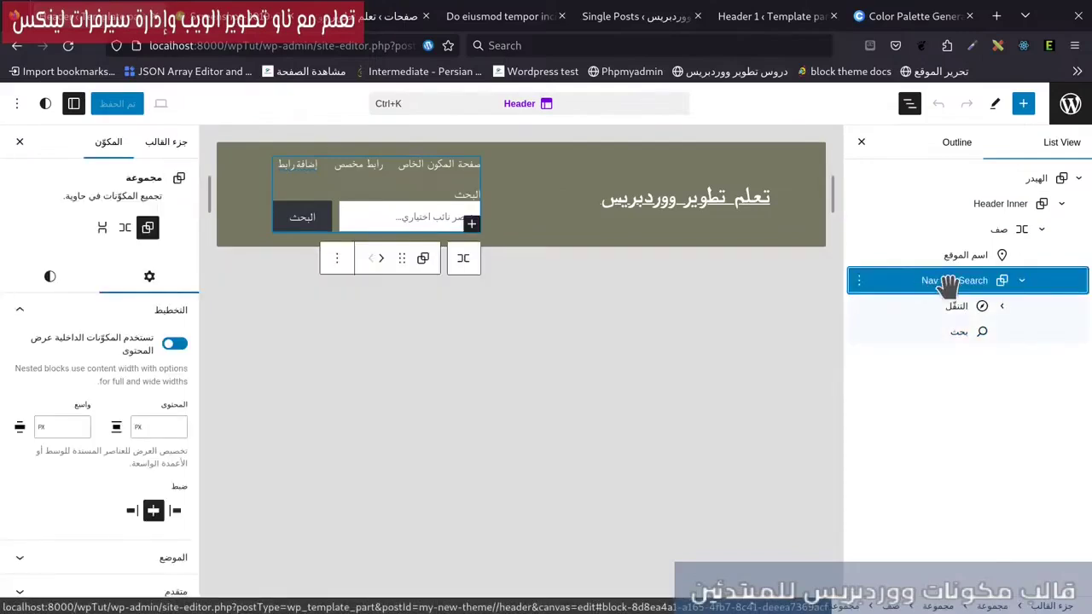
{"action": "left_click", "coordinate": [125, 229]}
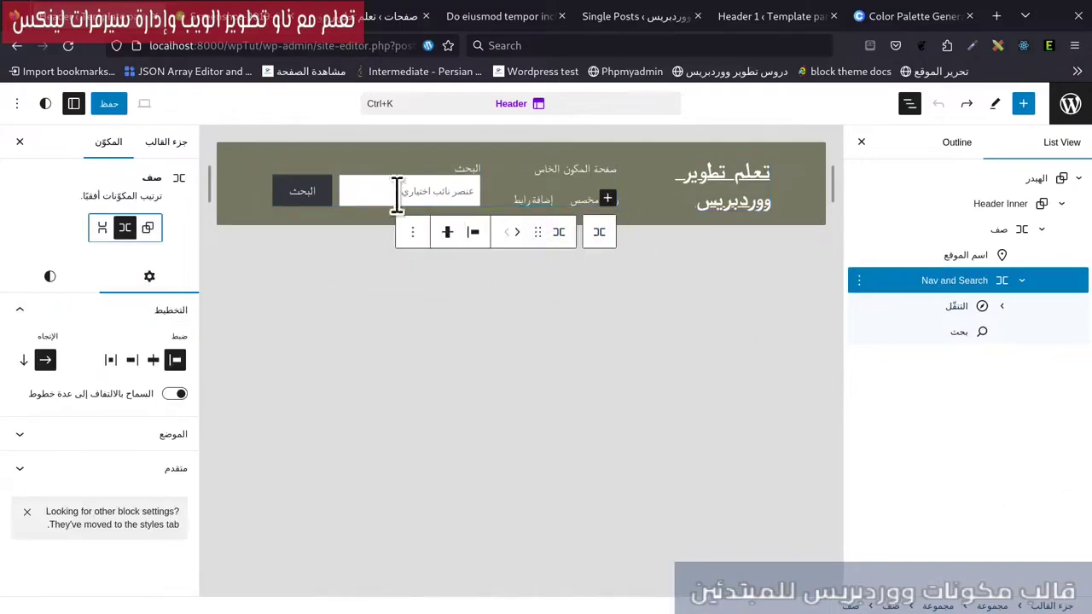
Hide the Search block's label and show its button as an icon inside the search field.
{"action": "left_click", "coordinate": [936, 332]}
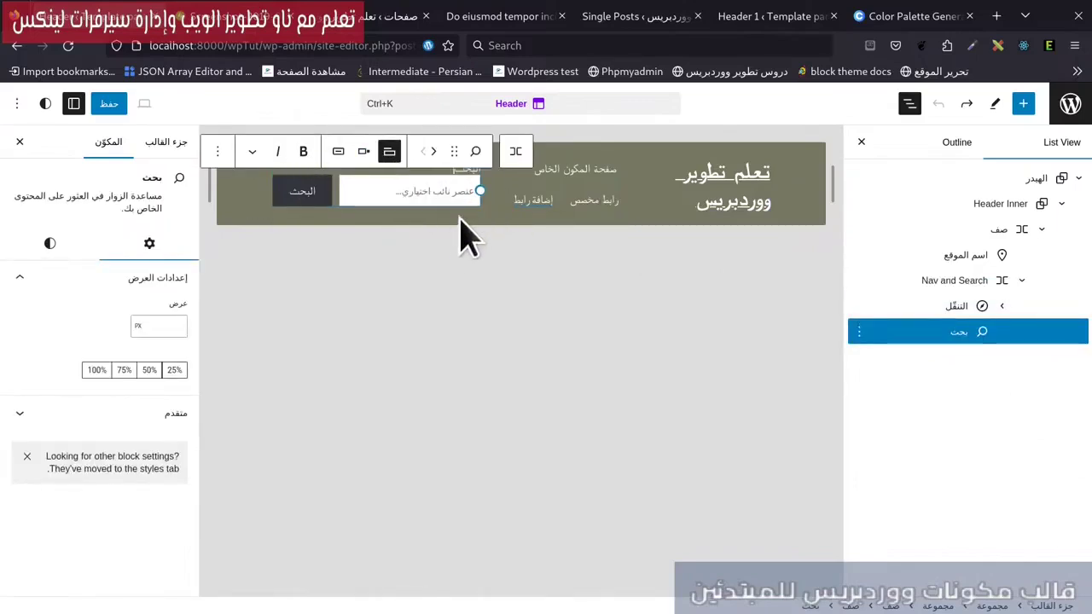
{"action": "left_click", "coordinate": [389, 152]}
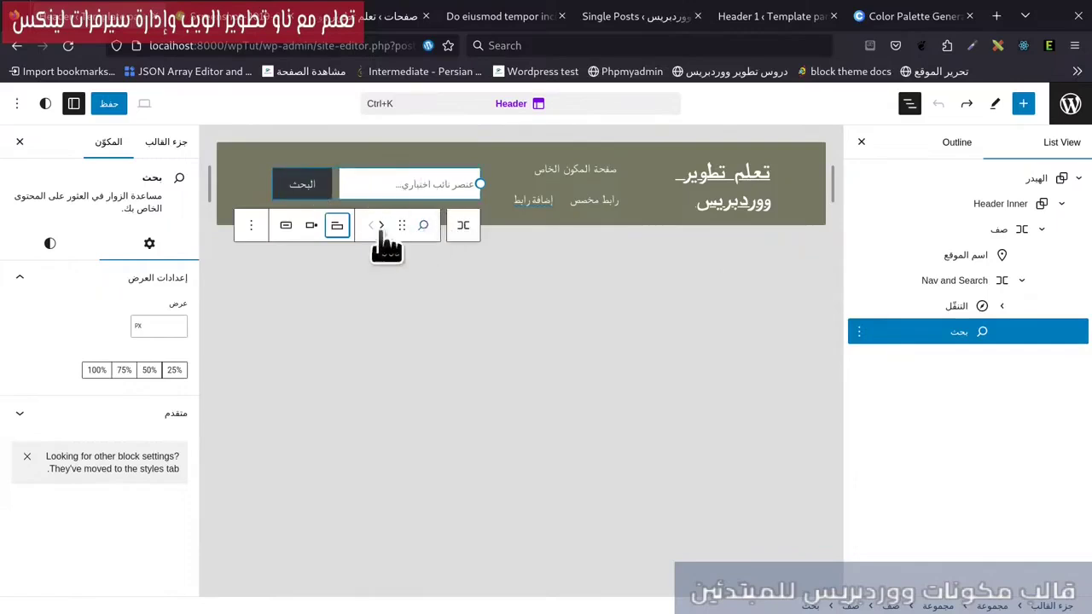
{"action": "left_click", "coordinate": [311, 225]}
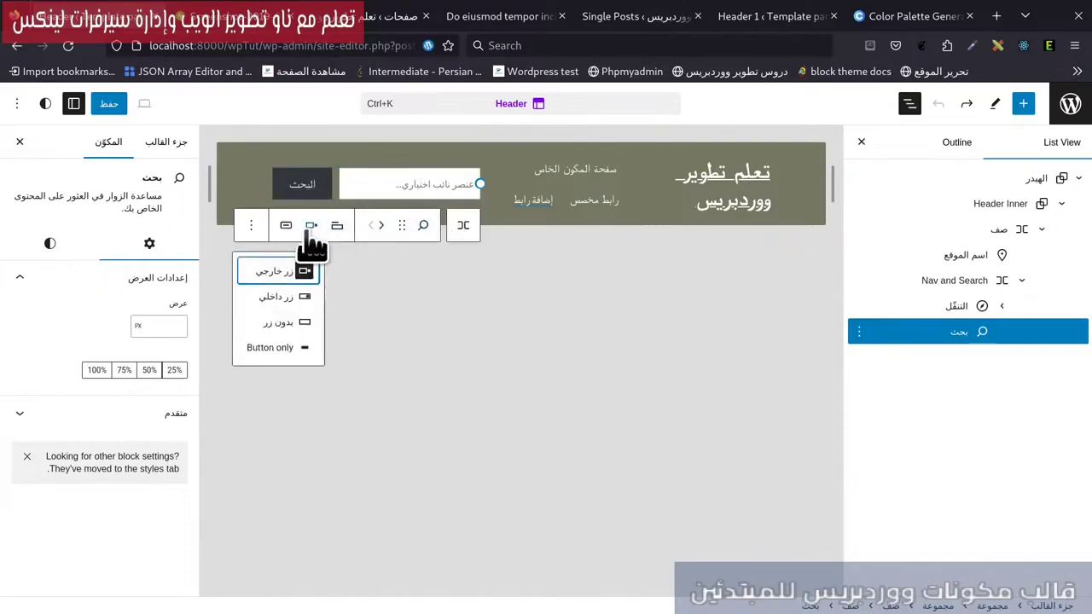
{"action": "left_click", "coordinate": [299, 305]}
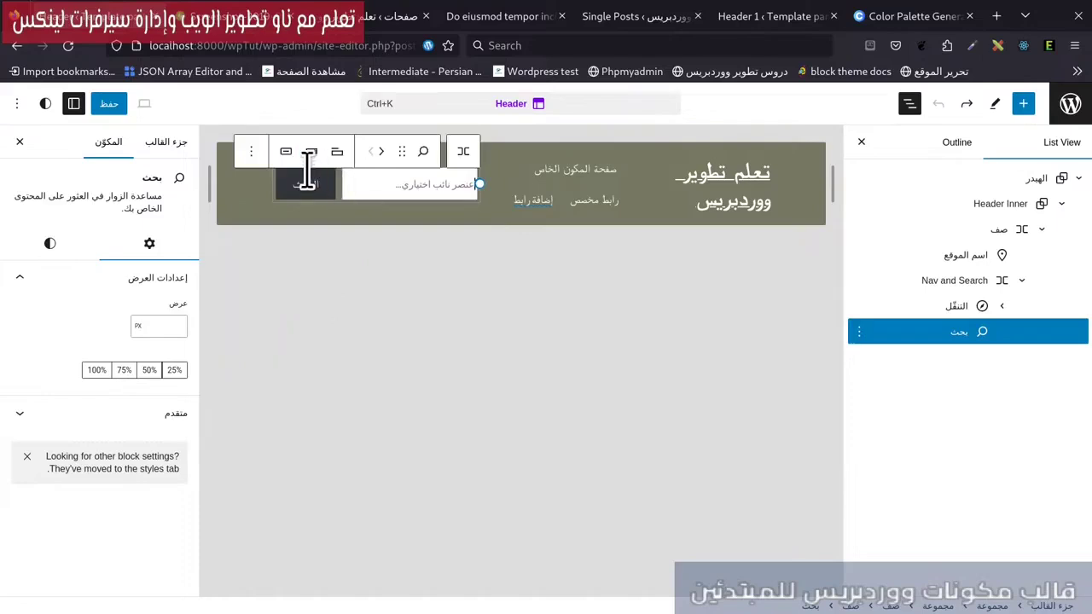
{"action": "left_click", "coordinate": [286, 151]}
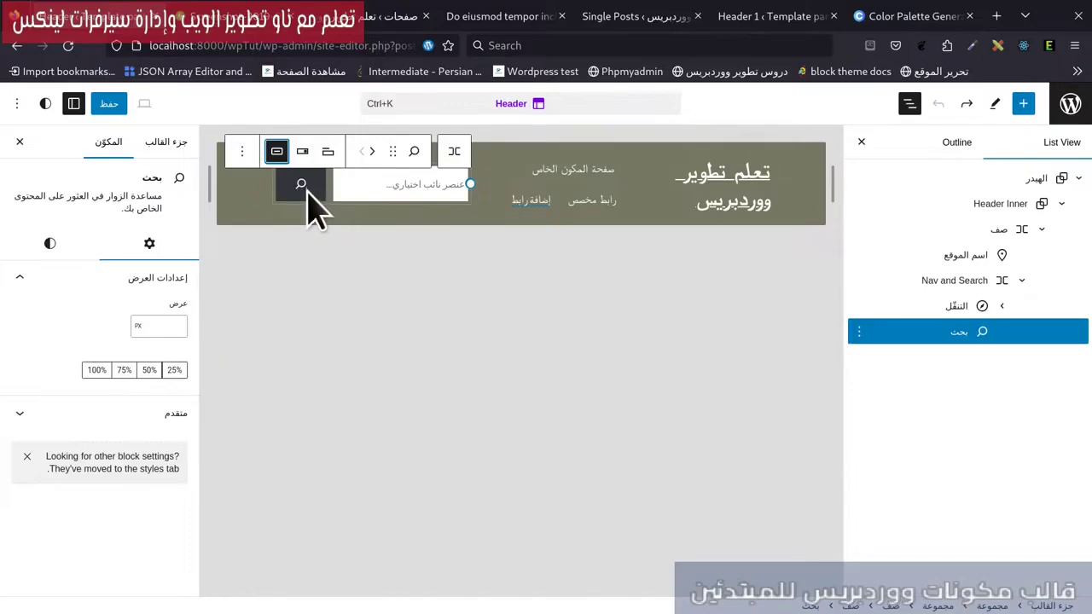
Set the Search block's background to the Secondary palette color #844A57 and its placeholder text to "ابحث في الموقع".
{"action": "left_click", "coordinate": [34, 245]}
{"action": "left_click", "coordinate": [161, 350]}
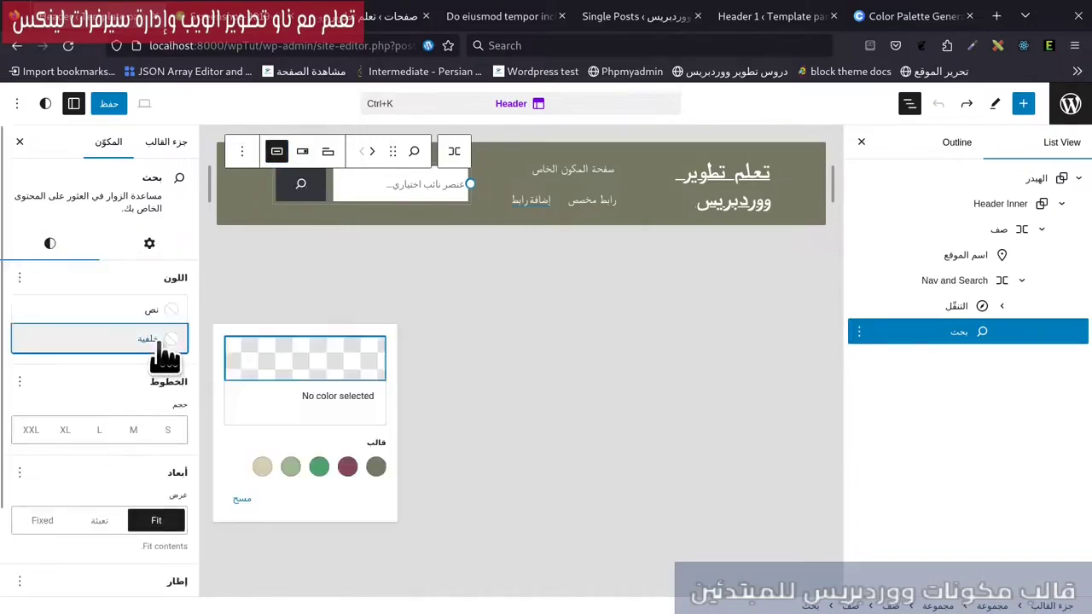
{"action": "left_click", "coordinate": [348, 469]}
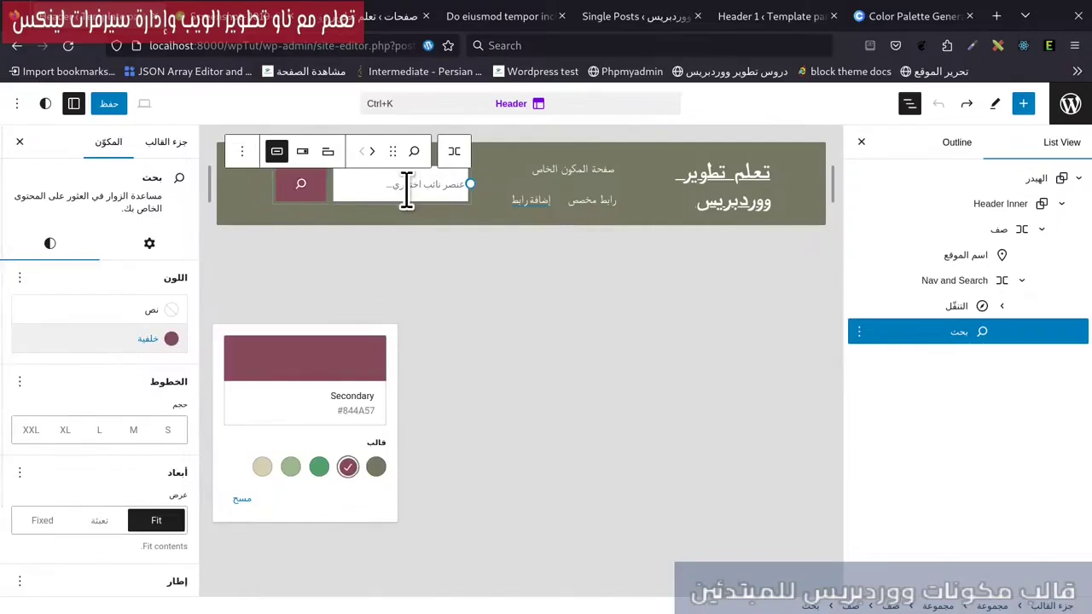
{"action": "left_click", "coordinate": [614, 247]}
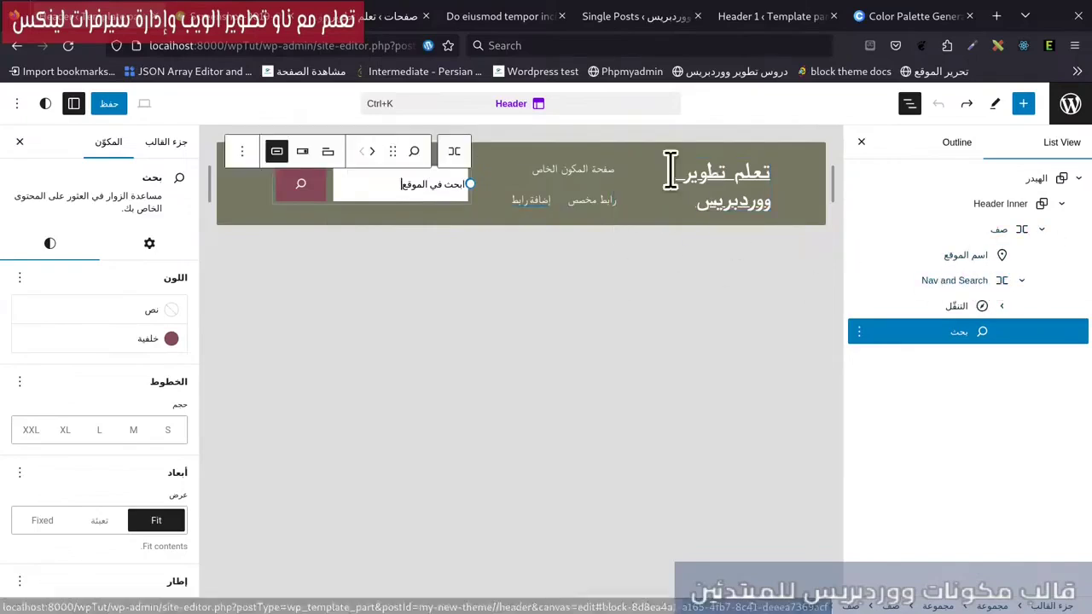
Save the Header template part and view the result on the "Do eiusmod tempor incididunt ut" post page.
{"action": "left_click", "coordinate": [109, 104]}
{"action": "left_click", "coordinate": [110, 104]}
{"action": "left_click", "coordinate": [478, 16]}
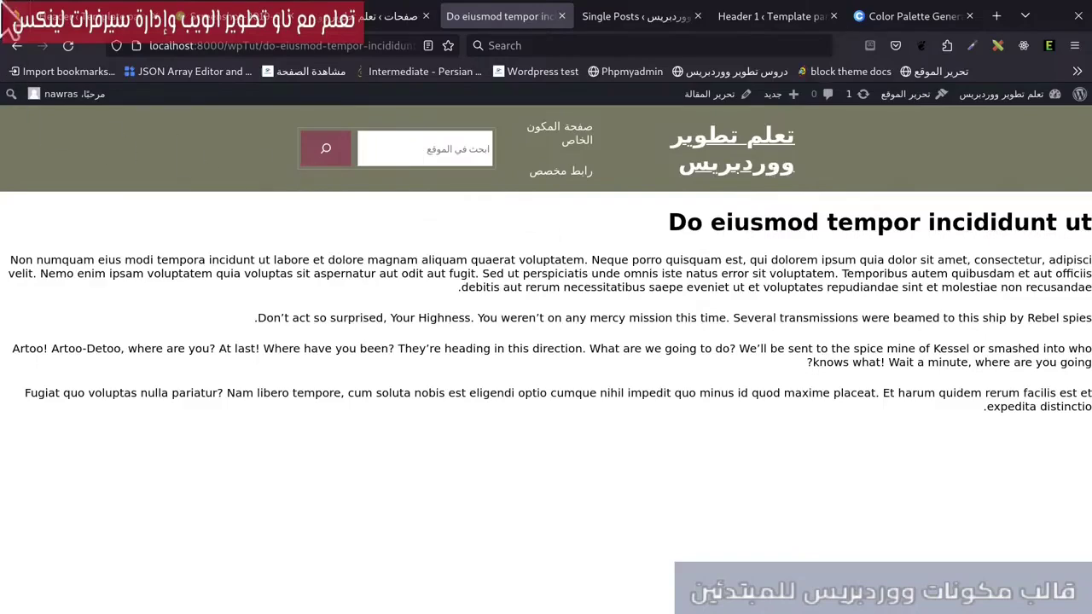
Switch to theme.json in Vim, increase the contentSize value under settings.layout and save the file.
{"action": "mouse_move", "coordinate": [1, 1]}
{"action": "left_click", "coordinate": [793, 281]}
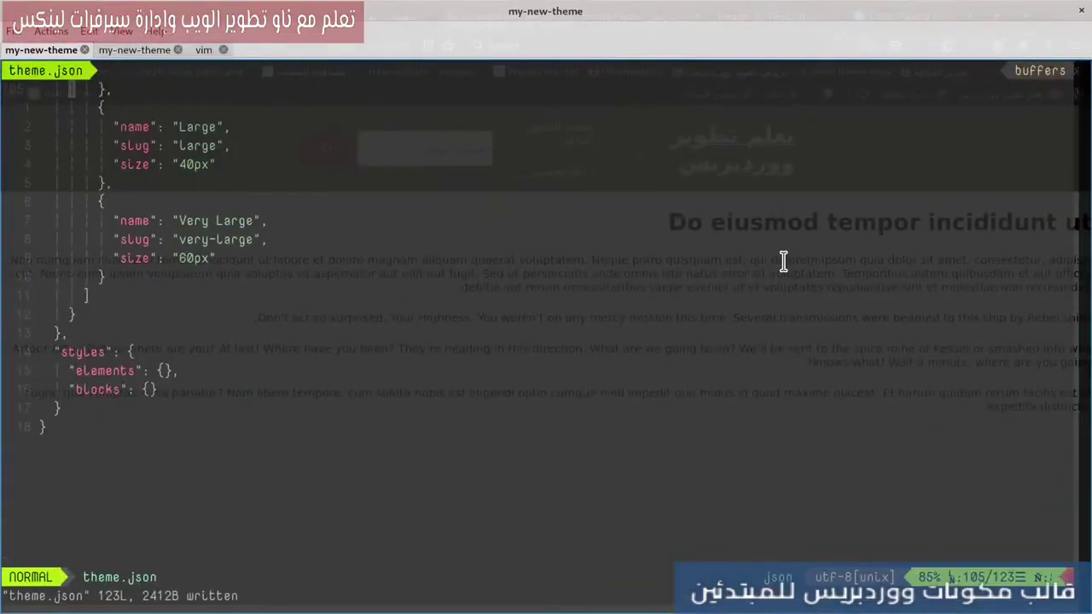
{"action": "scroll", "coordinate": [683, 453], "scroll_direction": "up", "scroll_amount": 20}
{"action": "scroll", "coordinate": [682, 452], "scroll_direction": "down", "scroll_amount": 4}
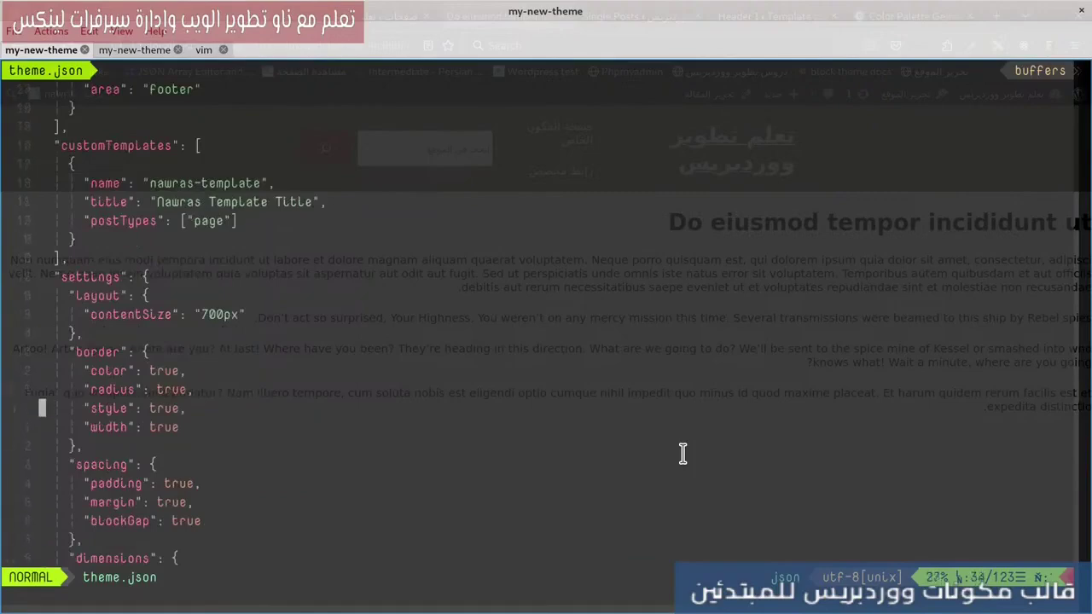
{"action": "key", "text": "w"}
{"action": "key", "text": "w"}
{"action": "key", "text": "w"}
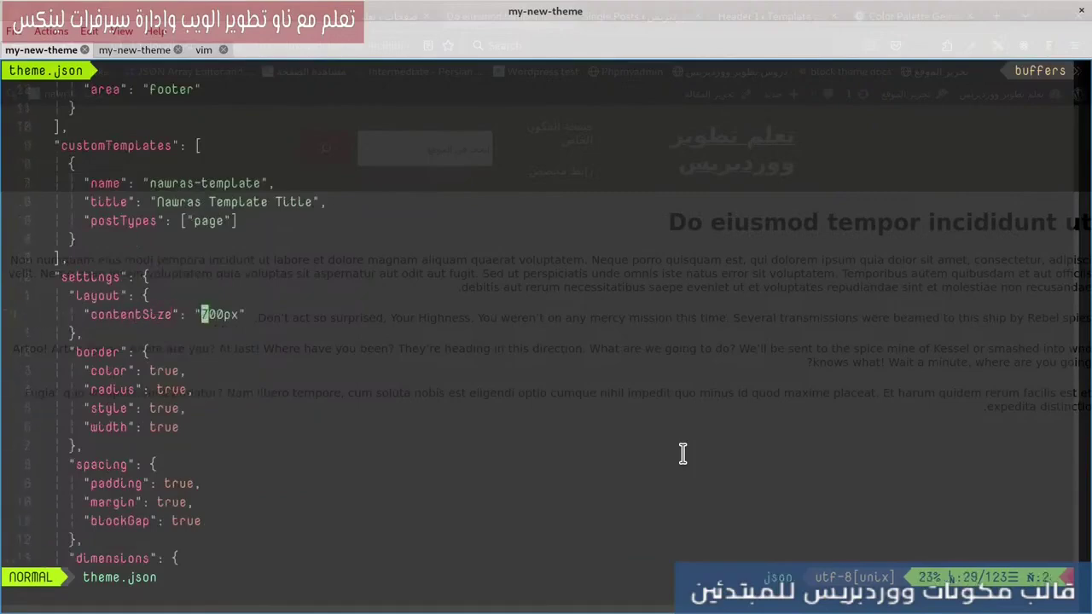
{"action": "key", "text": "s"}
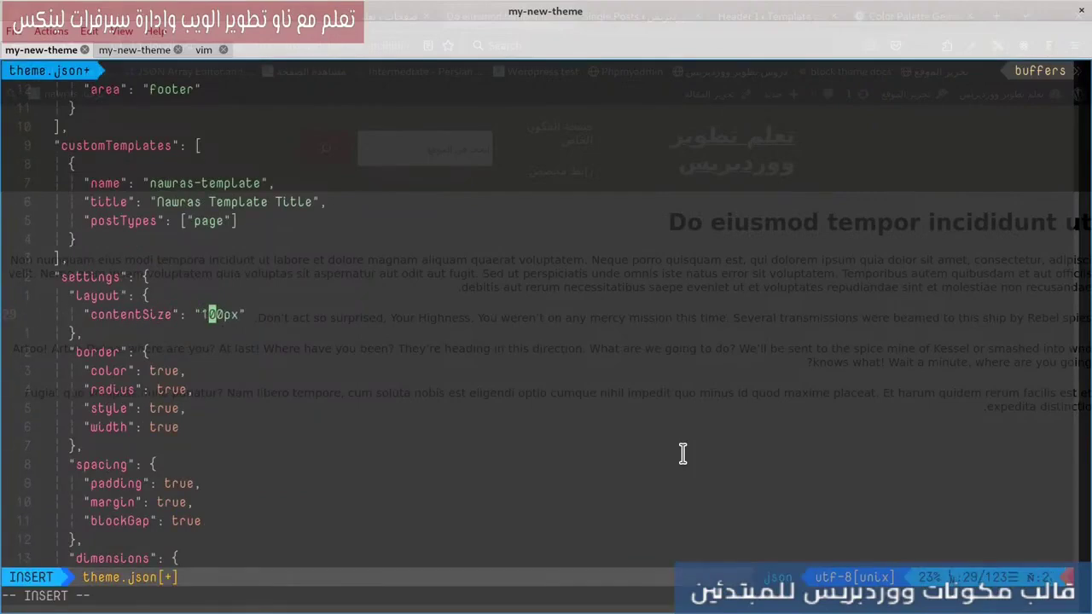
{"action": "key", "text": "Escape"}
{"action": "type", "text": ":w"}
{"action": "key", "text": "Return"}
Switch to the browser and reload the post page to check the header's width.
{"action": "key", "text": "super"}
{"action": "left_click", "coordinate": [326, 310]}
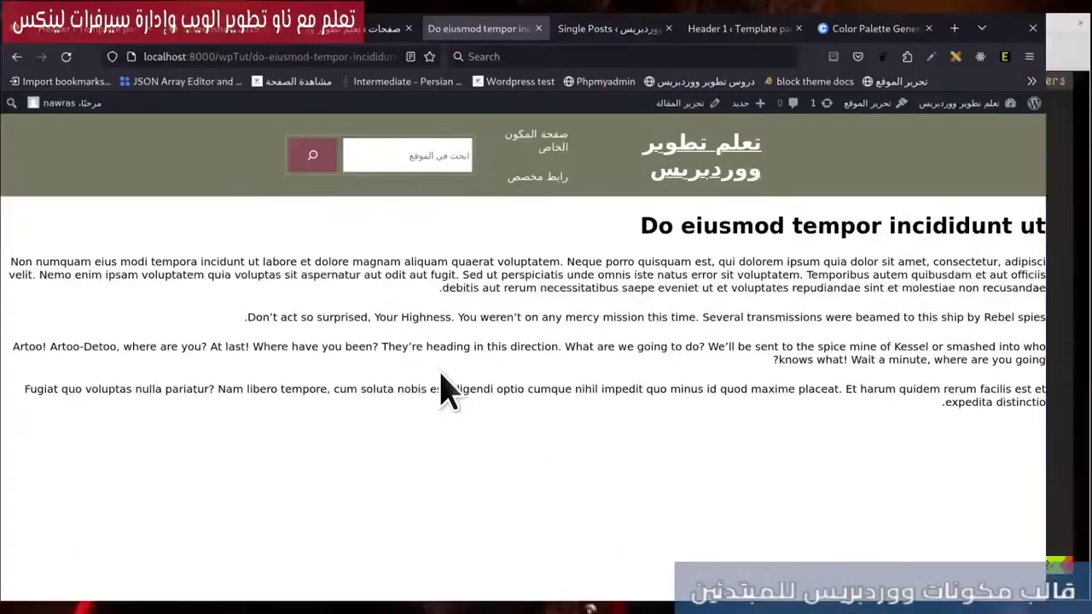
{"action": "key", "text": "F5"}
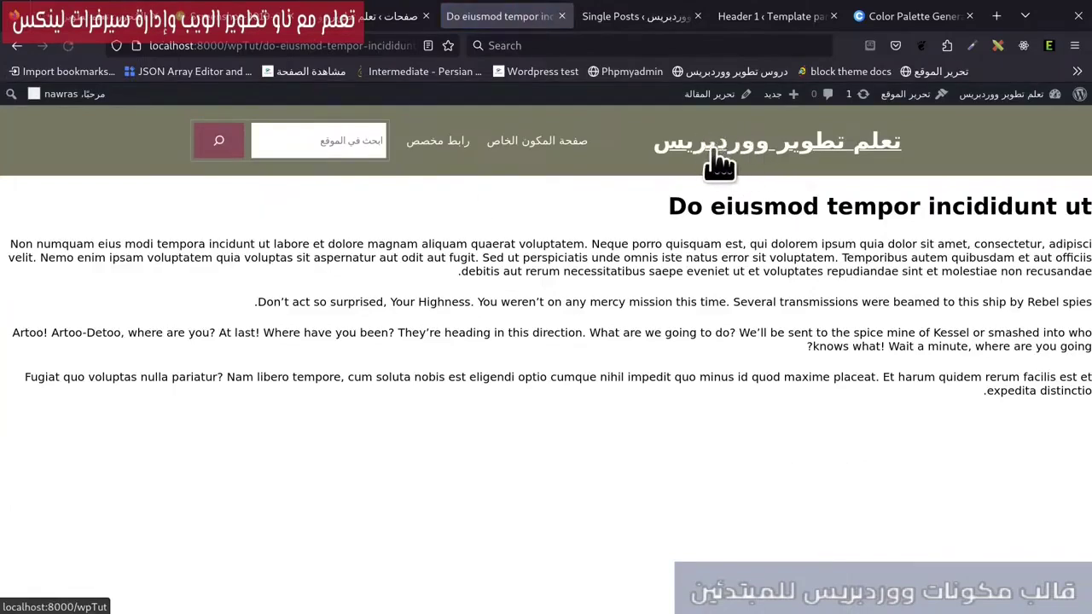
Inspect the header's site title link in the developer tools and enlarge the inspector to read its markup and styles.
{"action": "right_click", "coordinate": [718, 162]}
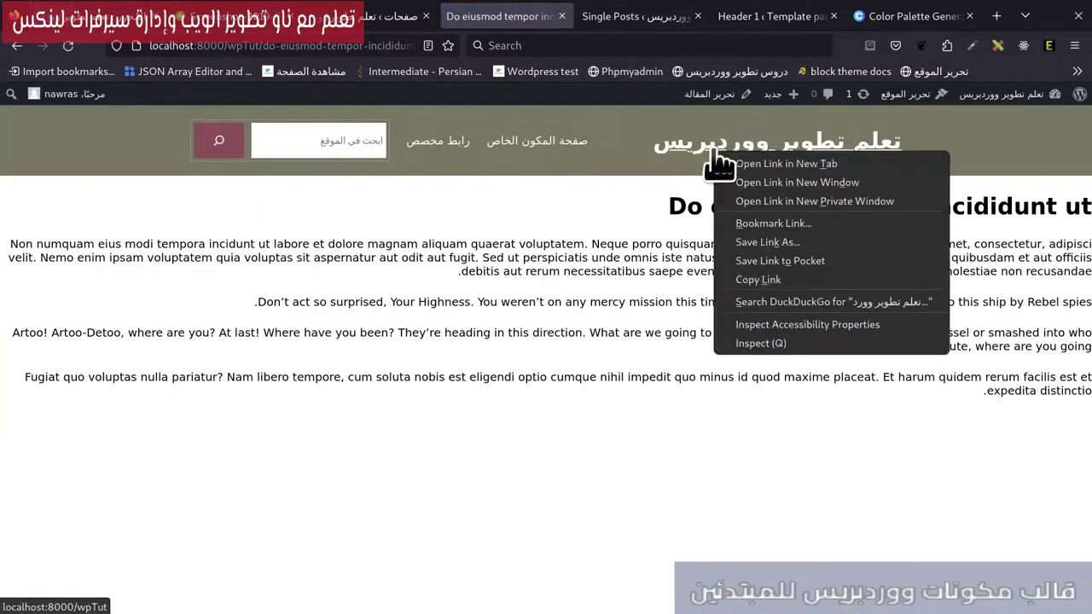
{"action": "left_click", "coordinate": [771, 345]}
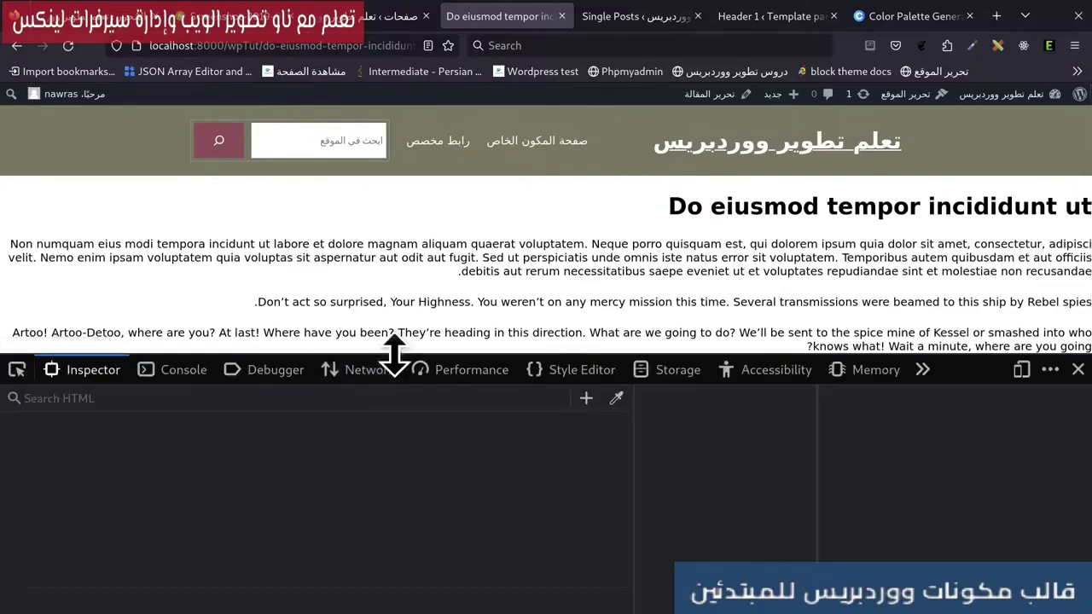
{"action": "left_click_drag", "start_coordinate": [393, 350], "coordinate": [363, 230]}
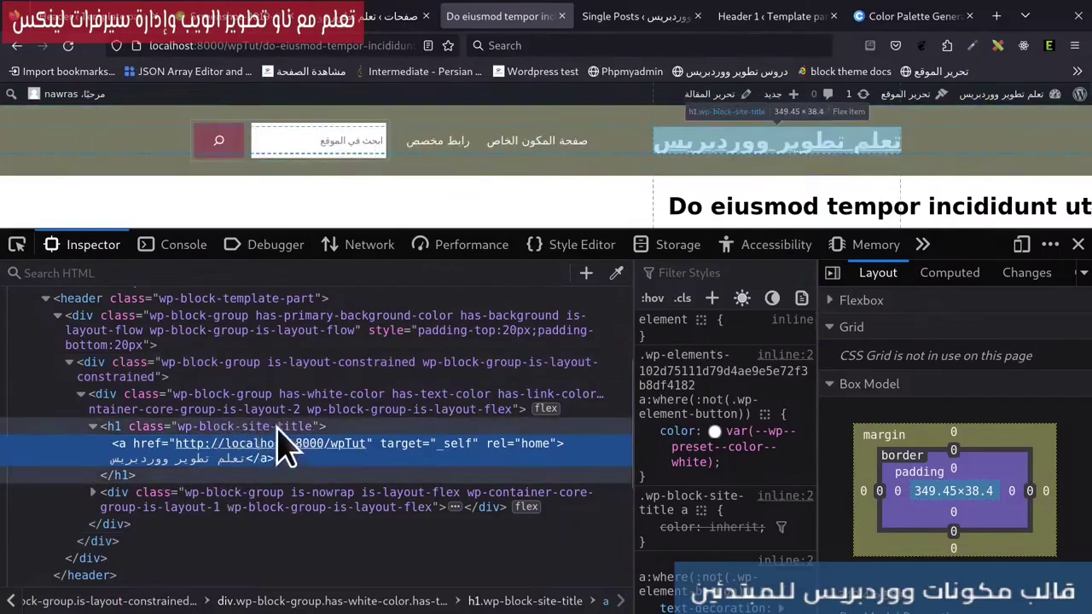
Switch to theme.json in Vim and add an empty "core/site-title" object inside styles.blocks.
{"action": "mouse_move", "coordinate": [1, 1]}
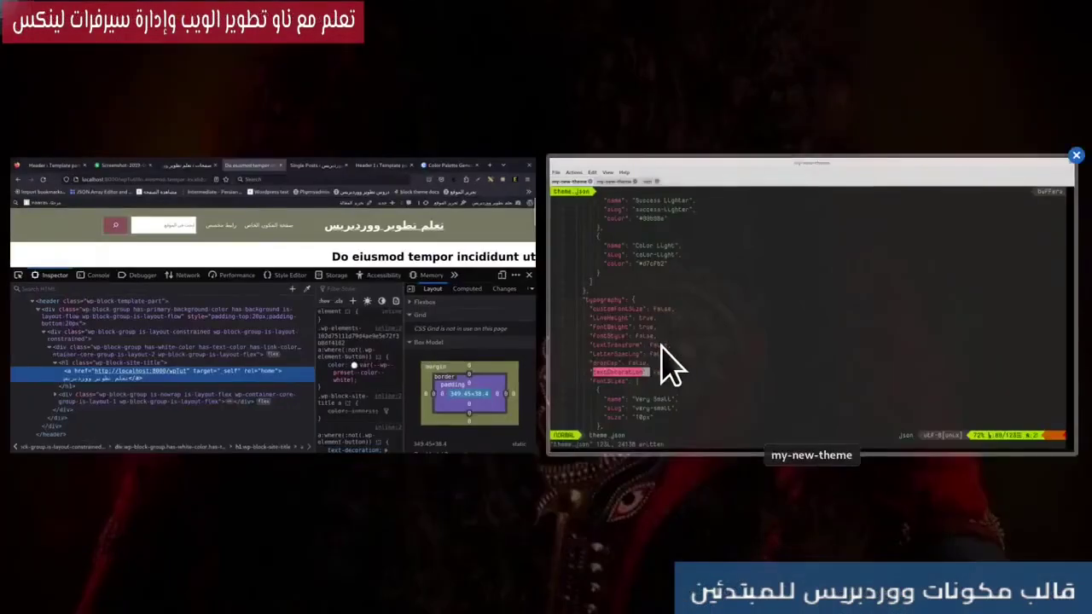
{"action": "left_click", "coordinate": [671, 366]}
{"action": "key", "text": "j"}
{"action": "key", "text": "j"}
{"action": "key", "text": "j"}
{"action": "key", "text": "j"}
{"action": "key", "text": "j"}
{"action": "key", "text": "j"}
{"action": "key", "text": "j"}
{"action": "key", "text": "j"}
{"action": "key", "text": "j"}
{"action": "key", "text": "j"}
{"action": "key", "text": "j"}
{"action": "key", "text": "j"}
{"action": "key", "text": "j"}
{"action": "key", "text": "j"}
{"action": "key", "text": "j"}
{"action": "key", "text": "j"}
{"action": "key", "text": "j"}
{"action": "key", "text": "j"}
{"action": "key", "text": "j"}
{"action": "key", "text": "j"}
{"action": "key", "text": "j"}
{"action": "key", "text": "j"}
{"action": "key", "text": "k"}
{"action": "key", "text": "k"}
{"action": "key", "text": "i"}
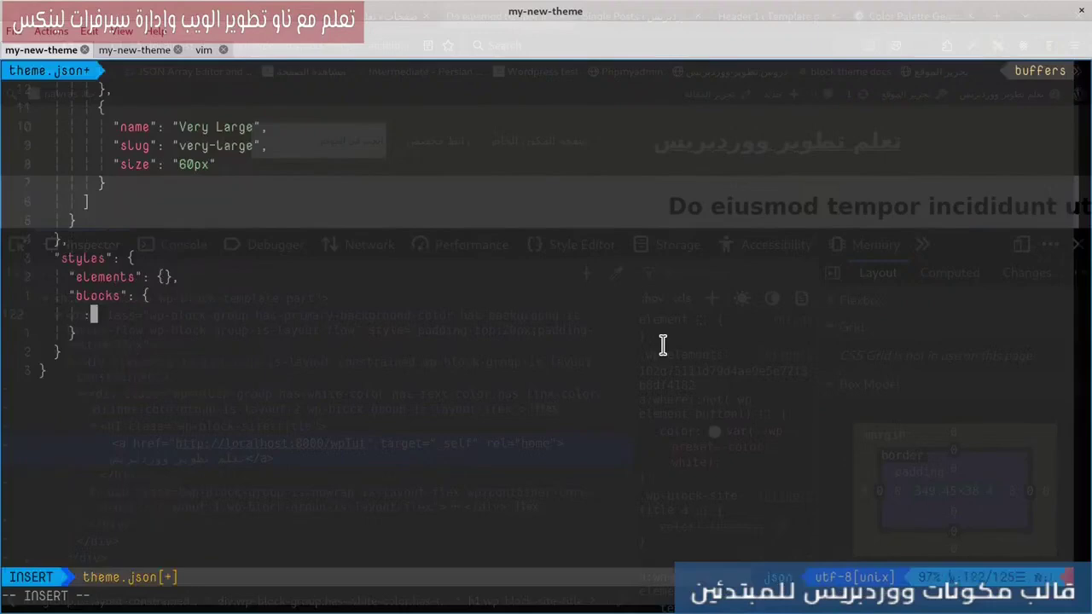
{"action": "type", "text": "\""}
{"action": "type", "text": "col"}
{"action": "key", "text": "BackSpace"}
{"action": "key", "text": "BackSpace"}
{"action": "type", "text": "o"}
{"action": "type", "text": "re/"}
{"action": "type", "text": "site-title"}
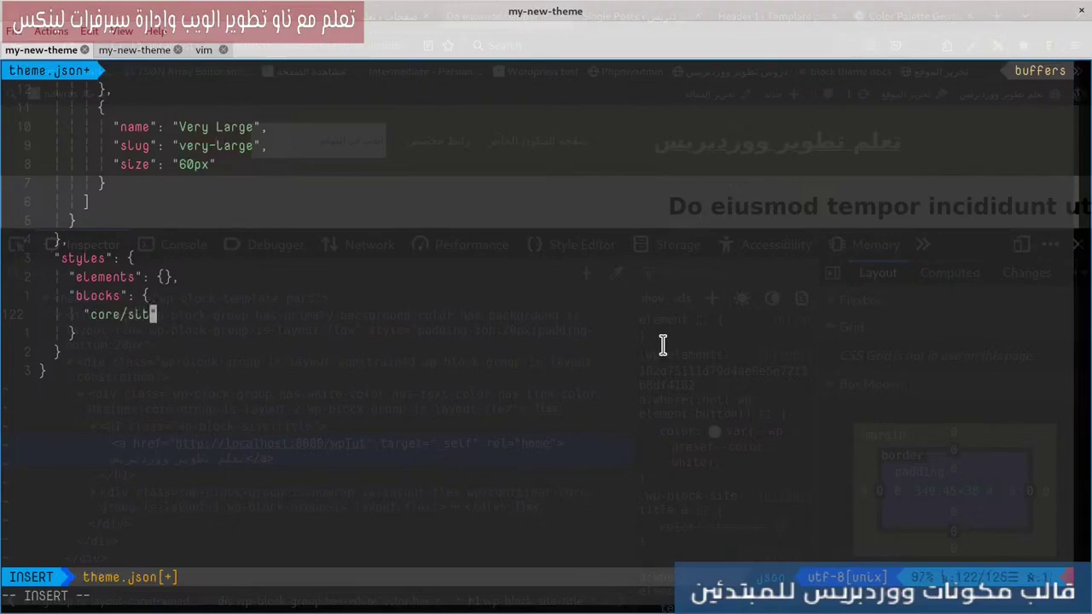
{"action": "key", "text": "Escape"}
{"action": "type", "text": "A: {"}
{"action": "key", "text": "Return"}
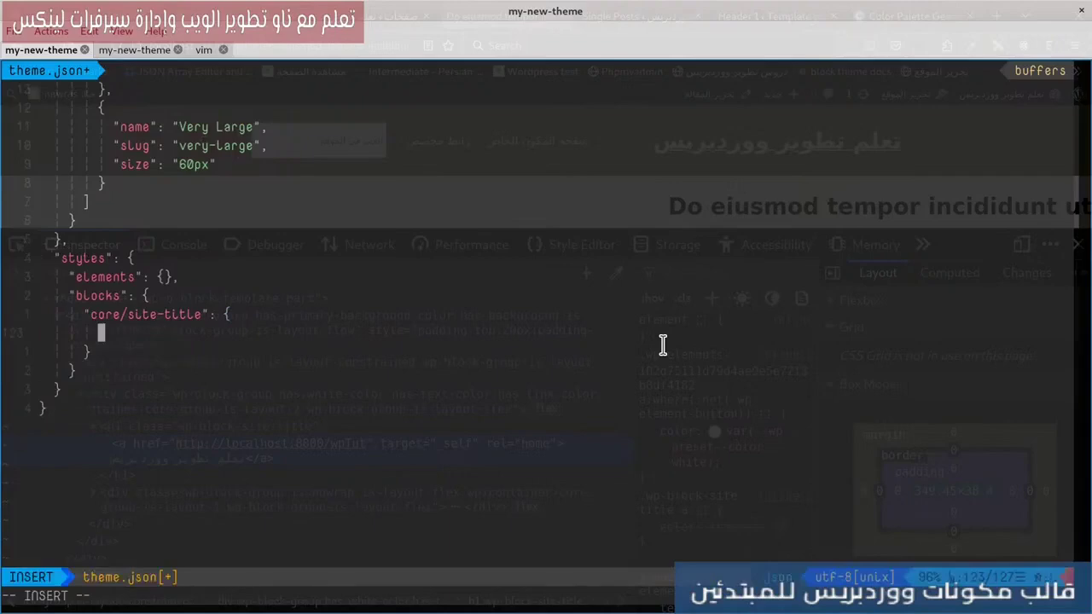
Add a "css" property with the value "font-size:60px;" to core/site-title in theme.json and save the file.
{"action": "type", "text": "\"css"}
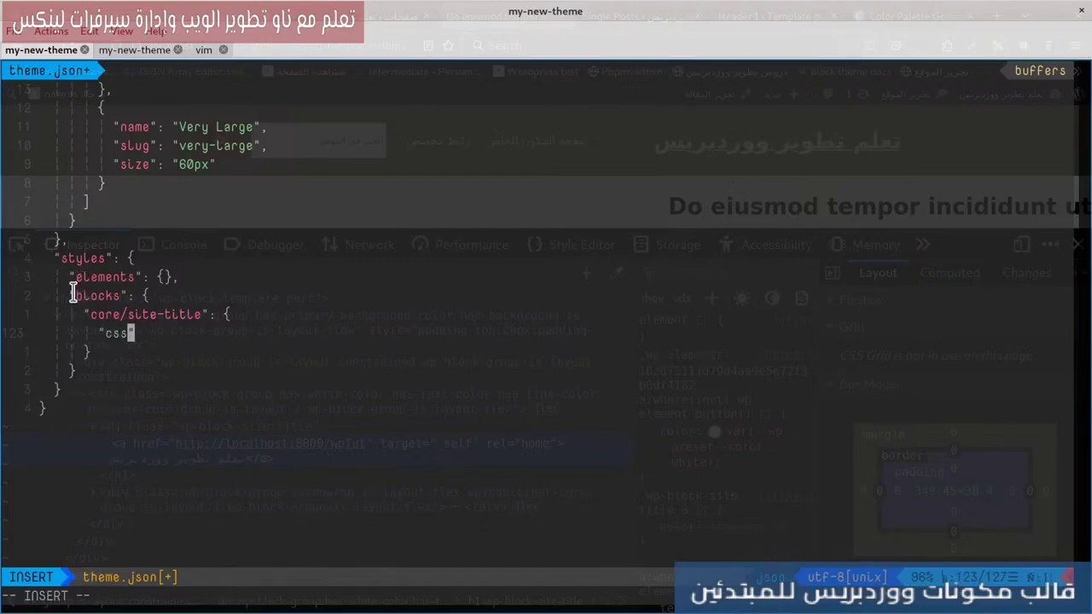
{"action": "left_click_drag", "start_coordinate": [83, 314], "coordinate": [186, 314]}
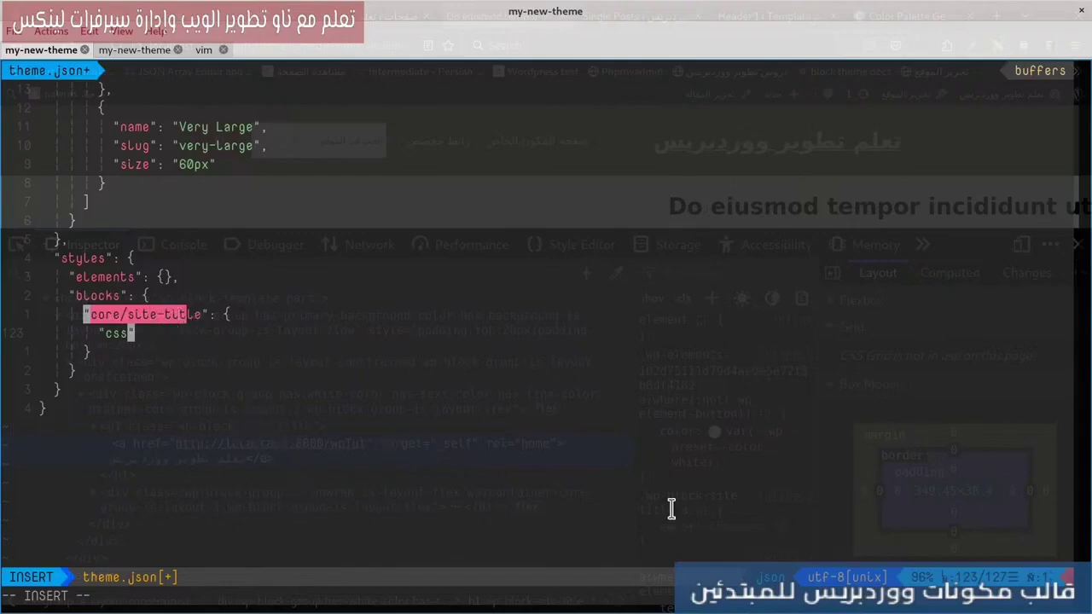
{"action": "left_click", "coordinate": [94, 313]}
{"action": "left_click_drag", "start_coordinate": [90, 333], "coordinate": [144, 334]}
{"action": "left_click", "coordinate": [390, 385]}
{"action": "key", "text": "Escape"}
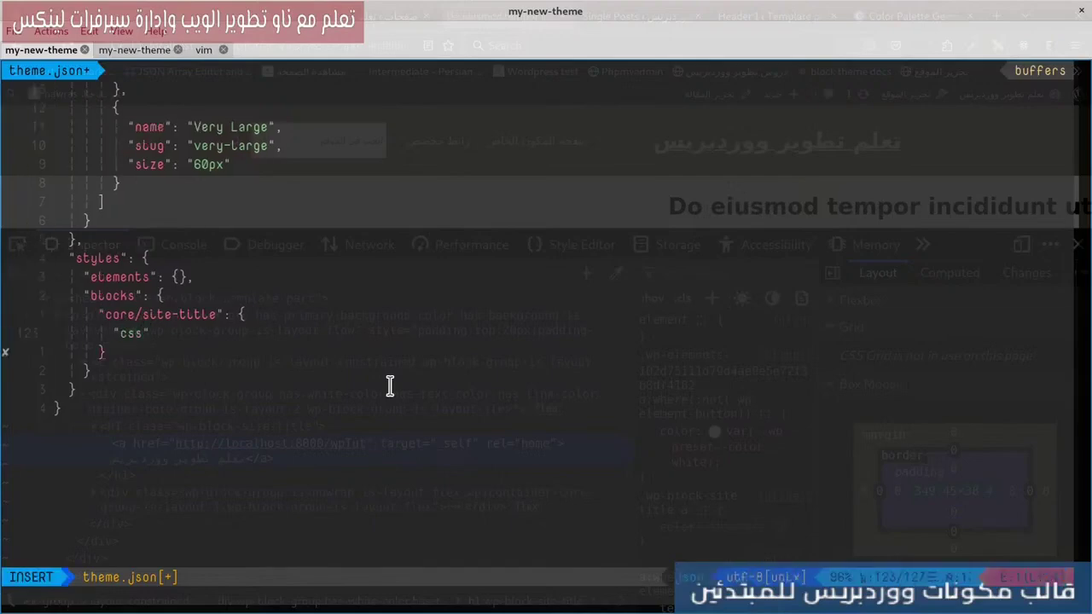
{"action": "type", "text": "A: \"font-size:"}
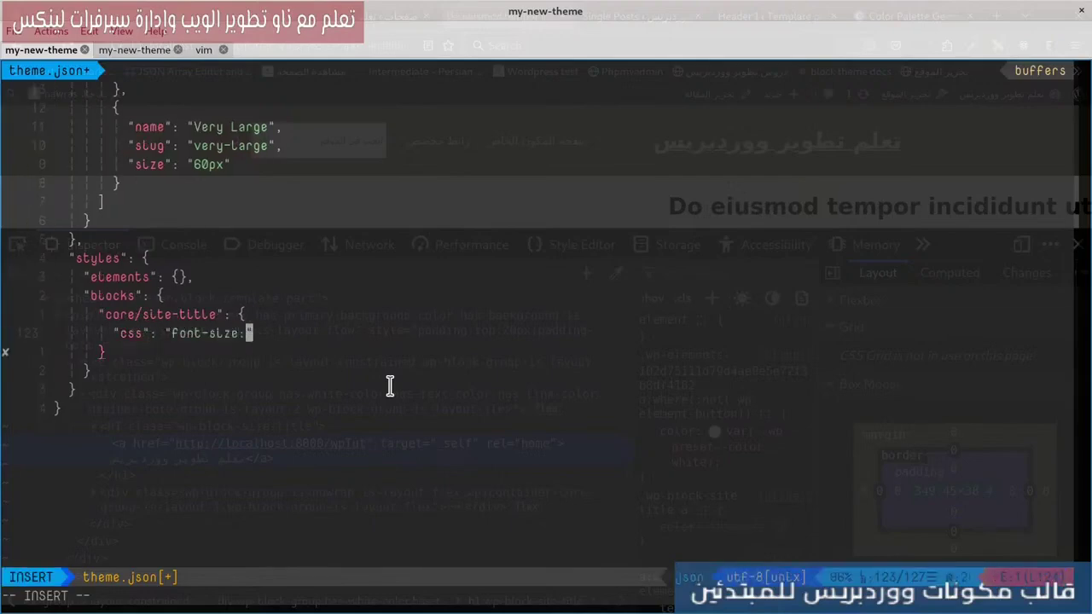
{"action": "type", "text": "60px"}
{"action": "key", "text": "Escape"}
Switch to the browser, reload the post page and inspect the font-size rule on the site title's h1 element.
{"action": "key", "text": "alt+Tab"}
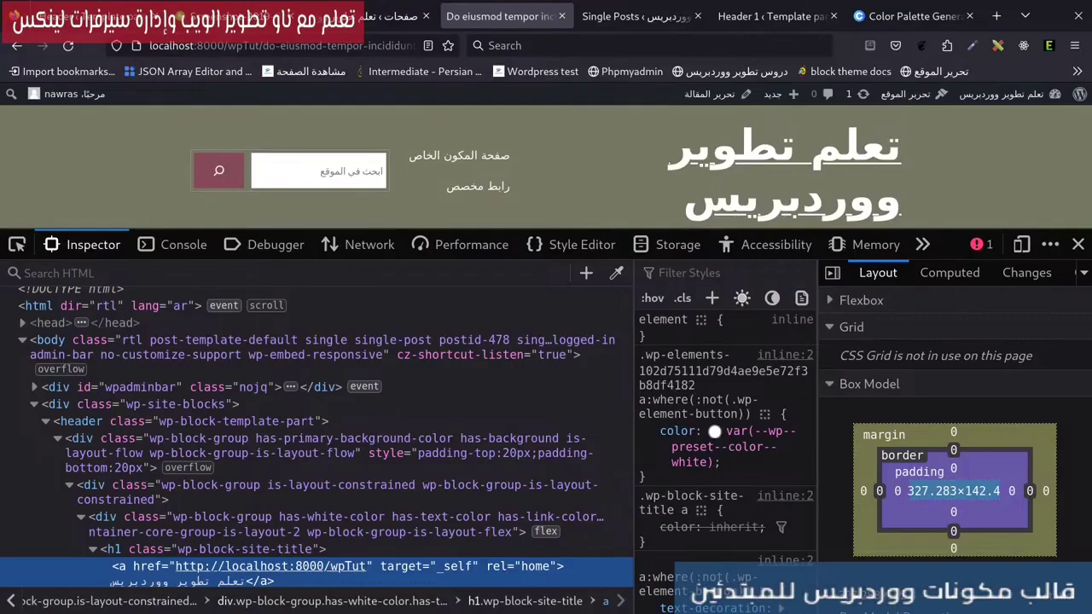
{"action": "right_click", "coordinate": [766, 158]}
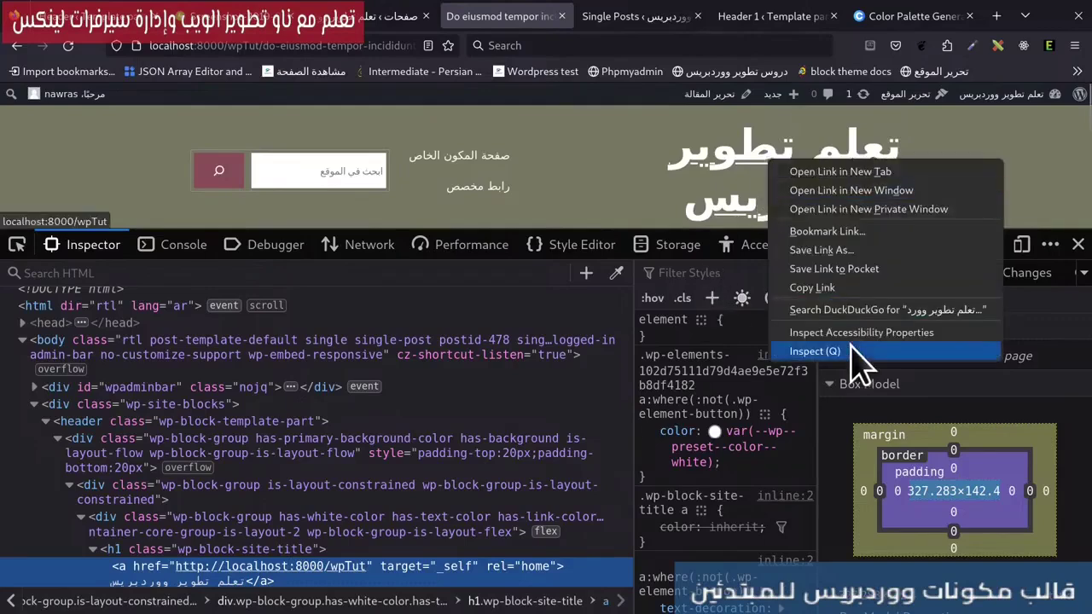
{"action": "left_click", "coordinate": [818, 351]}
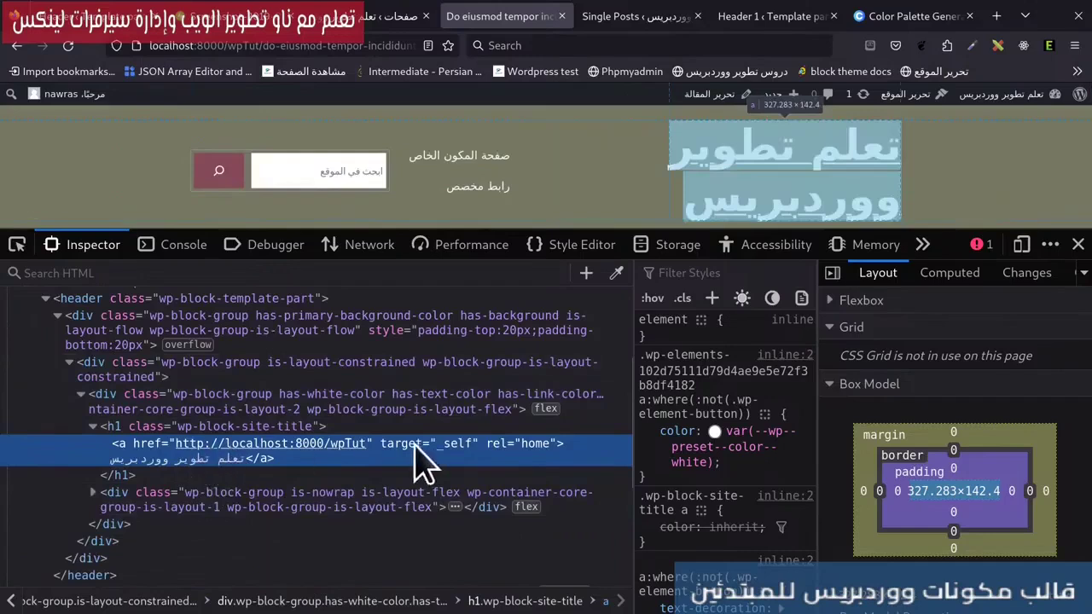
{"action": "left_click", "coordinate": [170, 429]}
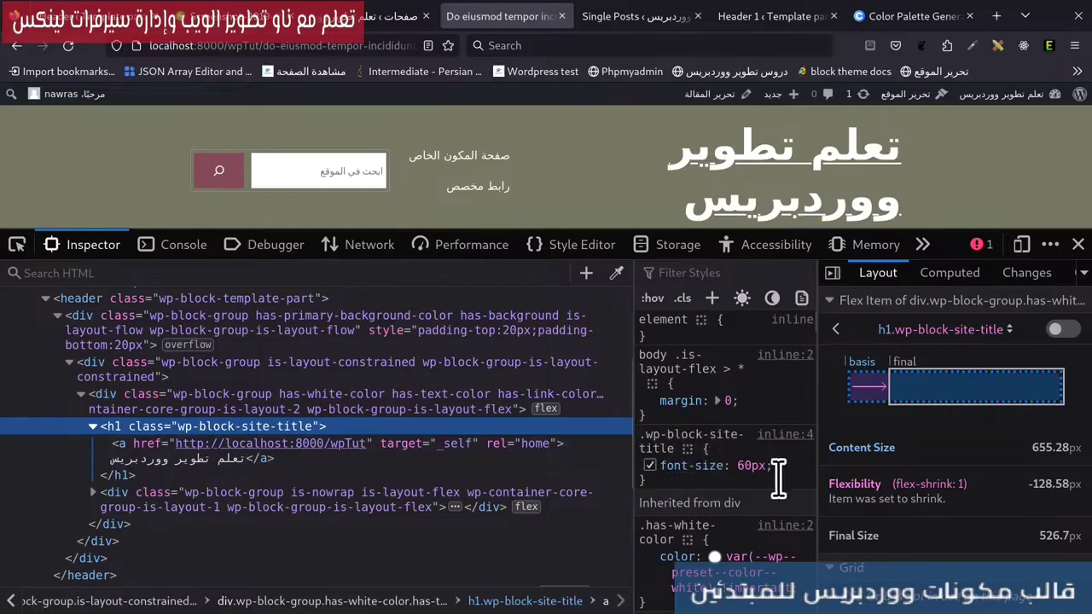
Switch back to theme.json in Vim and clear the font-size declaration from the site title's css value.
{"action": "key", "text": "alt+Tab"}
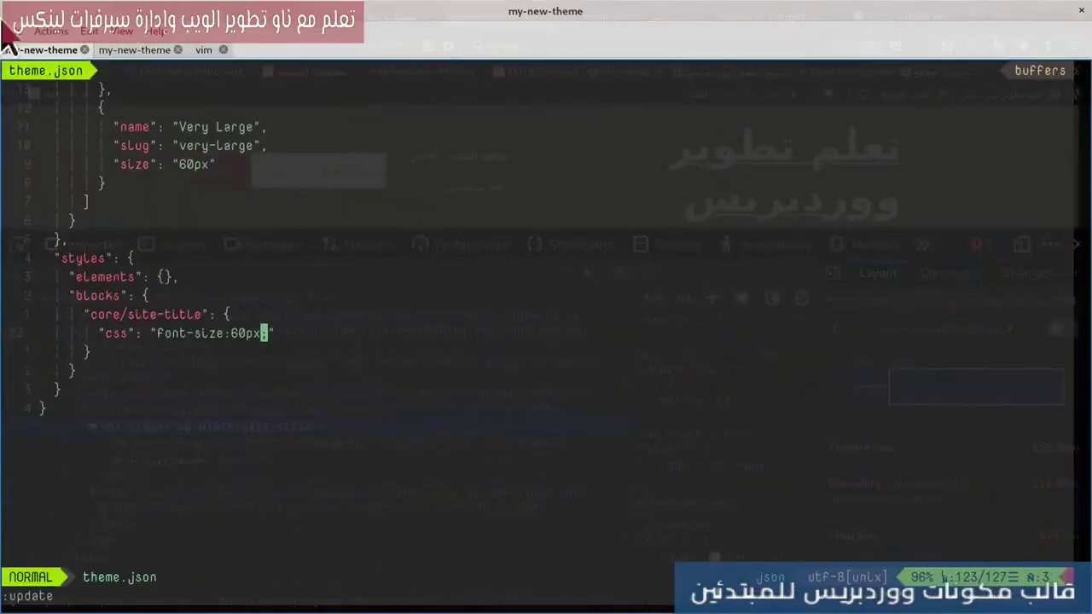
{"action": "mouse_move", "coordinate": [7, 74]}
{"action": "left_click", "coordinate": [261, 370]}
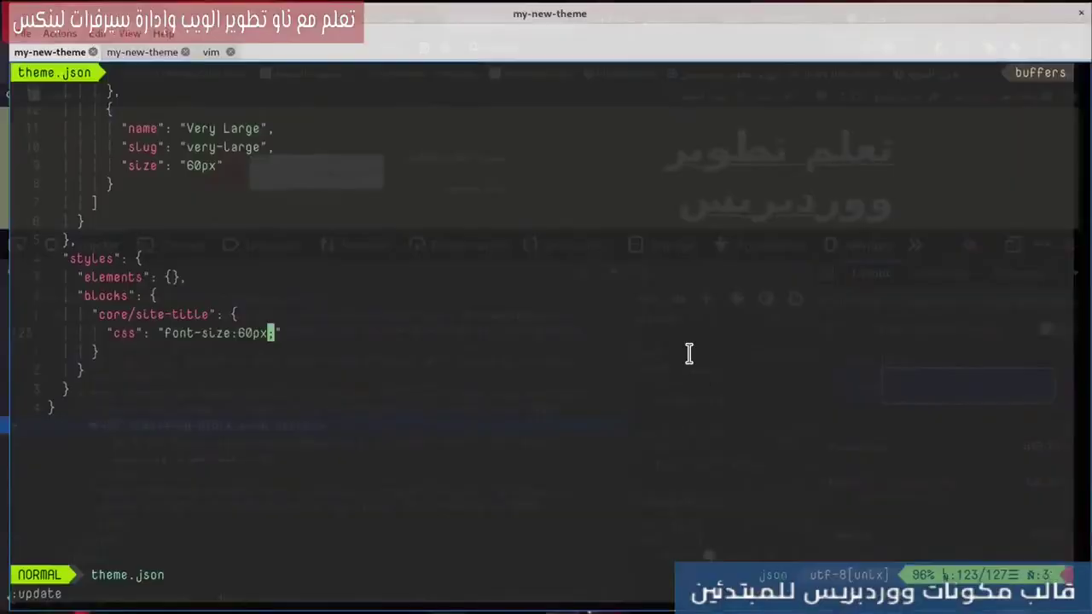
{"action": "type", "text": "i;"}
{"action": "key", "text": "Escape"}
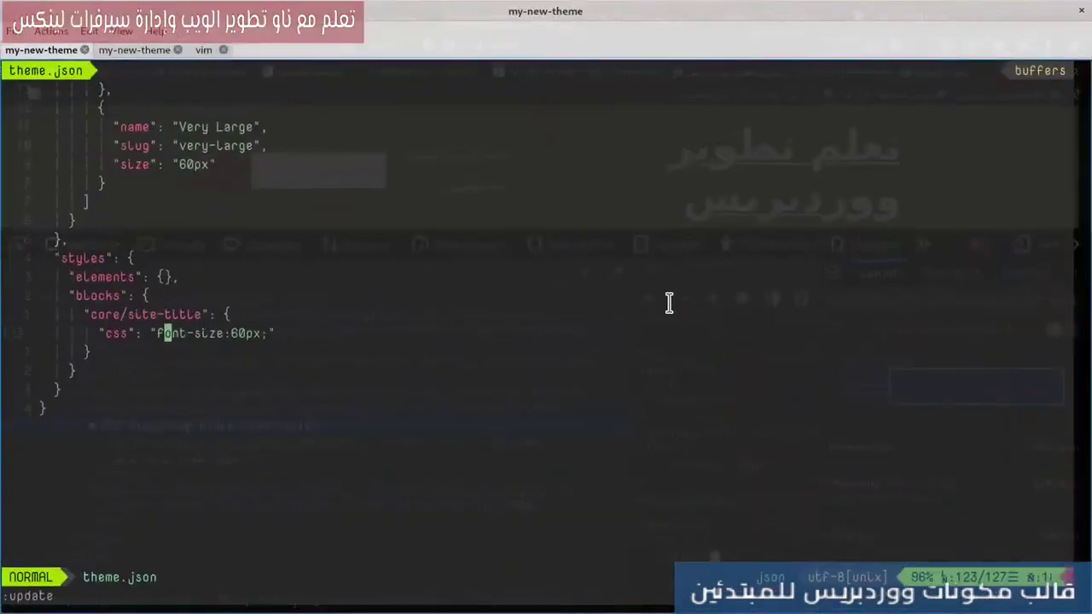
{"action": "key", "text": "v"}
{"action": "key", "text": "e"}
{"action": "key", "text": "e"}
{"action": "key", "text": "e"}
{"action": "key", "text": "e"}
{"action": "key", "text": "e"}
{"action": "key", "text": "e"}
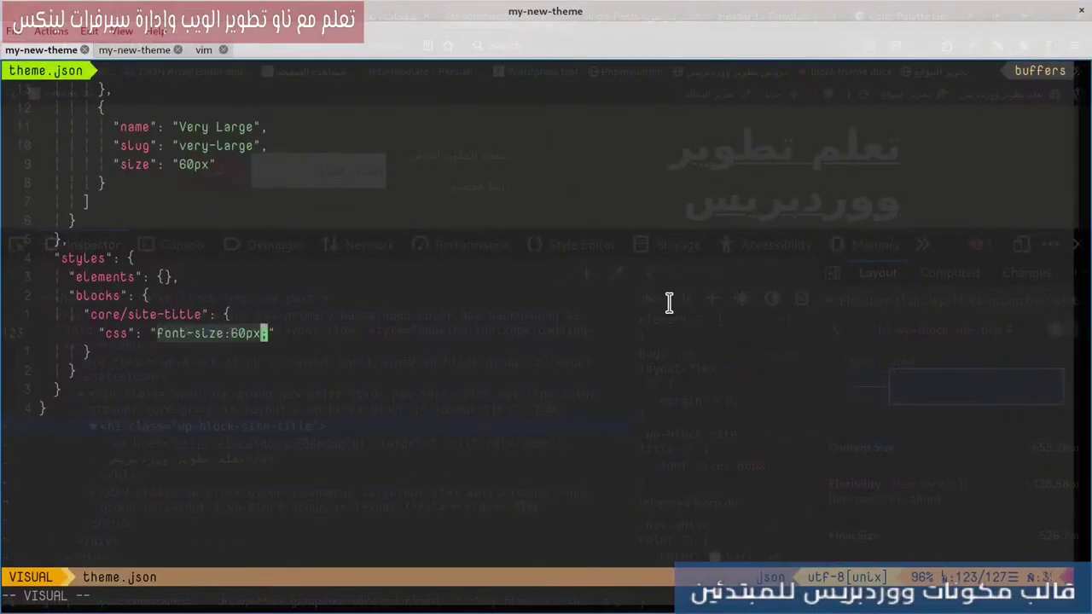
{"action": "key", "text": "c"}
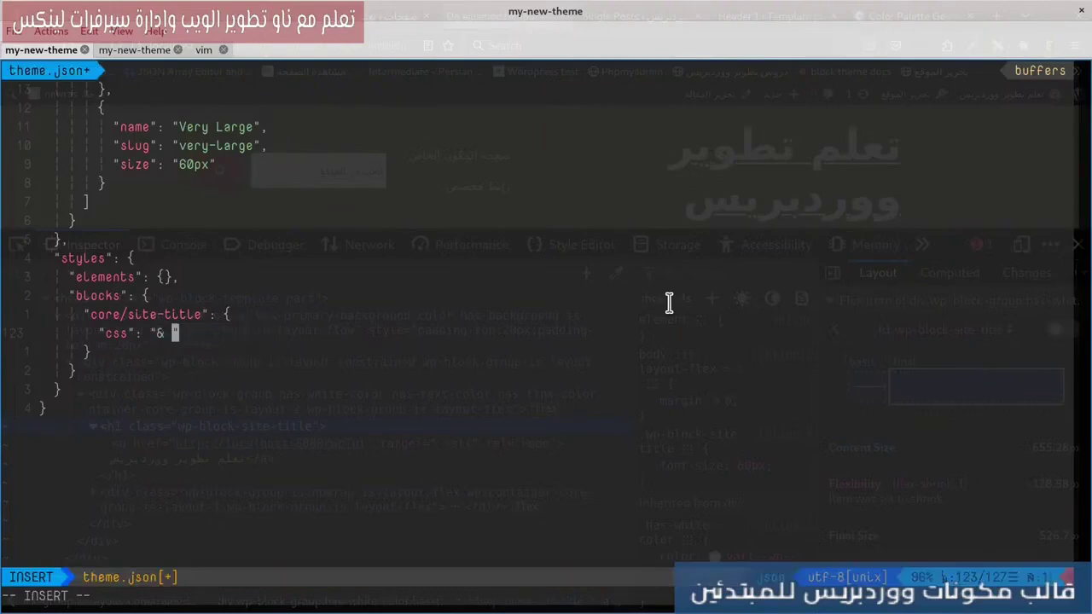
Enter "& a{text-decoration: none}" as the site title's css value and save theme.json.
{"action": "type", "text": "& a"}
{"action": "type", "text": "{tex"}
{"action": "type", "text": "t"}
{"action": "type", "text": "-decoration: "}
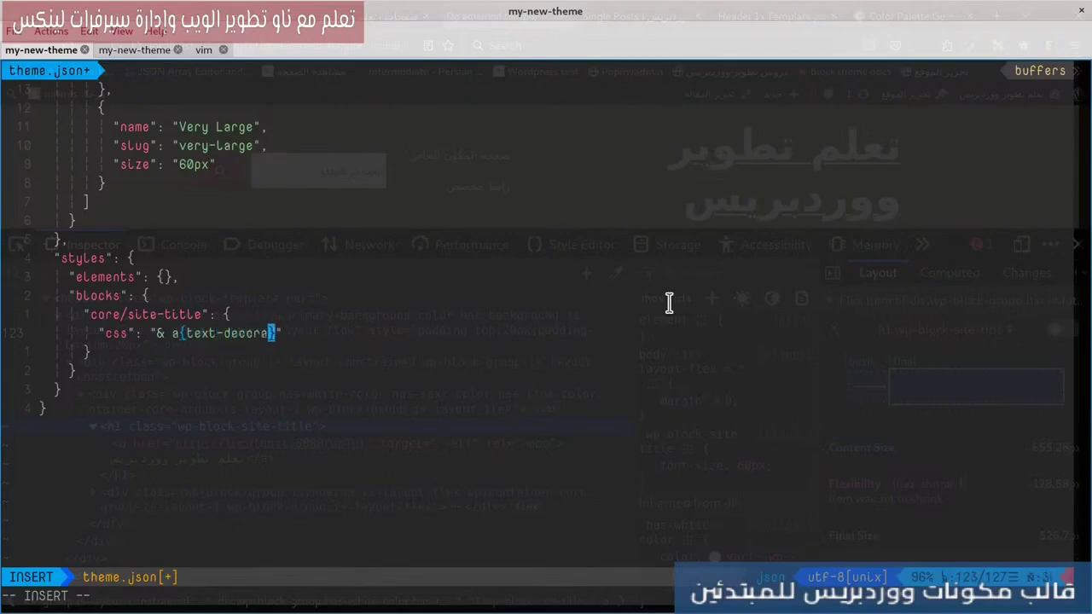
{"action": "type", "text": "none"}
{"action": "key", "text": "Escape"}
{"action": "type", "text": ":w"}
{"action": "key", "text": "Return"}
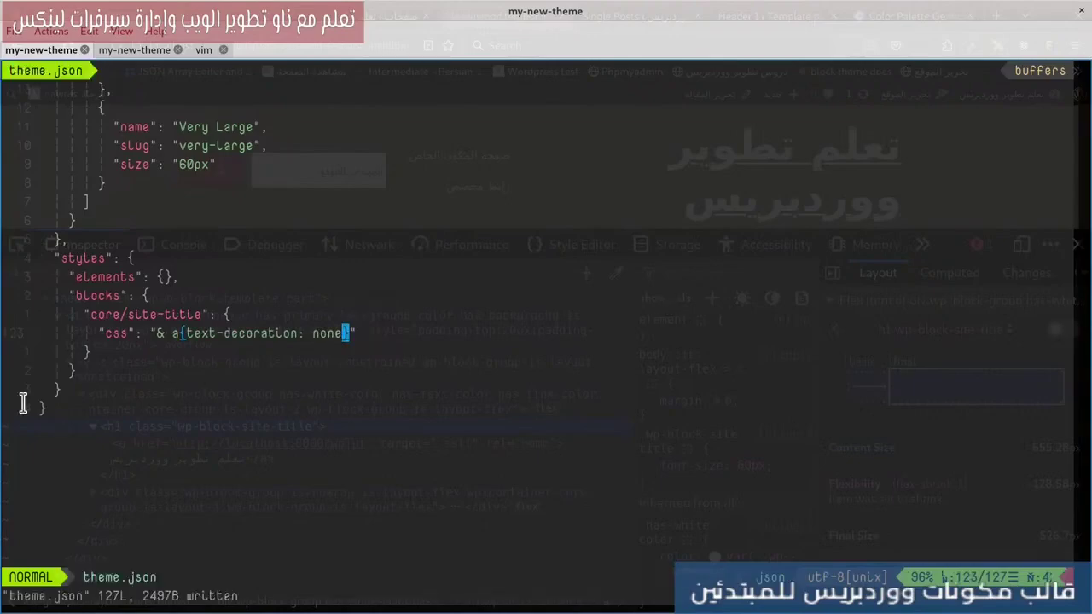
Switch to the browser and reload the post page and the Header template part editor to check the site title's underline.
{"action": "mouse_move", "coordinate": [2, 1]}
{"action": "left_click", "coordinate": [358, 258]}
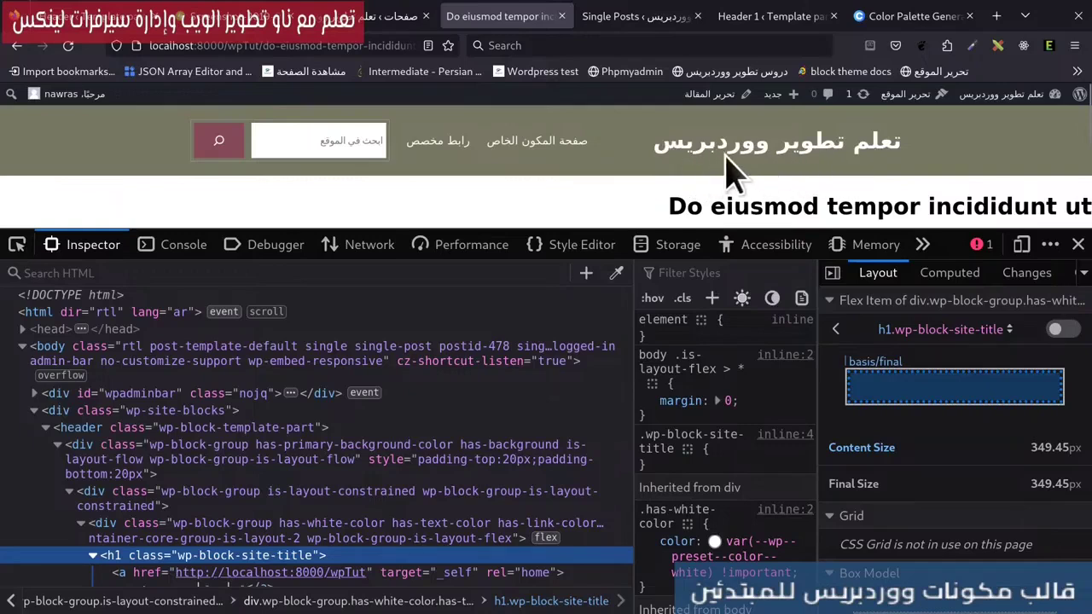
{"action": "left_click", "coordinate": [58, 14]}
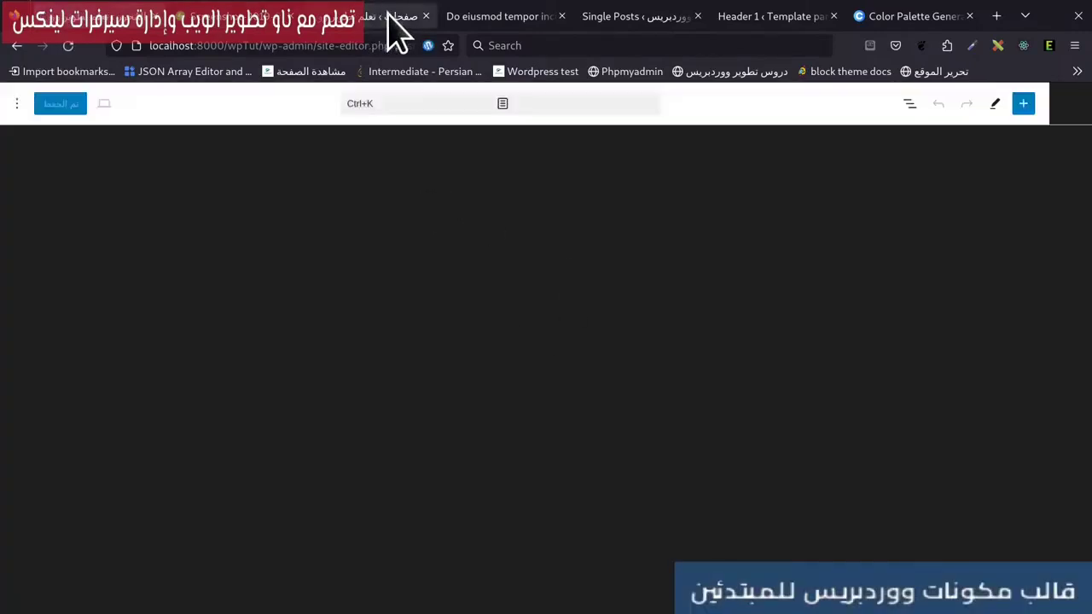
{"action": "left_click", "coordinate": [390, 17]}
{"action": "left_click", "coordinate": [648, 19]}
{"action": "left_click", "coordinate": [527, 19]}
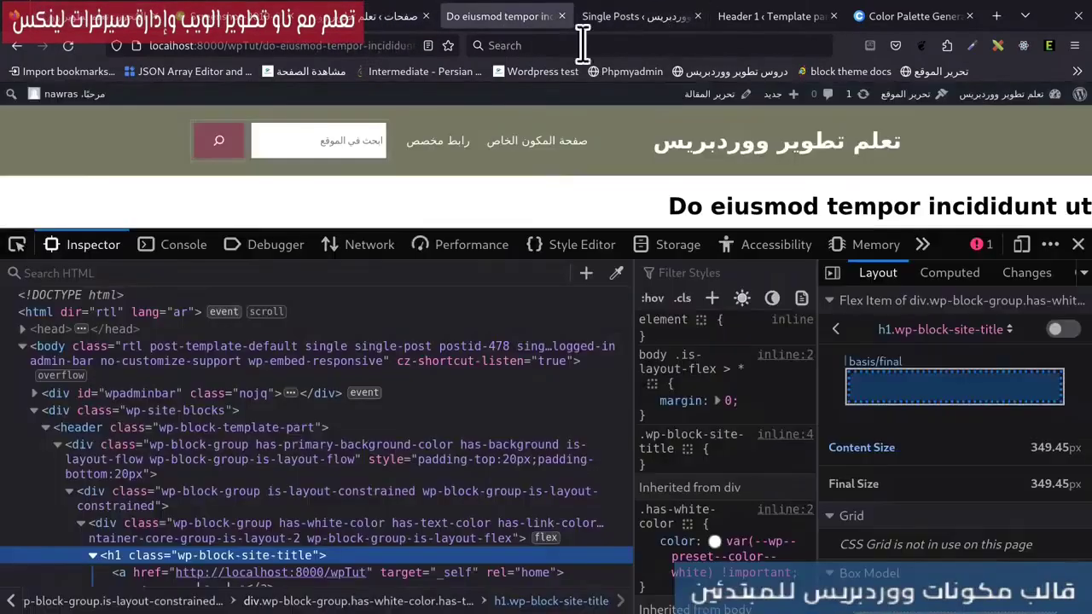
{"action": "left_click", "coordinate": [104, 16]}
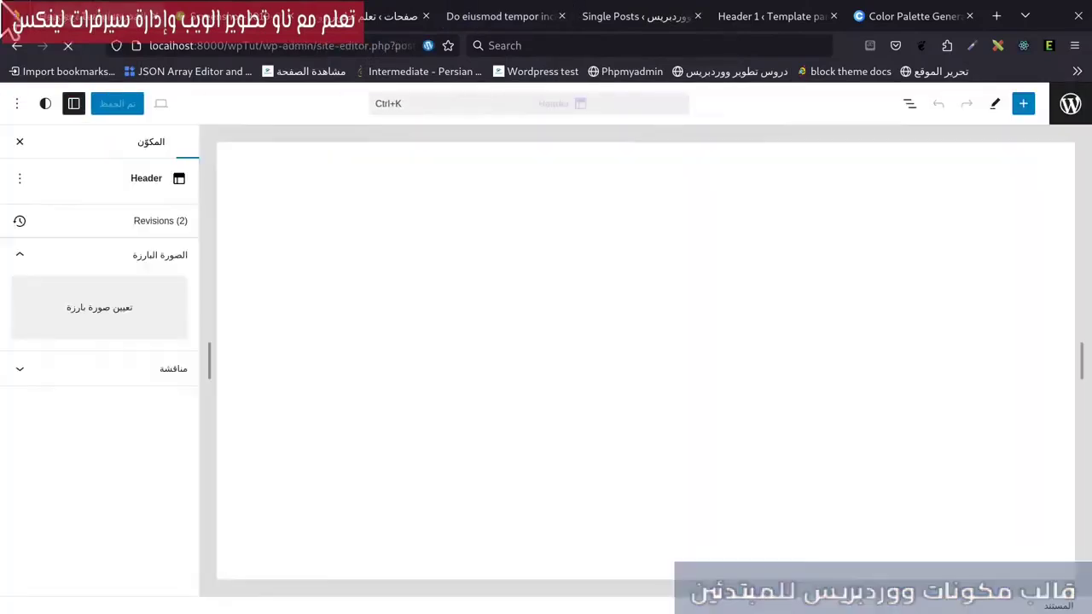
Switch to theme.json in Vim and review the core/site-title entry under styles.blocks, including its css selector and declaration.
{"action": "key", "text": "super"}
{"action": "left_click", "coordinate": [628, 349]}
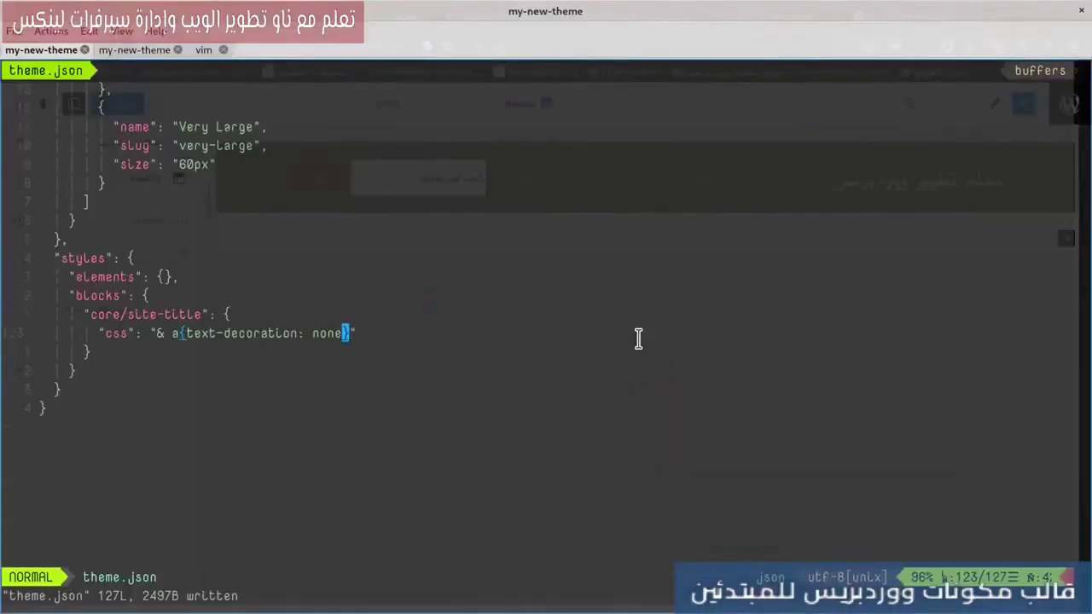
{"action": "key", "text": "k"}
{"action": "key", "text": "k"}
{"action": "key", "text": "k"}
{"action": "key", "text": "k"}
{"action": "key", "text": "j"}
{"action": "key", "text": "j"}
{"action": "key", "text": "j"}
{"action": "key", "text": "j"}
{"action": "key", "text": "k"}
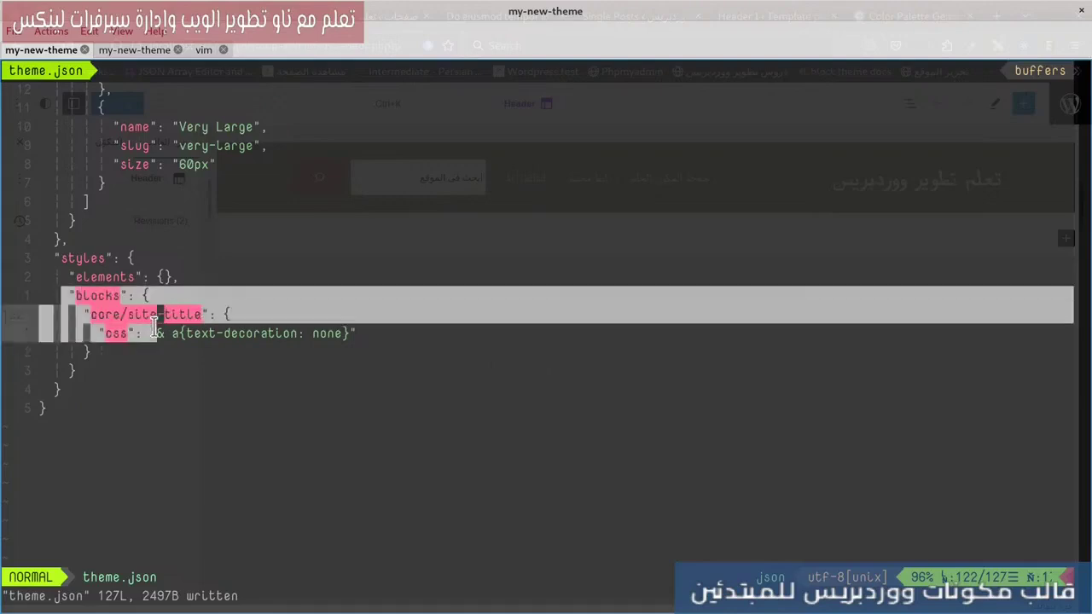
{"action": "left_click_drag", "start_coordinate": [70, 295], "coordinate": [146, 295]}
{"action": "left_click_drag", "start_coordinate": [85, 313], "coordinate": [206, 313]}
{"action": "left_click_drag", "start_coordinate": [90, 333], "coordinate": [121, 333]}
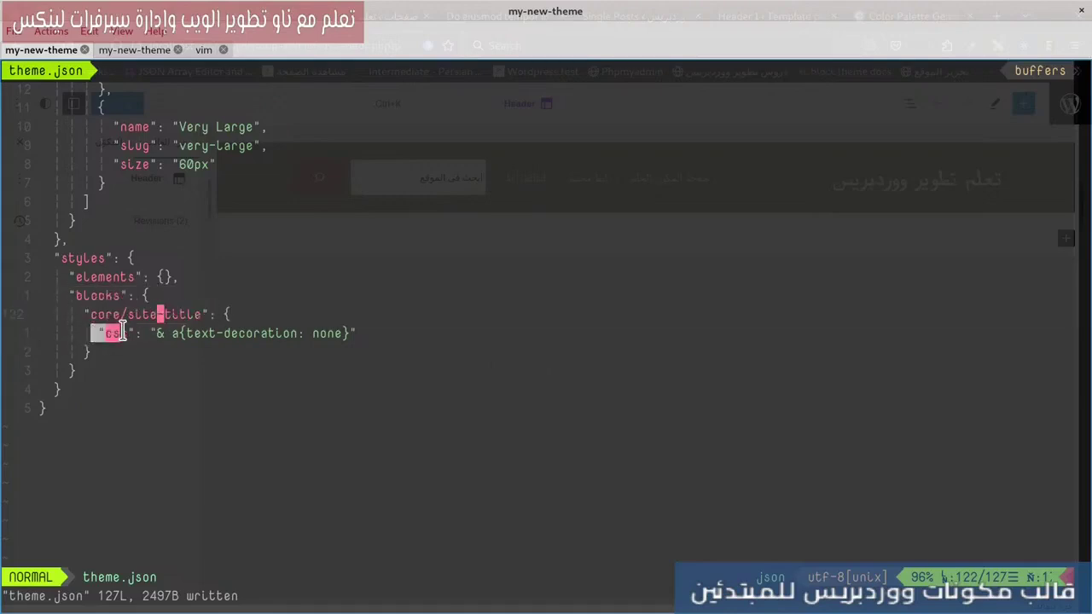
{"action": "left_click", "coordinate": [78, 341]}
{"action": "triple_click", "coordinate": [111, 333]}
{"action": "left_click", "coordinate": [139, 314]}
{"action": "left_click_drag", "start_coordinate": [148, 333], "coordinate": [393, 329]}
{"action": "left_click", "coordinate": [271, 339]}
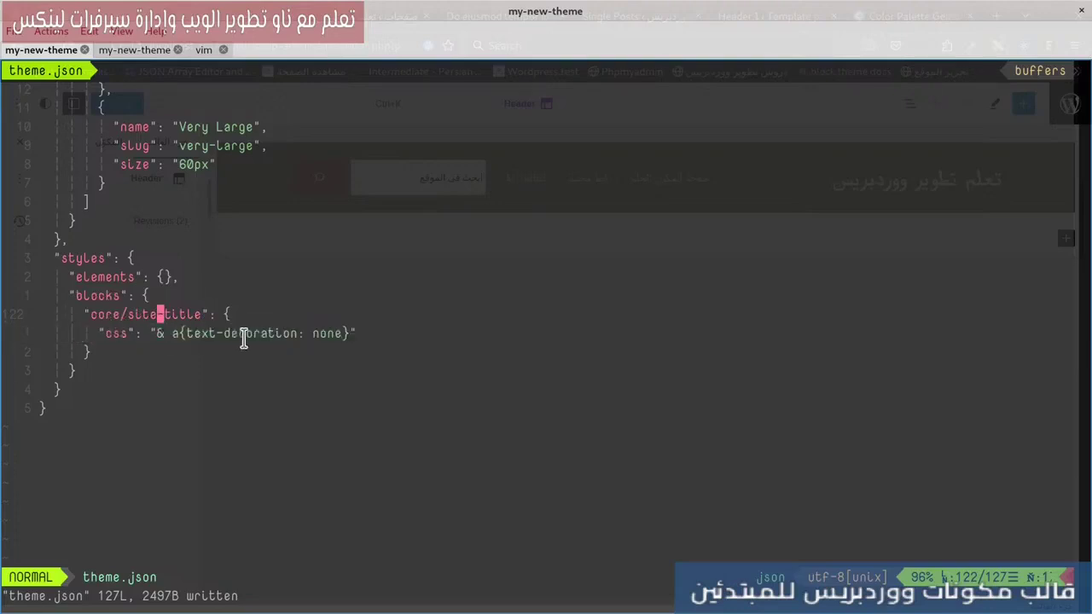
{"action": "left_click_drag", "start_coordinate": [150, 331], "coordinate": [355, 337]}
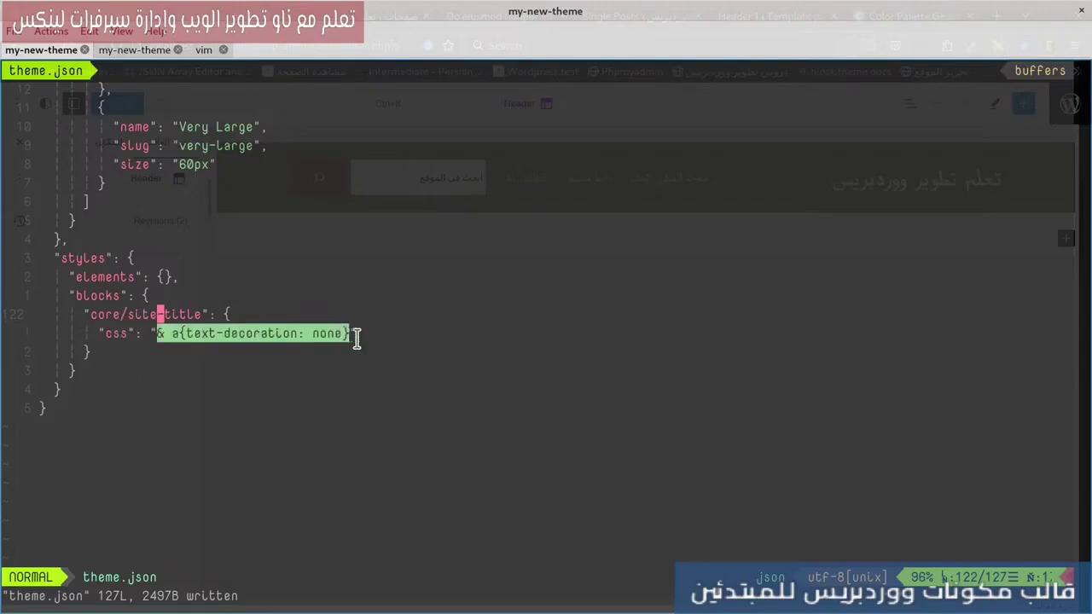
{"action": "left_click", "coordinate": [101, 344]}
Switch to the post page in the browser and examine the site title's h1 and nested link markup in the inspector.
{"action": "mouse_move", "coordinate": [1, 2]}
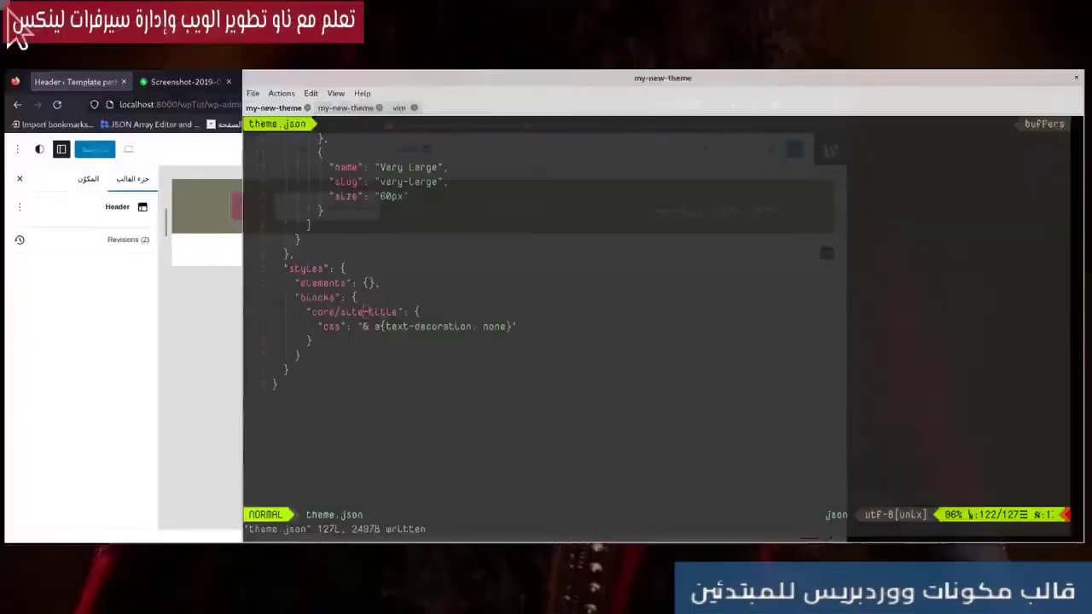
{"action": "left_click", "coordinate": [390, 336]}
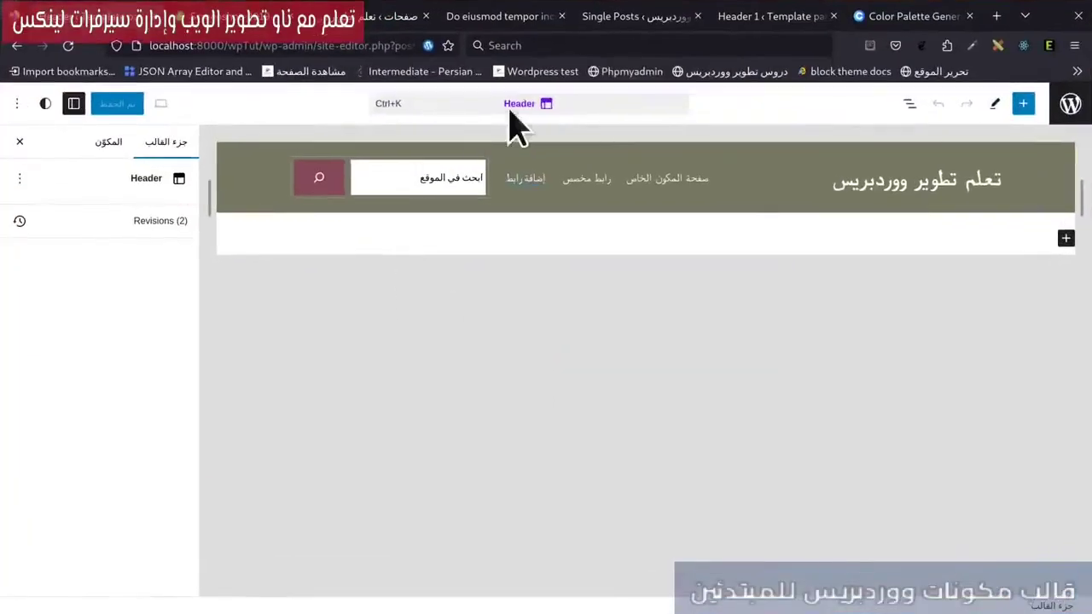
{"action": "left_click", "coordinate": [512, 16]}
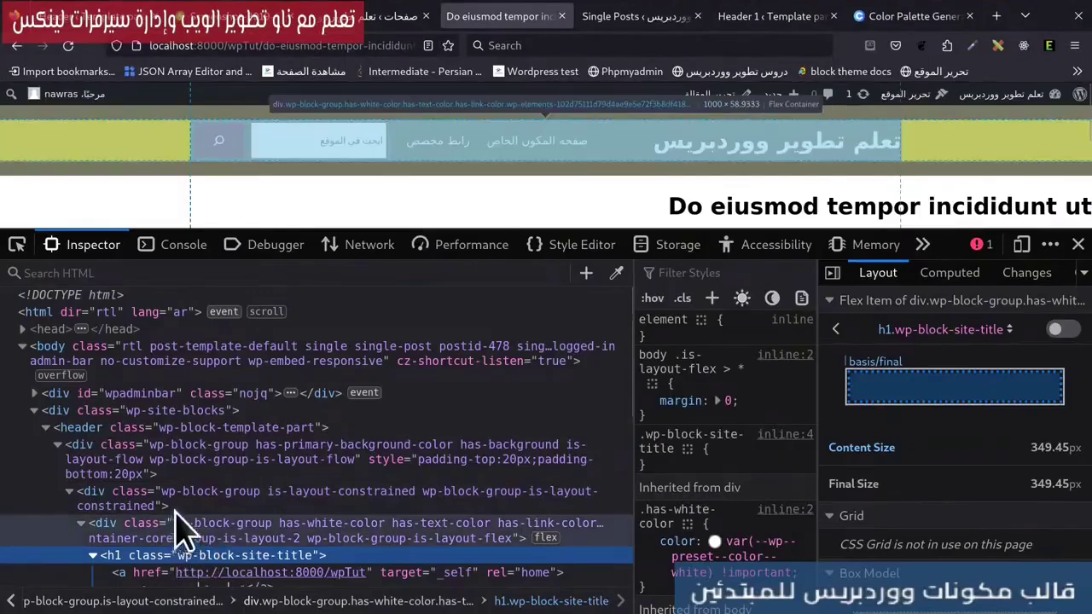
{"action": "scroll", "coordinate": [219, 320], "scroll_direction": "down", "scroll_amount": 5}
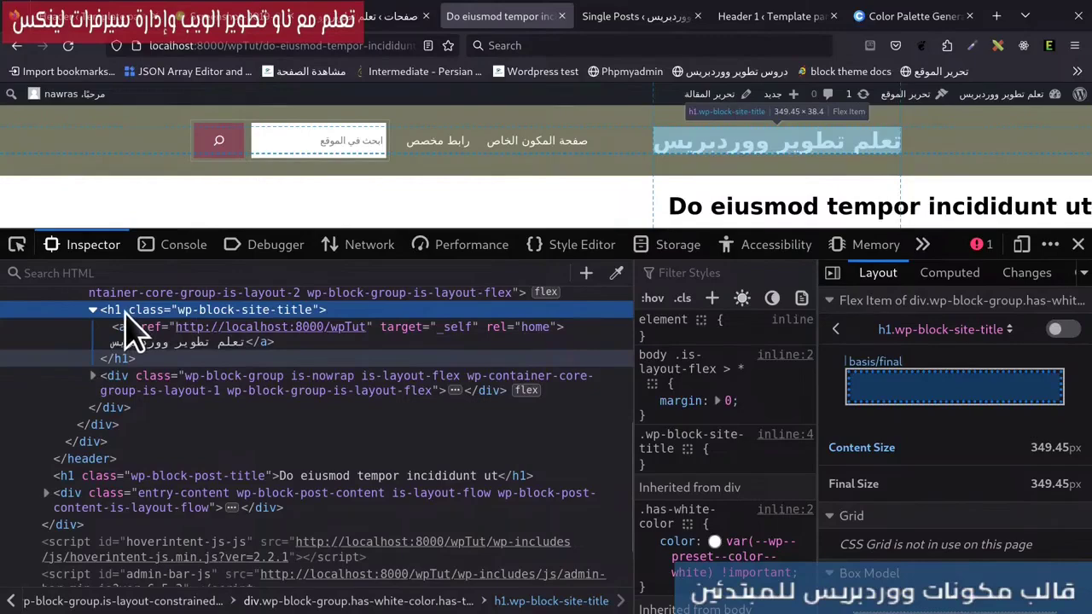
Switch back to theme.json in Vim to compare the "& a" selector with the inspected site title markup.
{"action": "mouse_move", "coordinate": [14, 40]}
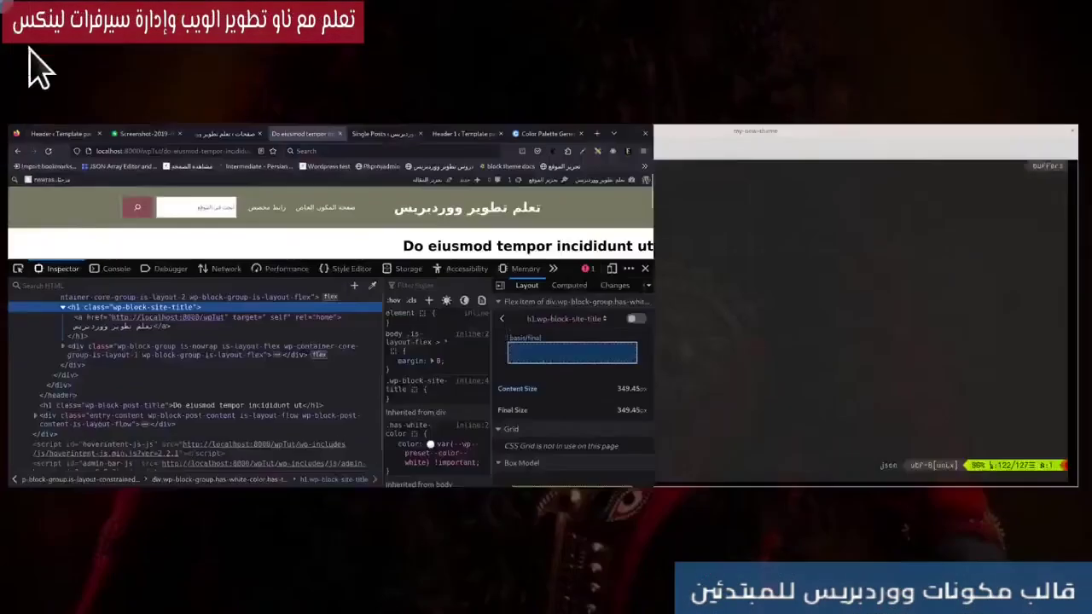
{"action": "left_click", "coordinate": [602, 318]}
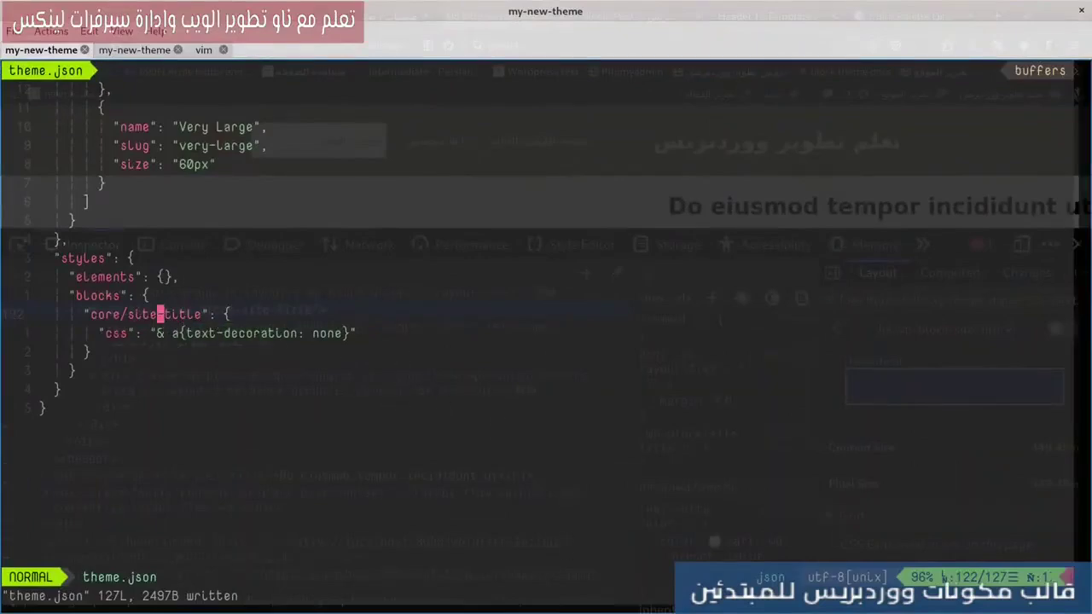
{"action": "mouse_move", "coordinate": [11, 26]}
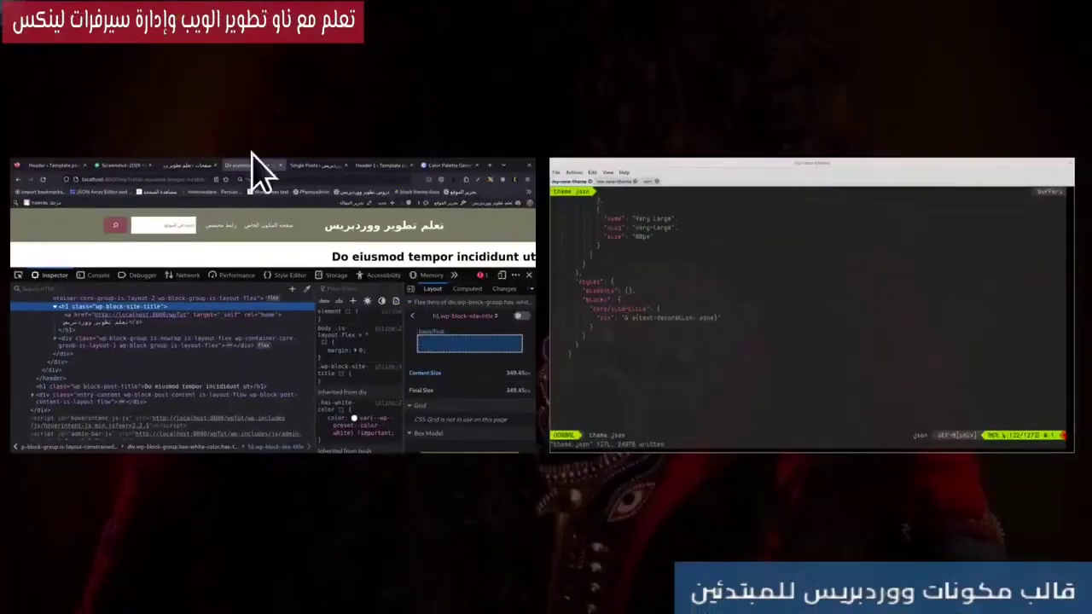
{"action": "left_click", "coordinate": [816, 358]}
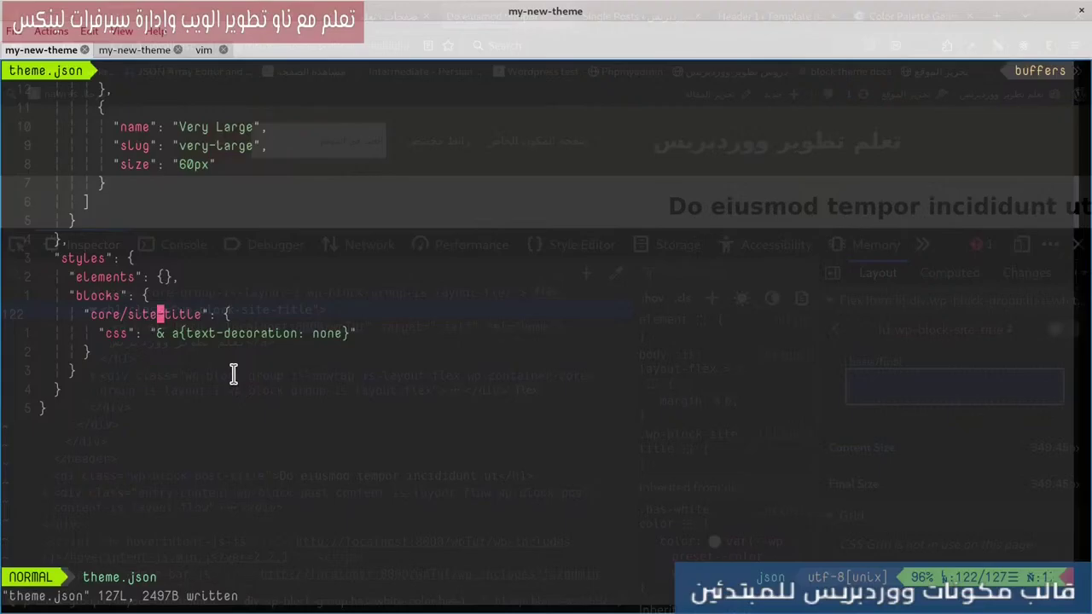
Switch to the Header template part editor in the browser and select the site title block to view its settings.
{"action": "key", "text": "ctrl+F9"}
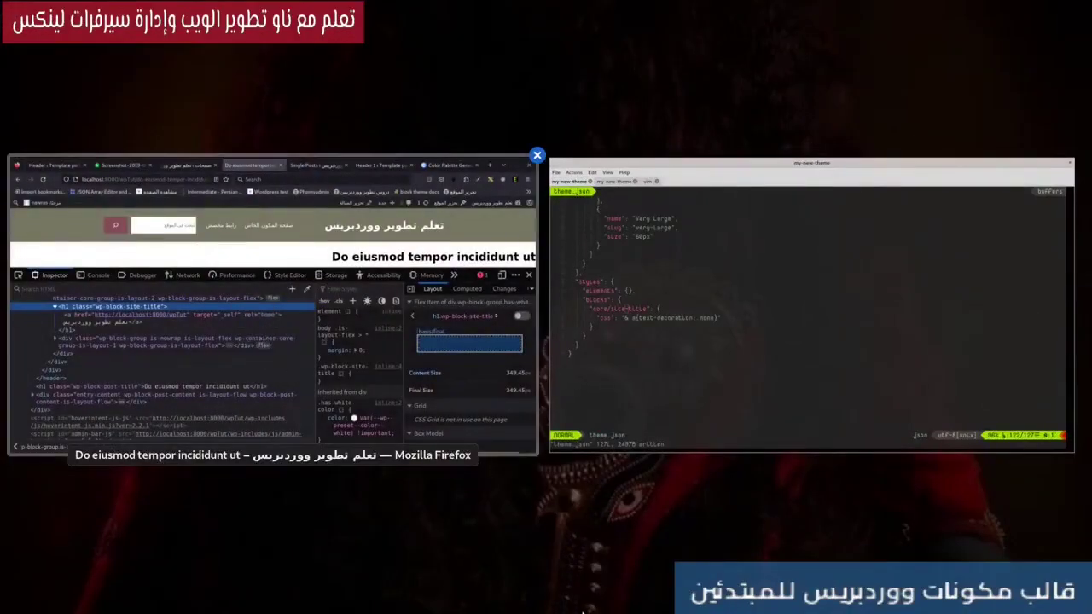
{"action": "left_click", "coordinate": [453, 302]}
{"action": "key", "text": "ctrl+Page_Up"}
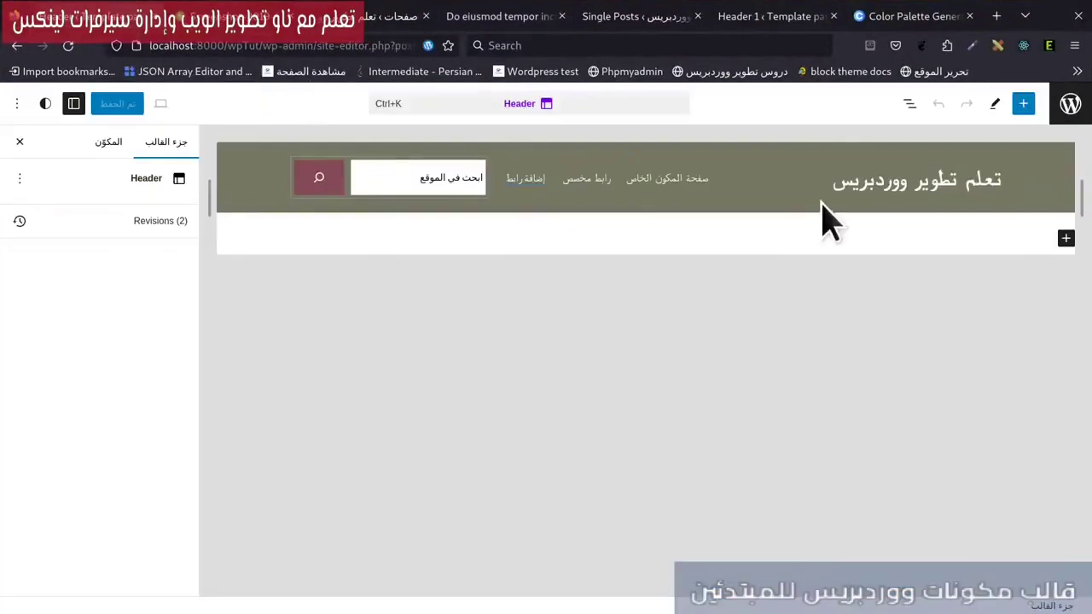
{"action": "left_click", "coordinate": [917, 177]}
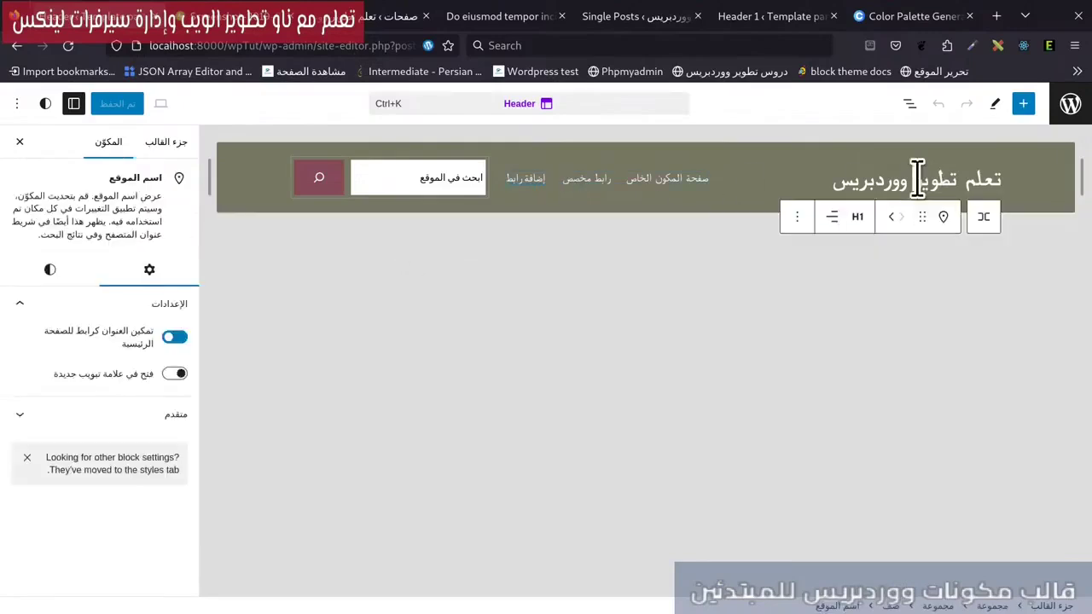
Set the site title's link hover color to the light beige theme color (color-light) and save the Header template part.
{"action": "left_click", "coordinate": [49, 269]}
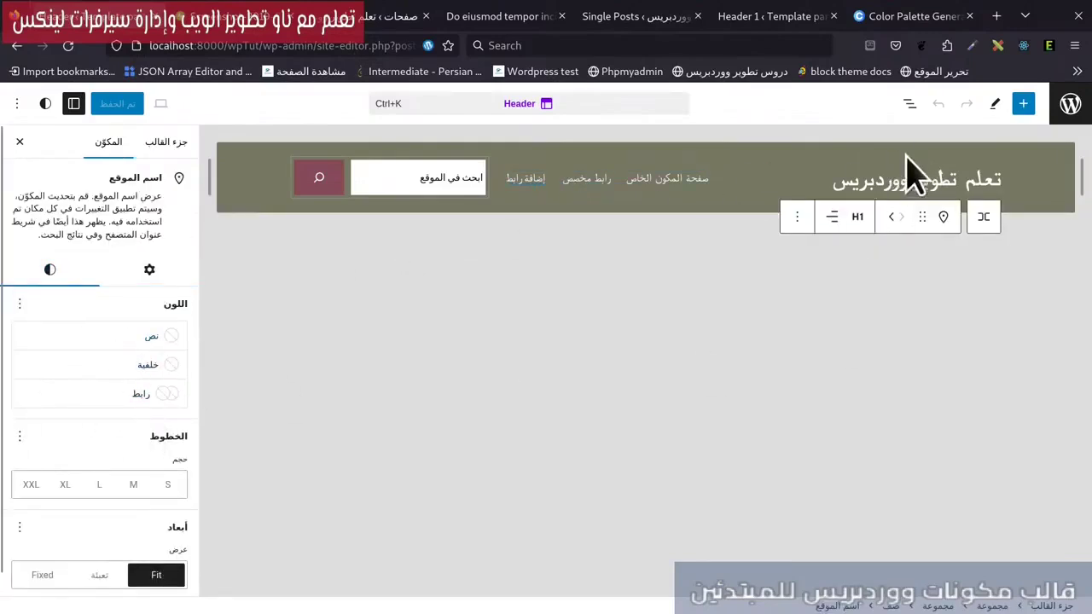
{"action": "left_click", "coordinate": [145, 401]}
{"action": "left_click", "coordinate": [336, 404]}
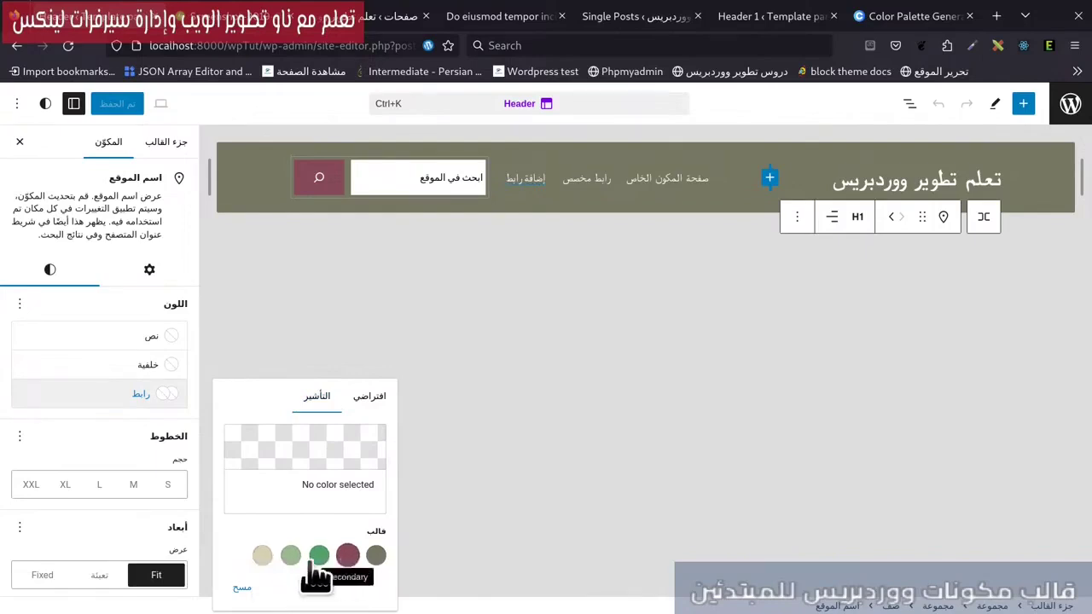
{"action": "left_click", "coordinate": [263, 559]}
{"action": "left_click", "coordinate": [109, 103]}
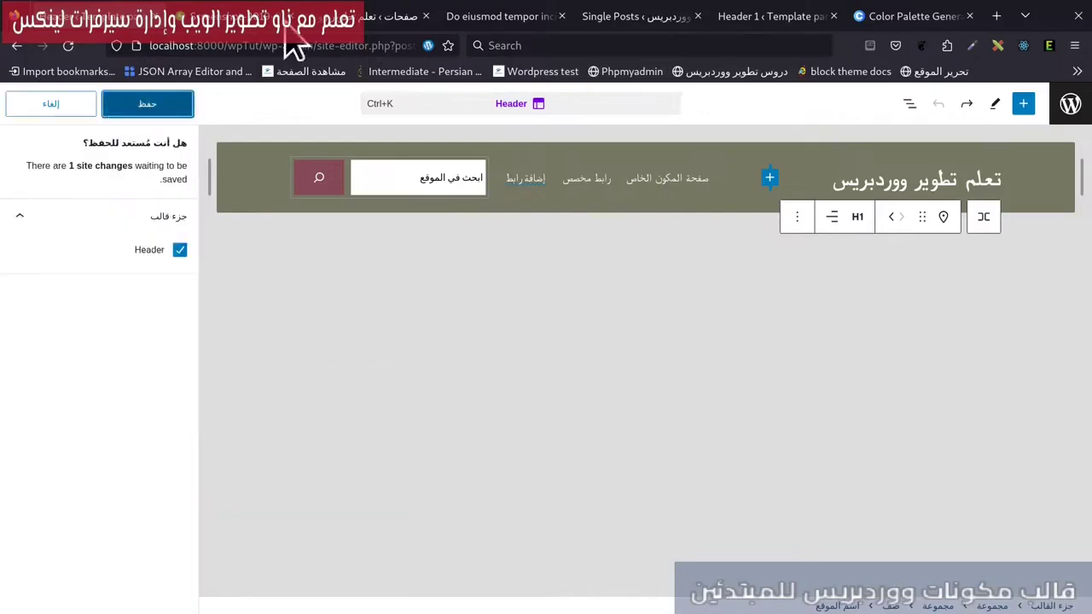
{"action": "left_click", "coordinate": [187, 107]}
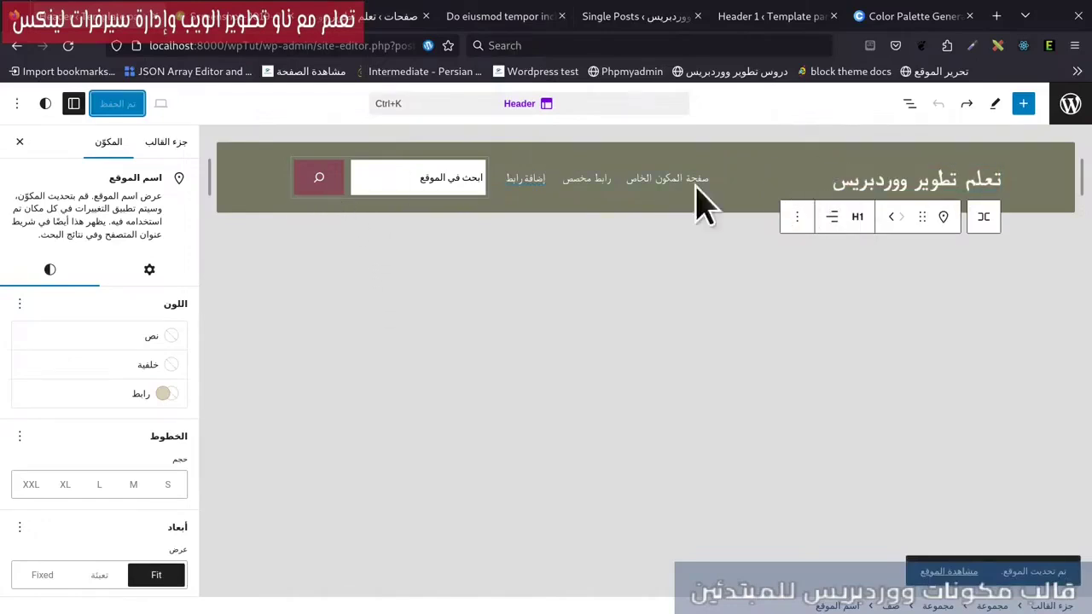
Set the search block's border radius to 4 px and save the Header template part.
{"action": "left_click", "coordinate": [446, 178]}
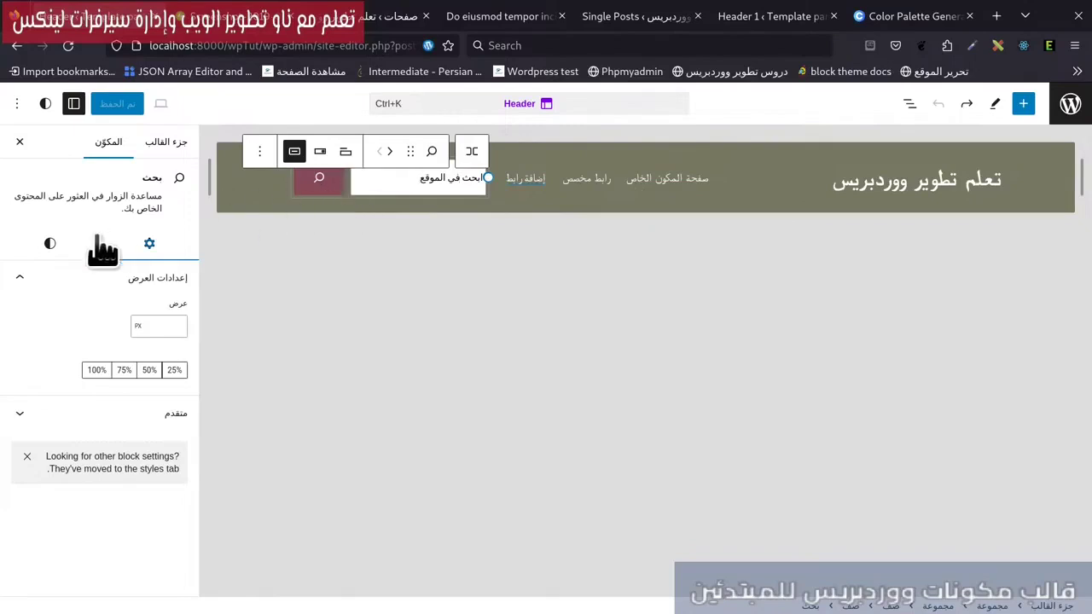
{"action": "left_click", "coordinate": [49, 244]}
{"action": "scroll", "coordinate": [115, 463], "scroll_direction": "down", "scroll_amount": 2}
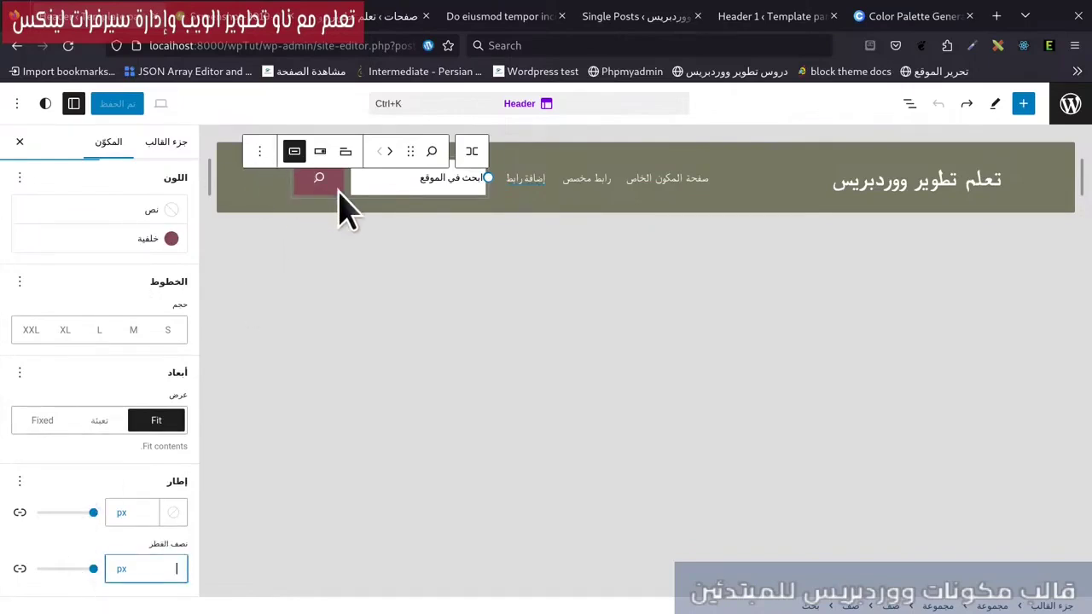
{"action": "left_click", "coordinate": [911, 104]}
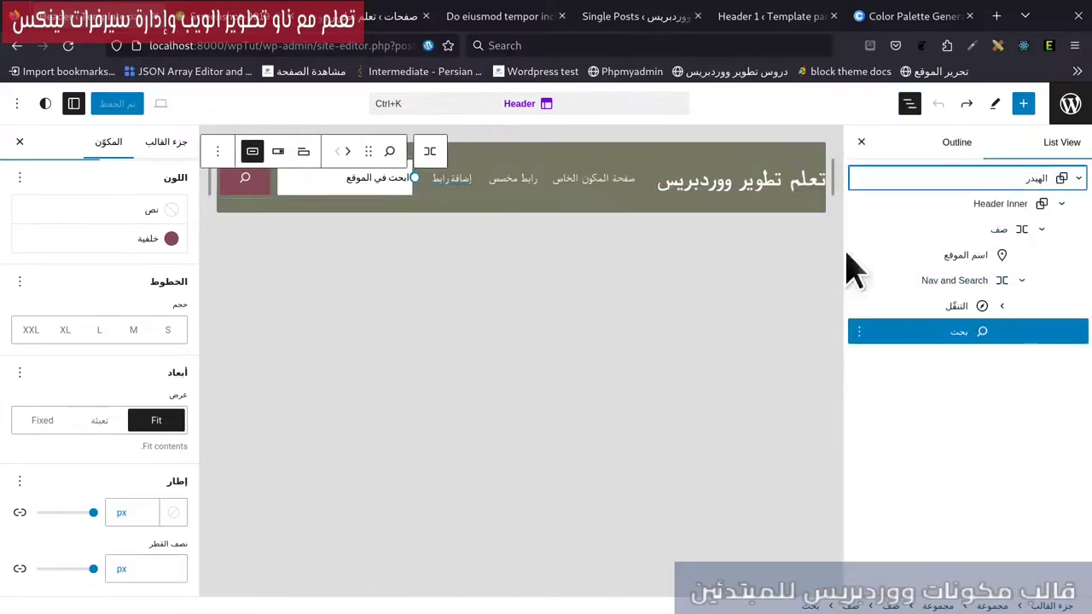
{"action": "left_click", "coordinate": [900, 336]}
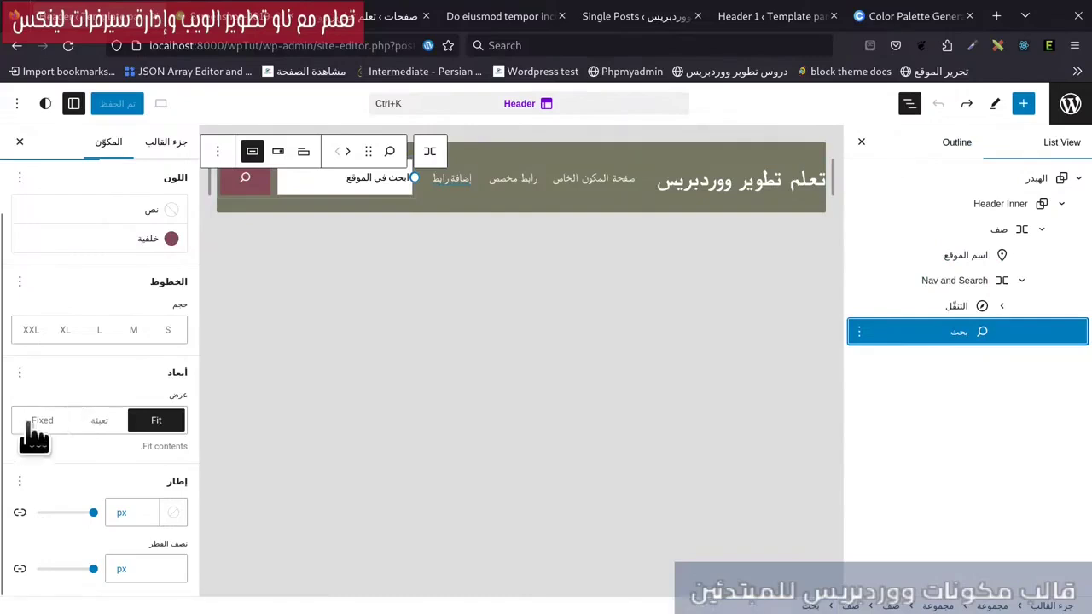
{"action": "left_click", "coordinate": [178, 570]}
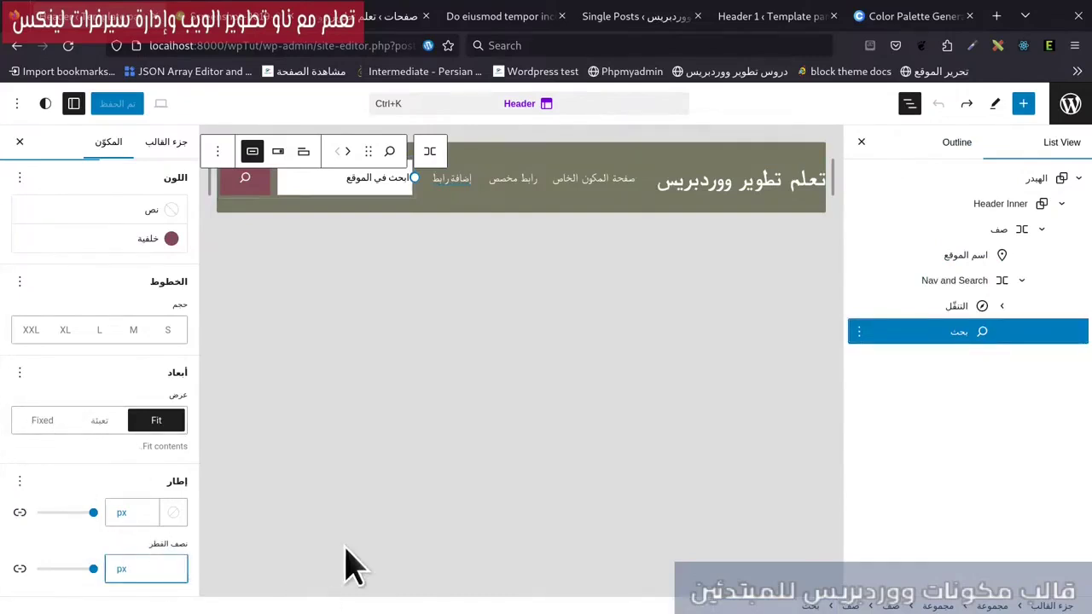
{"action": "type", "text": "4"}
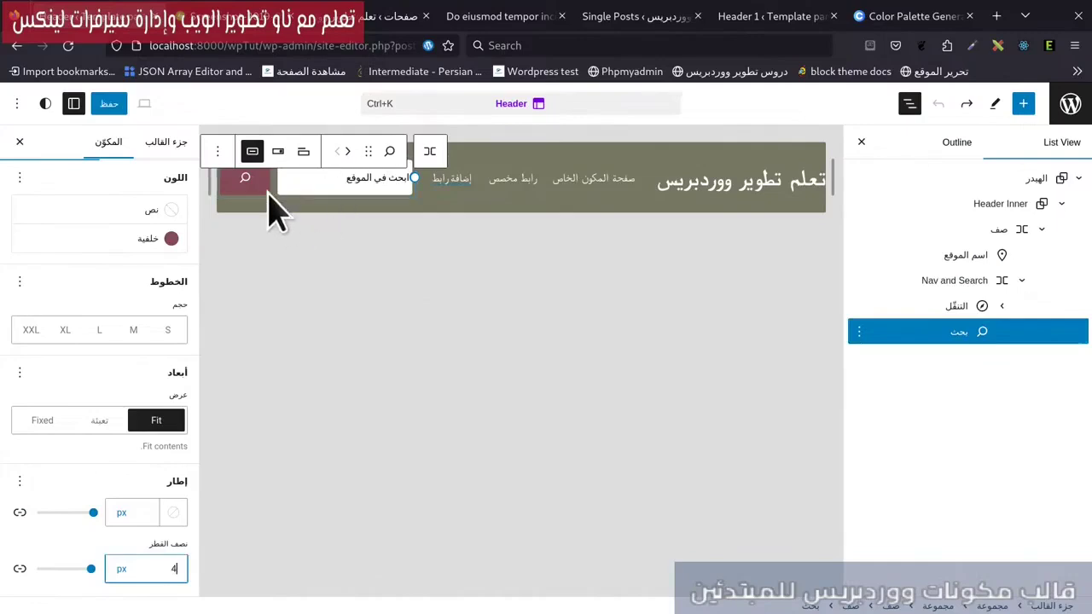
{"action": "left_click", "coordinate": [117, 103]}
{"action": "left_click", "coordinate": [119, 104]}
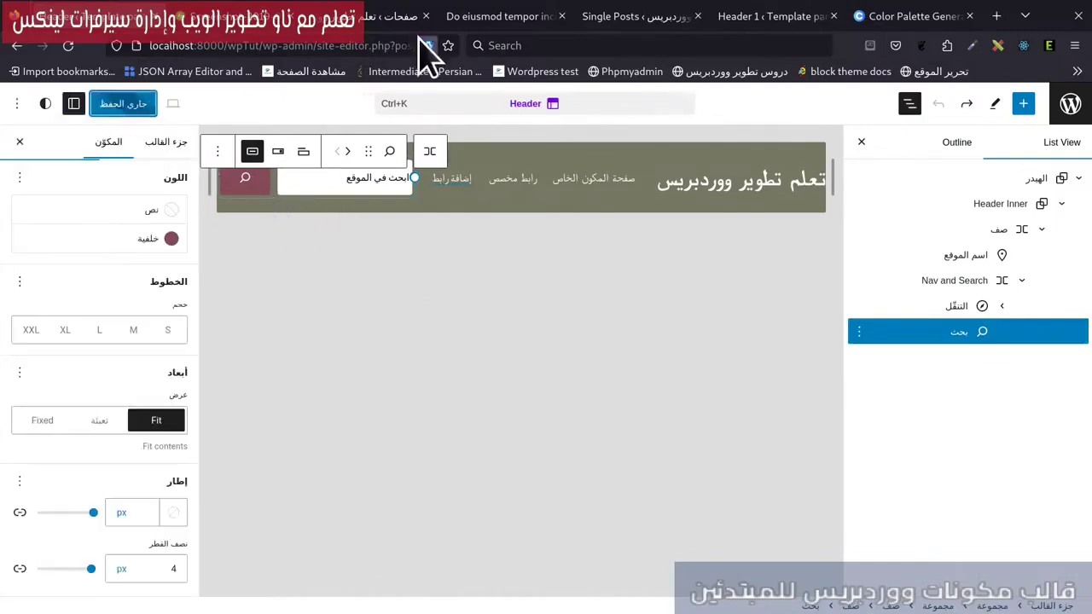
Switch to the post page, close the inspector, and check the search box and site title in the header.
{"action": "left_click", "coordinate": [408, 16]}
{"action": "left_click", "coordinate": [502, 17]}
{"action": "left_click", "coordinate": [1077, 244]}
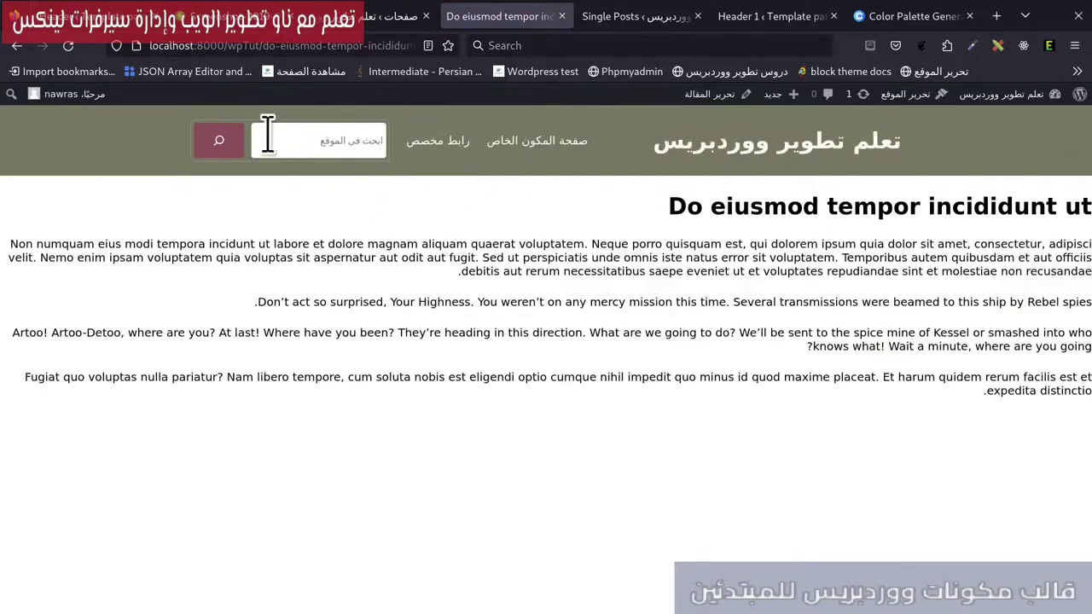
Return to the Header template part editor and copy all of its blocks.
{"action": "left_click", "coordinate": [93, 19]}
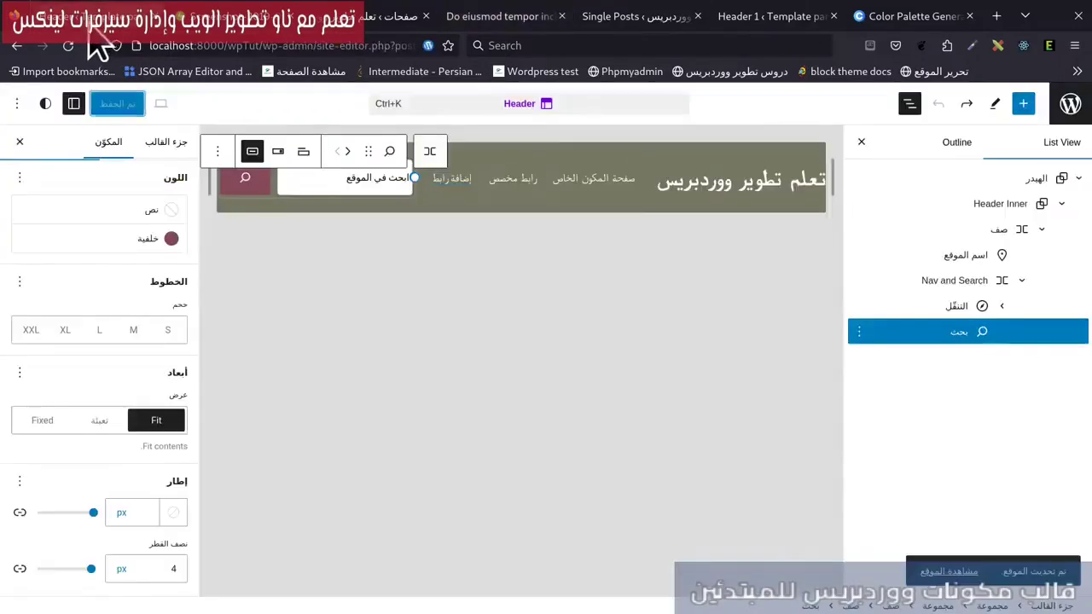
{"action": "left_click", "coordinate": [18, 103]}
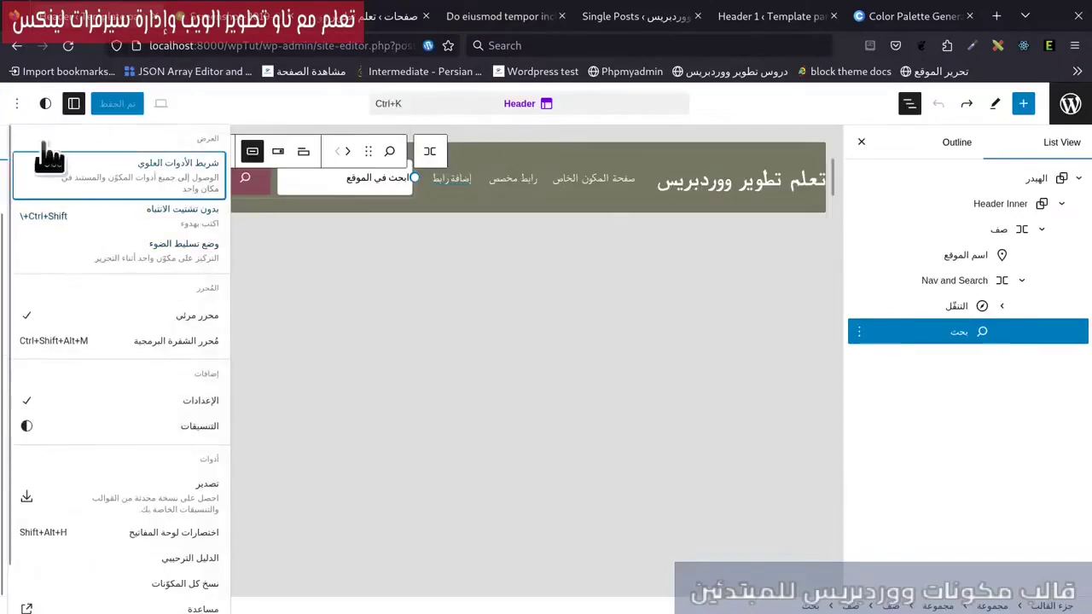
{"action": "scroll", "coordinate": [184, 563], "scroll_direction": "down", "scroll_amount": 2}
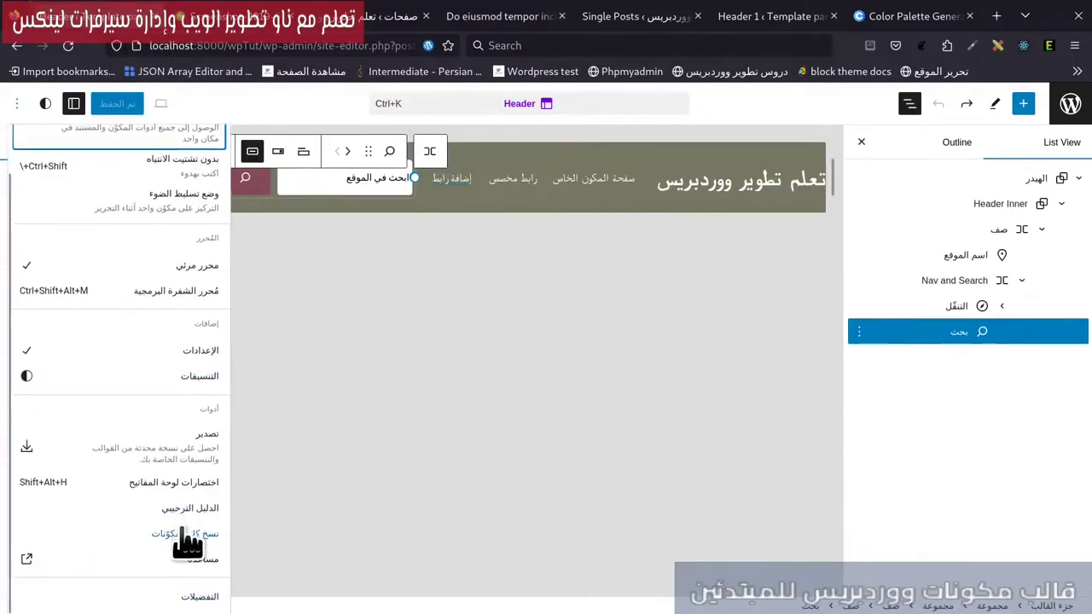
{"action": "left_click", "coordinate": [184, 533]}
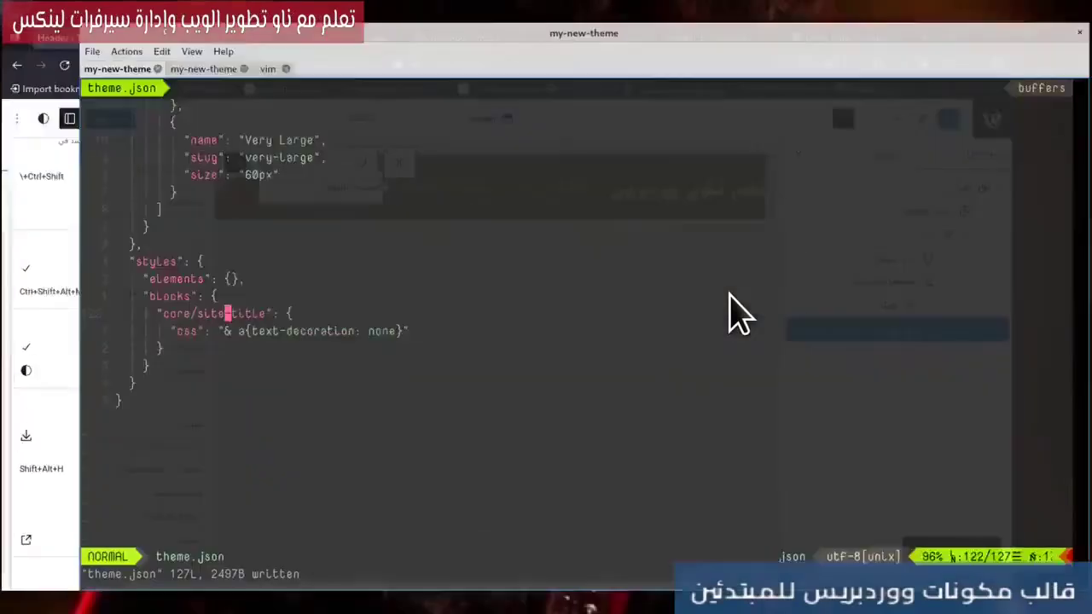
In the terminal, quit theme.json in Vim, change to the theme's parts folder and open header.html in Vim.
{"action": "type", "text": ":q"}
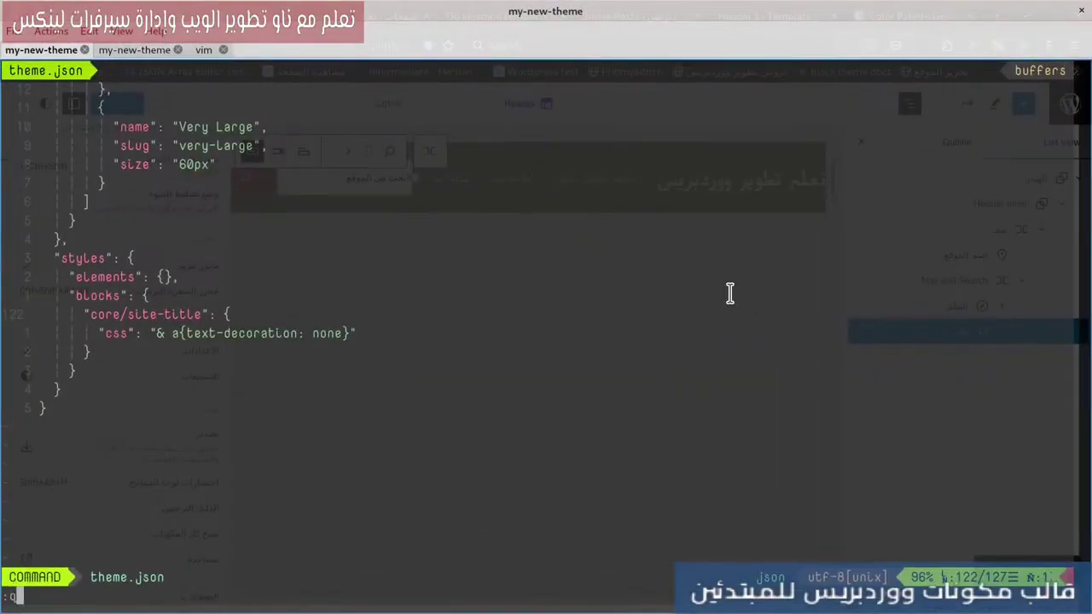
{"action": "key", "text": "Return"}
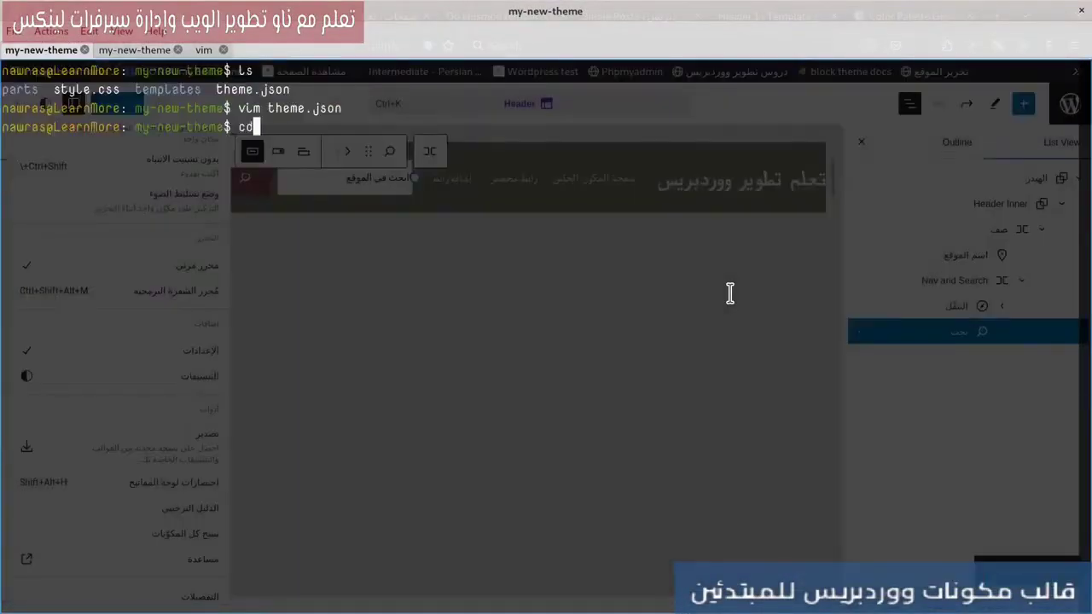
{"action": "key", "text": "Return"}
{"action": "type", "text": "ls"}
{"action": "key", "text": "Return"}
{"action": "type", "text": "vim"}
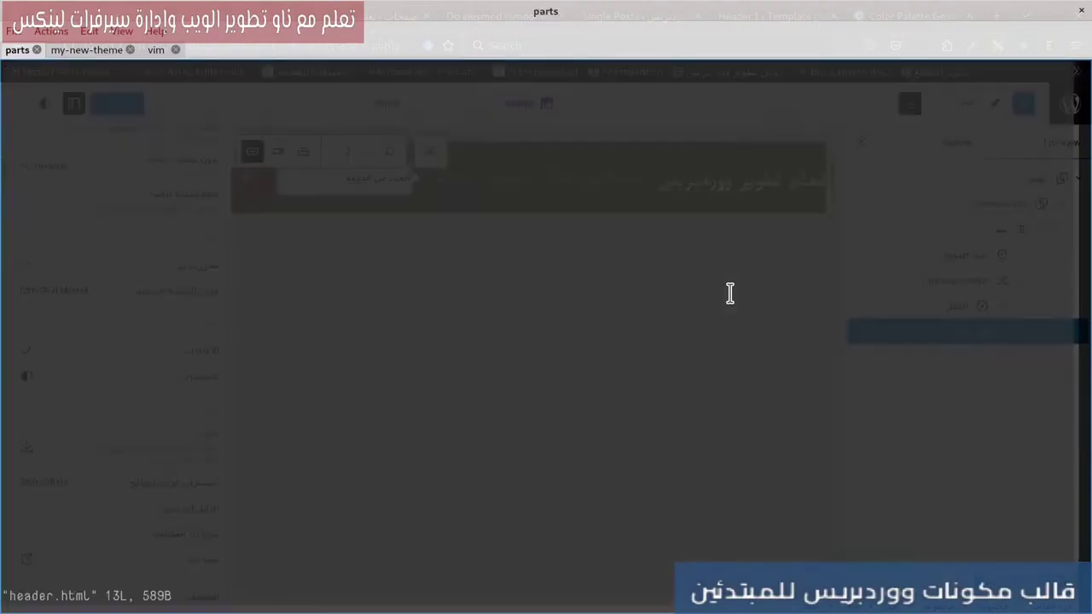
Replace the entire contents of header.html with the copied block markup.
{"action": "key", "text": "shift+v"}
{"action": "key", "text": "shift+g"}
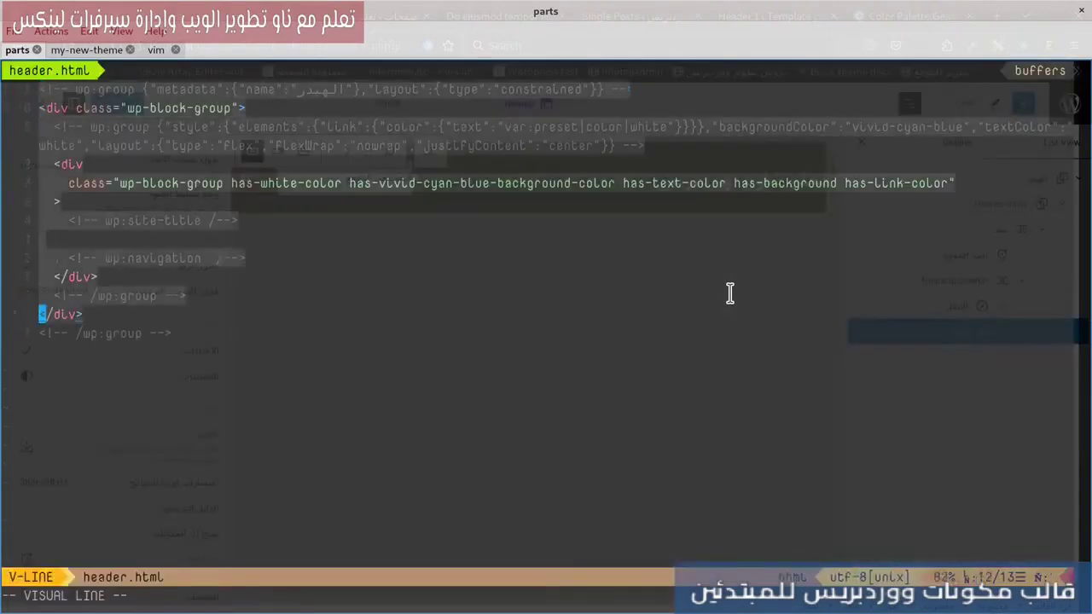
{"action": "key", "text": "c"}
{"action": "key", "text": "ctrl+shift+v"}
{"action": "key", "text": "Escape"}
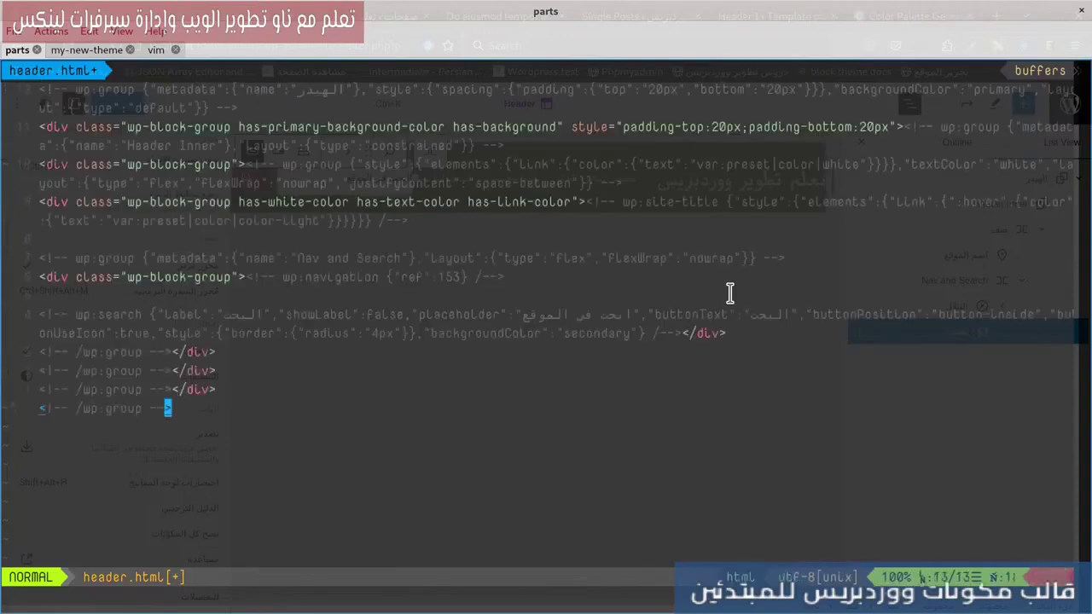
Delete the {"ref":153} attribute from the wp:navigation comment in header.html and save the file.
{"action": "key", "text": "g"}
{"action": "key", "text": "g"}
{"action": "key", "text": "j"}
{"action": "key", "text": "j"}
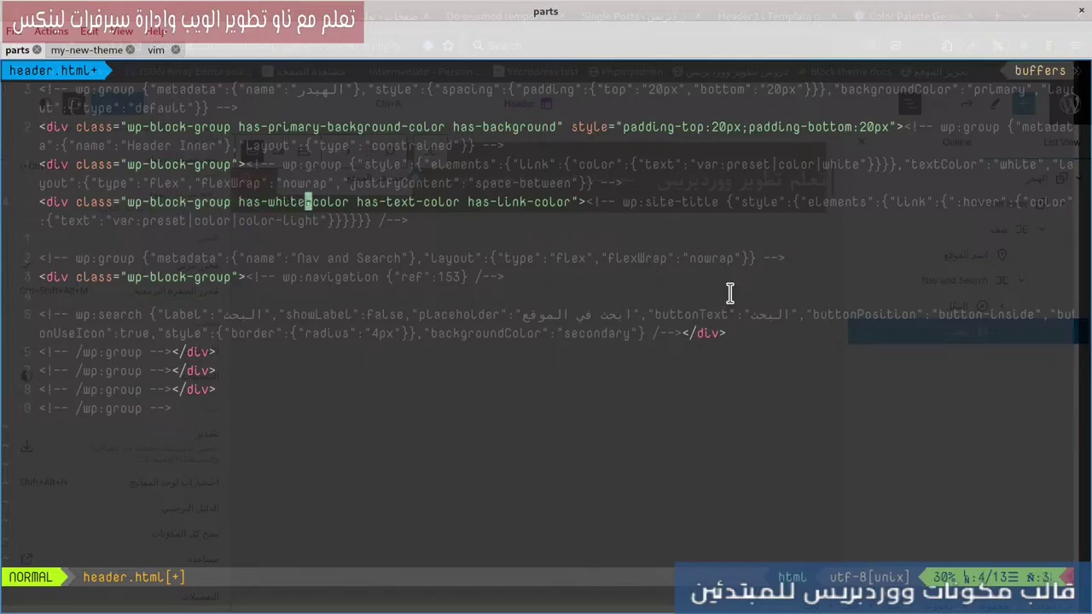
{"action": "key", "text": "j"}
{"action": "key", "text": "j"}
{"action": "key", "text": "j"}
{"action": "key", "text": "l"}
{"action": "key", "text": "l"}
{"action": "key", "text": "l"}
{"action": "key", "text": "l"}
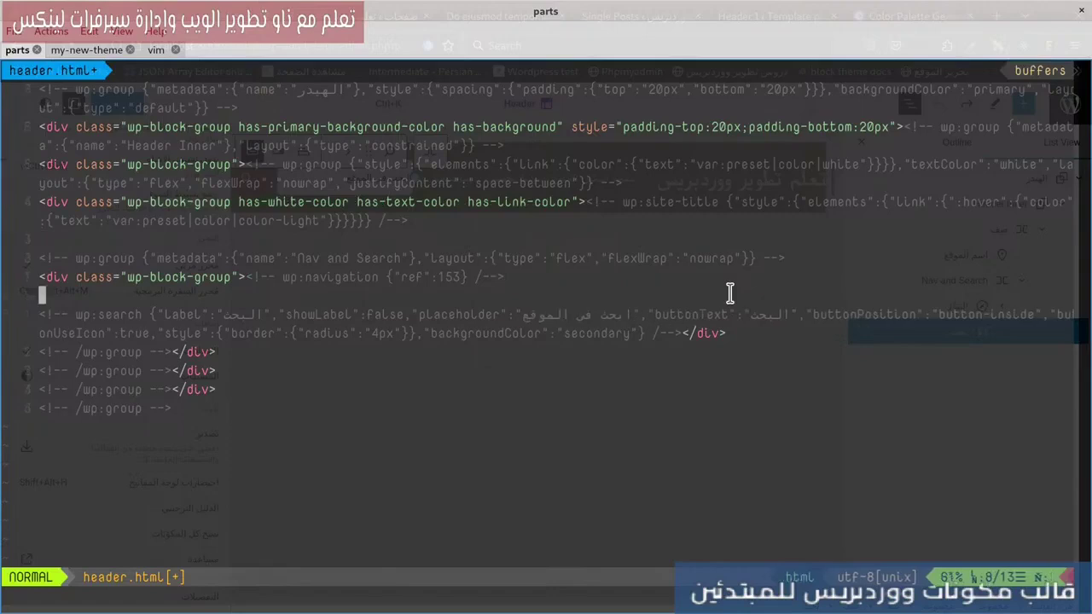
{"action": "key", "text": "k"}
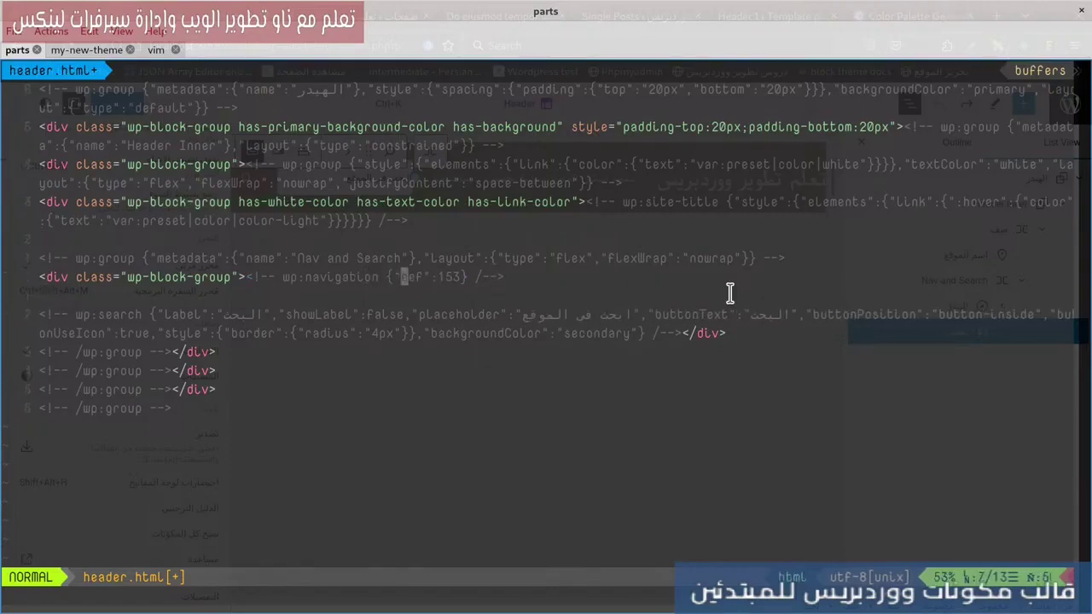
{"action": "key", "text": "h"}
{"action": "key", "text": "v"}
{"action": "key", "text": "Escape"}
{"action": "key", "text": "v"}
{"action": "key", "text": "f"}
{"action": "key", "text": "}"}
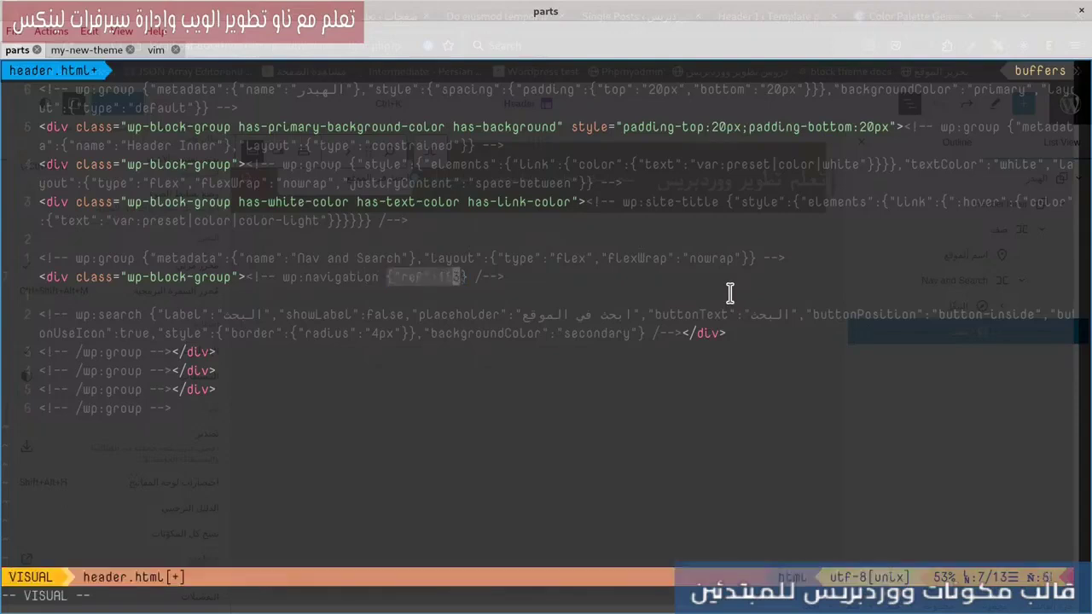
{"action": "key", "text": "c"}
{"action": "key", "text": "Escape"}
{"action": "type", "text": ":w"}
{"action": "key", "text": "Return"}
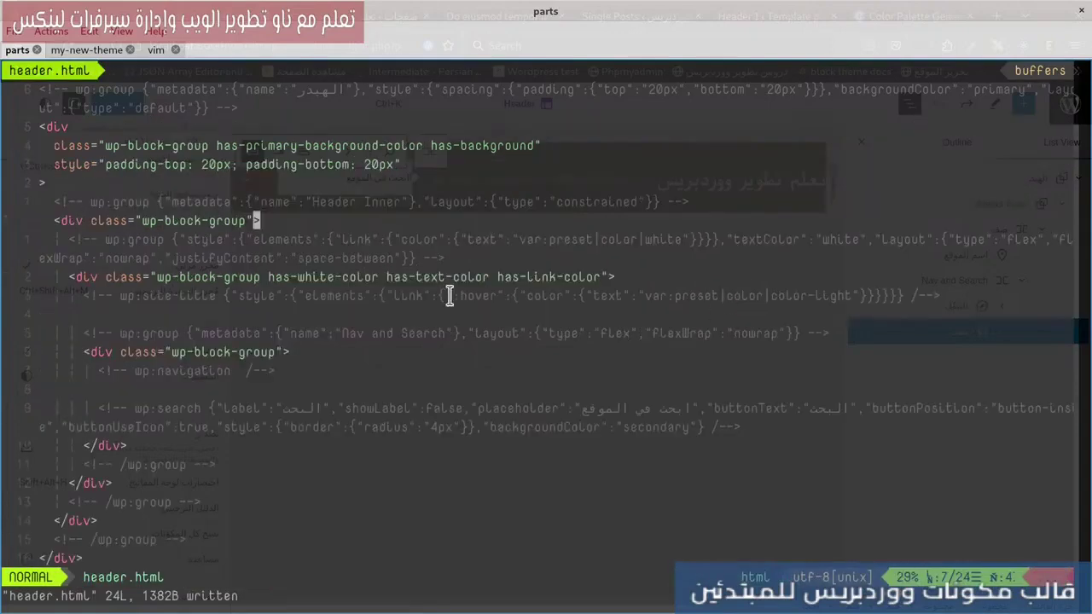
Switch back to the Header template part editor in the browser, close its options menu and reload the page.
{"action": "key", "text": "super+w"}
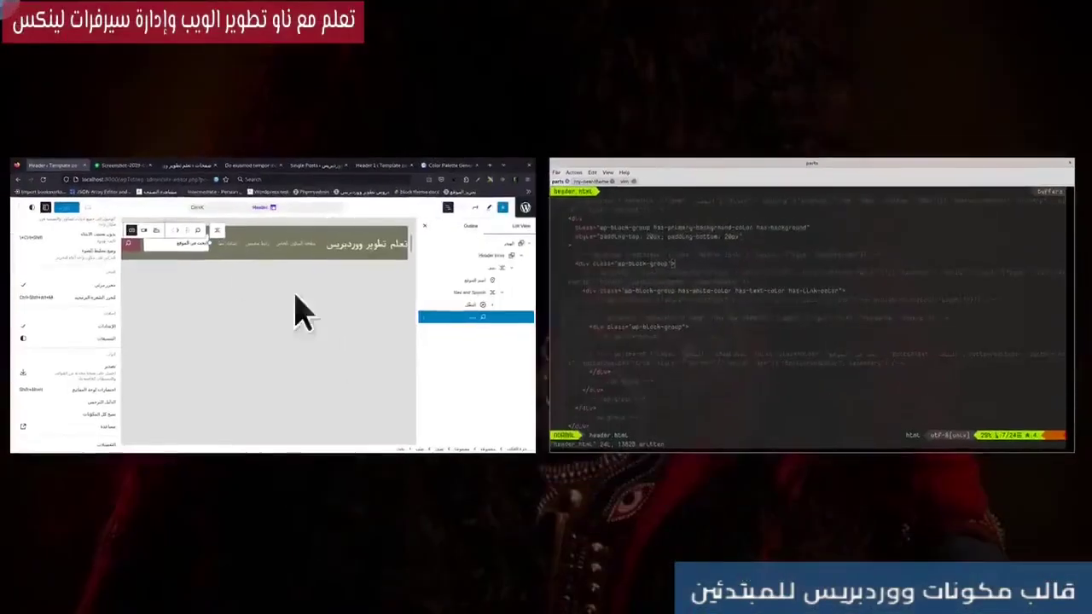
{"action": "left_click", "coordinate": [327, 314]}
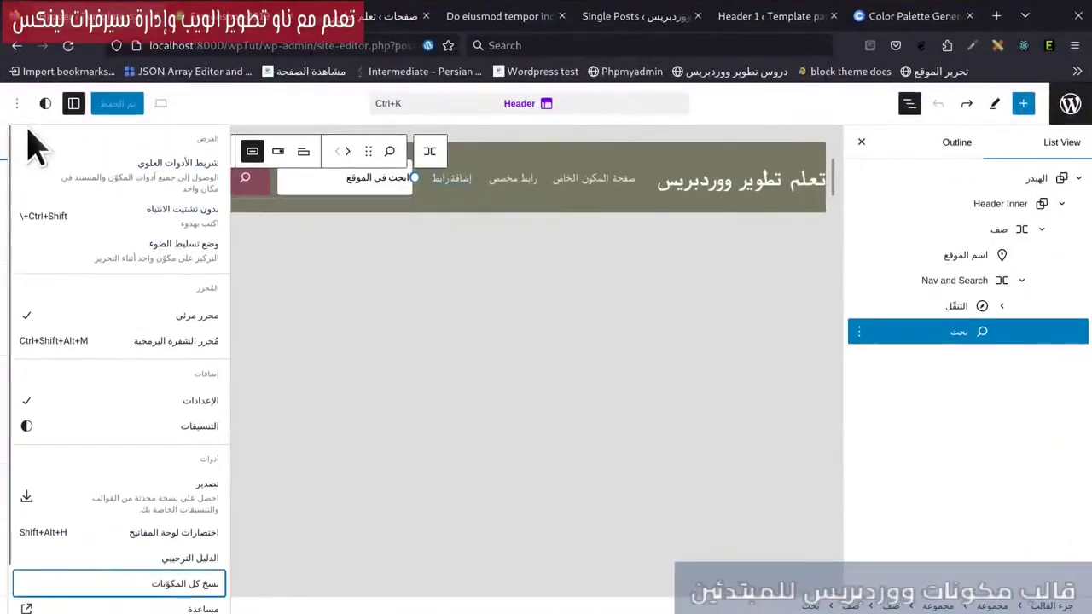
{"action": "key", "text": "Escape"}
{"action": "left_click", "coordinate": [68, 46]}
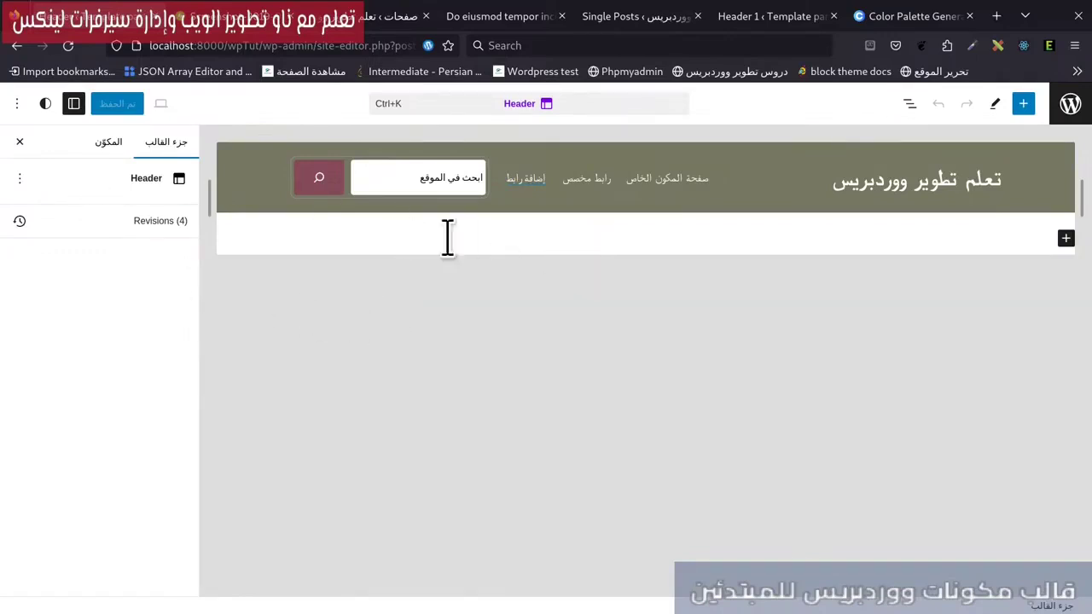
Reset the Header template part to the theme file's version and save the change.
{"action": "left_click", "coordinate": [20, 178]}
{"action": "key", "text": "Escape"}
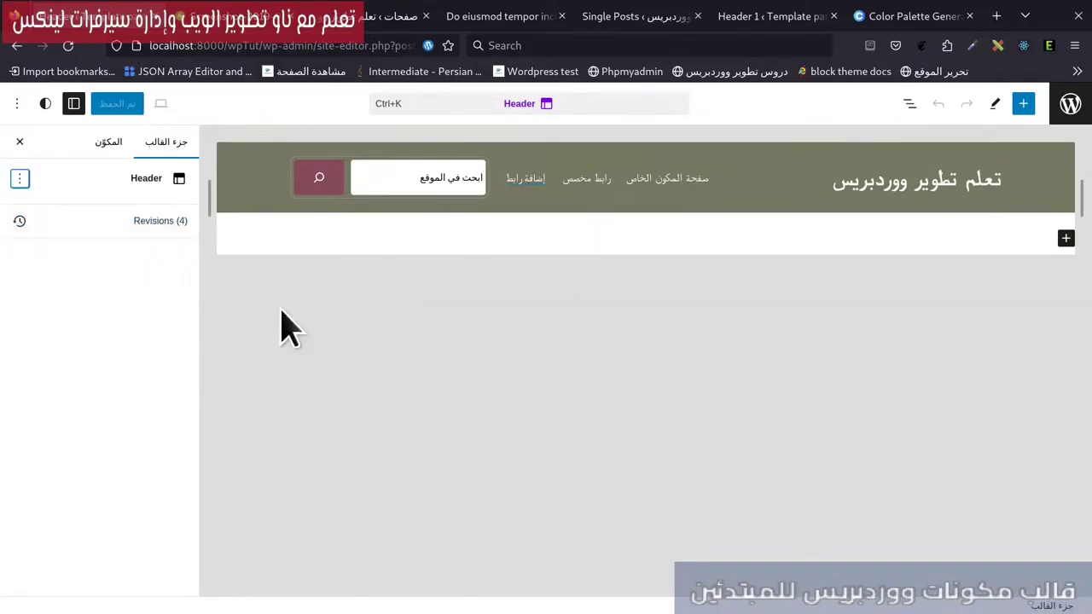
{"action": "left_click", "coordinate": [114, 103]}
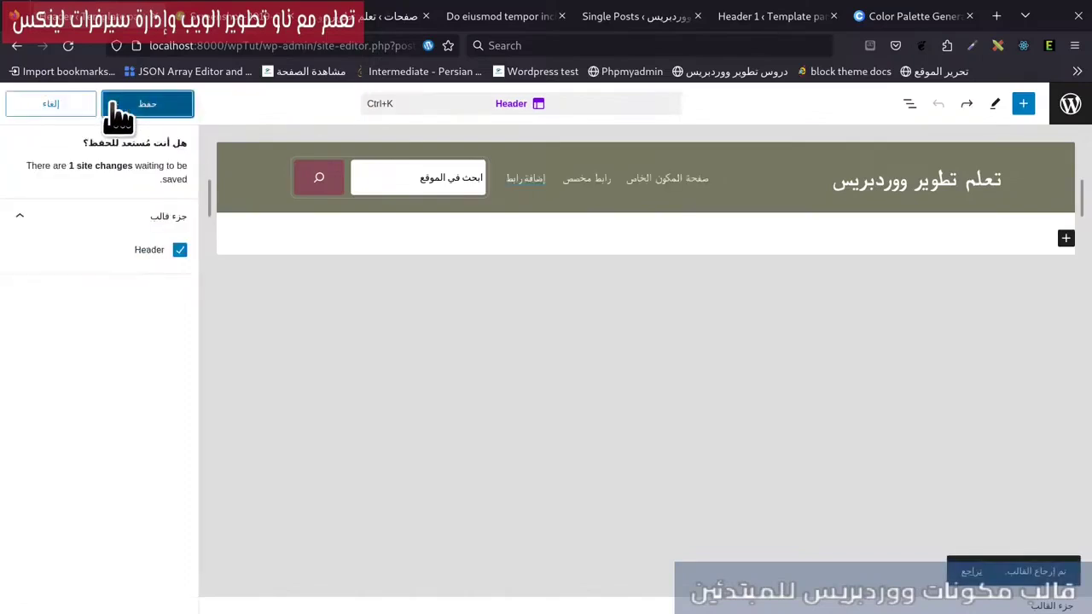
{"action": "left_click", "coordinate": [116, 103]}
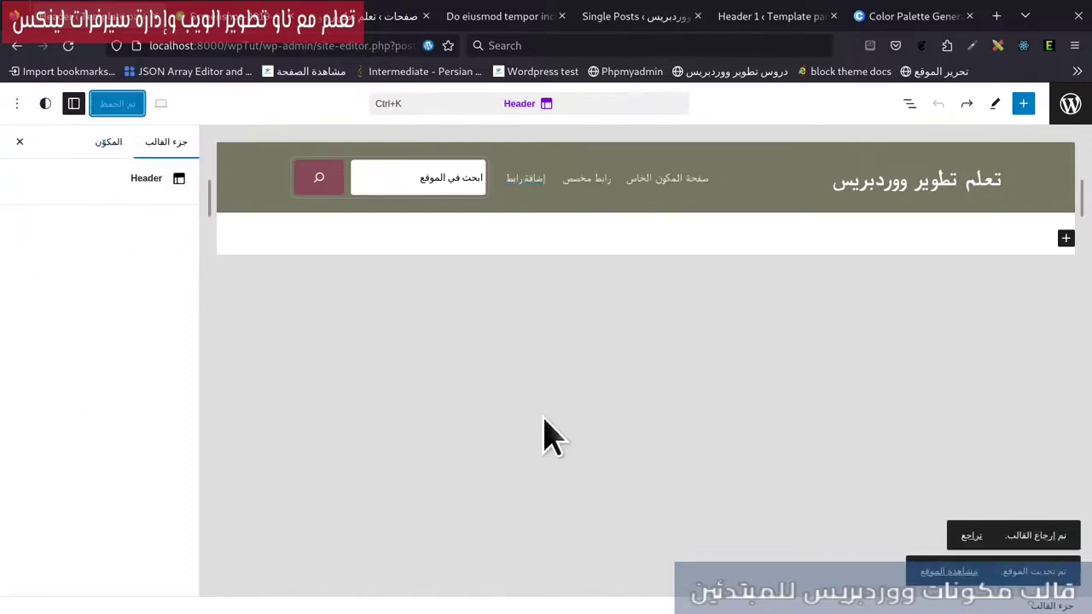